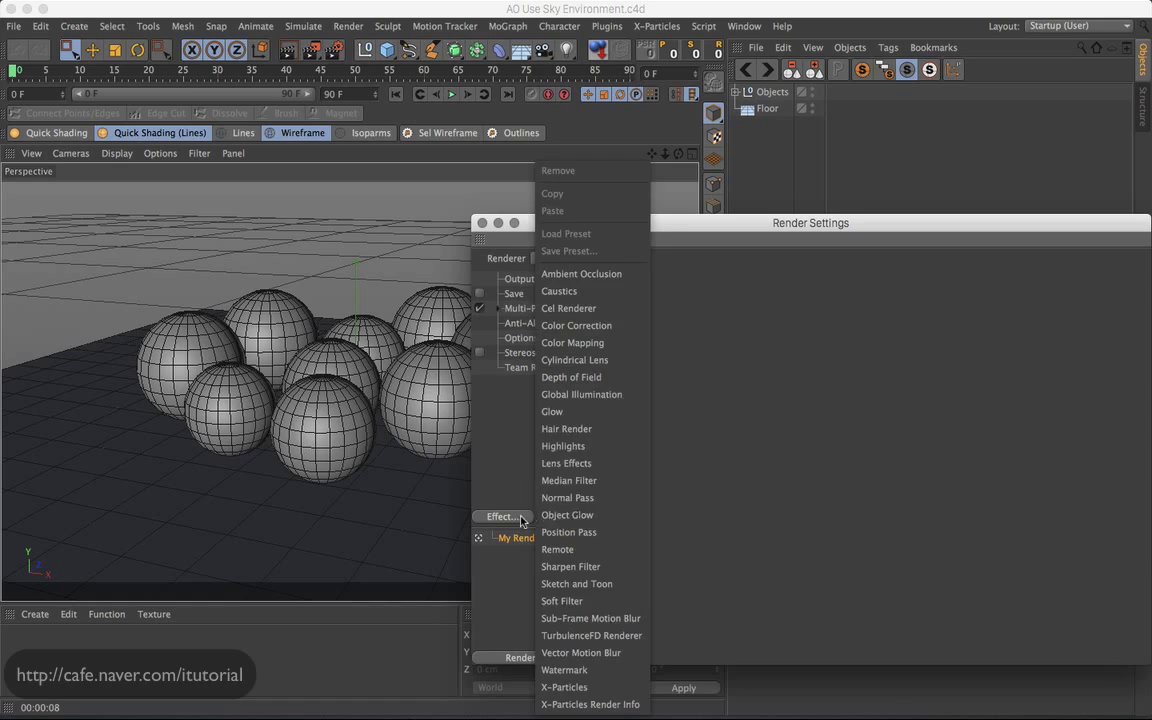
- Add the Ambient Occlusion effect to the render settings and close the settings window
{"action": "left_click", "coordinate": [540, 263]}
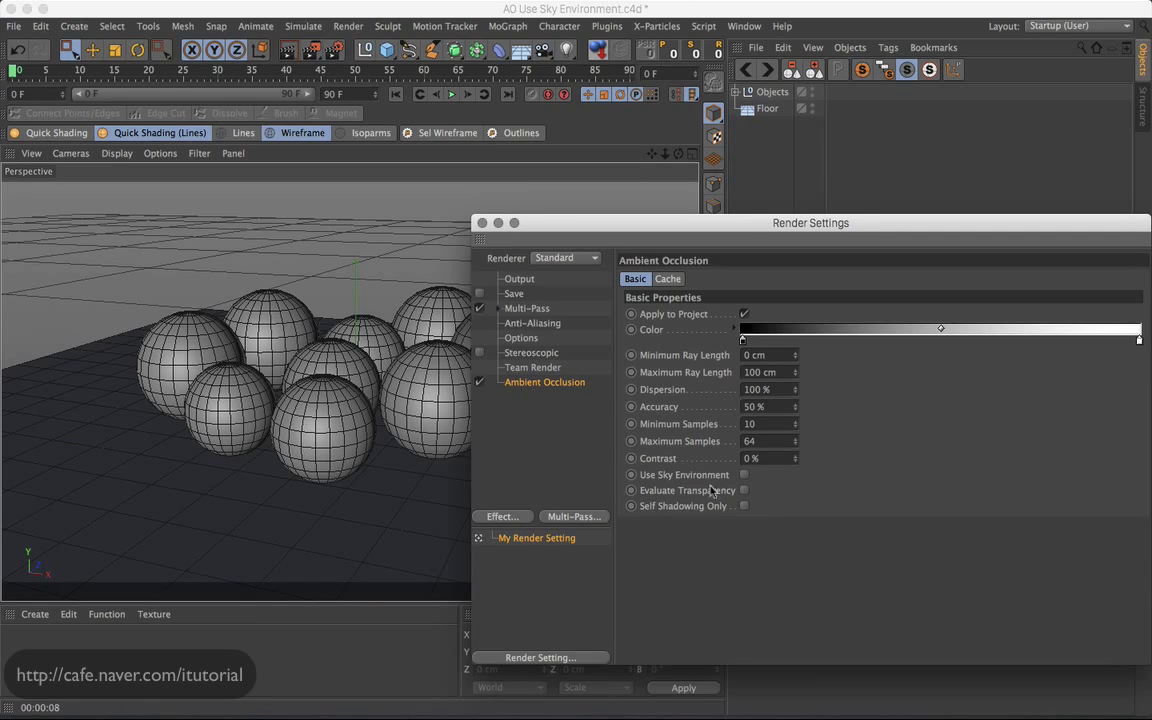
{"action": "left_click_drag", "start_coordinate": [615, 236], "coordinate": [471, 184]}
{"action": "left_click", "coordinate": [404, 179]}
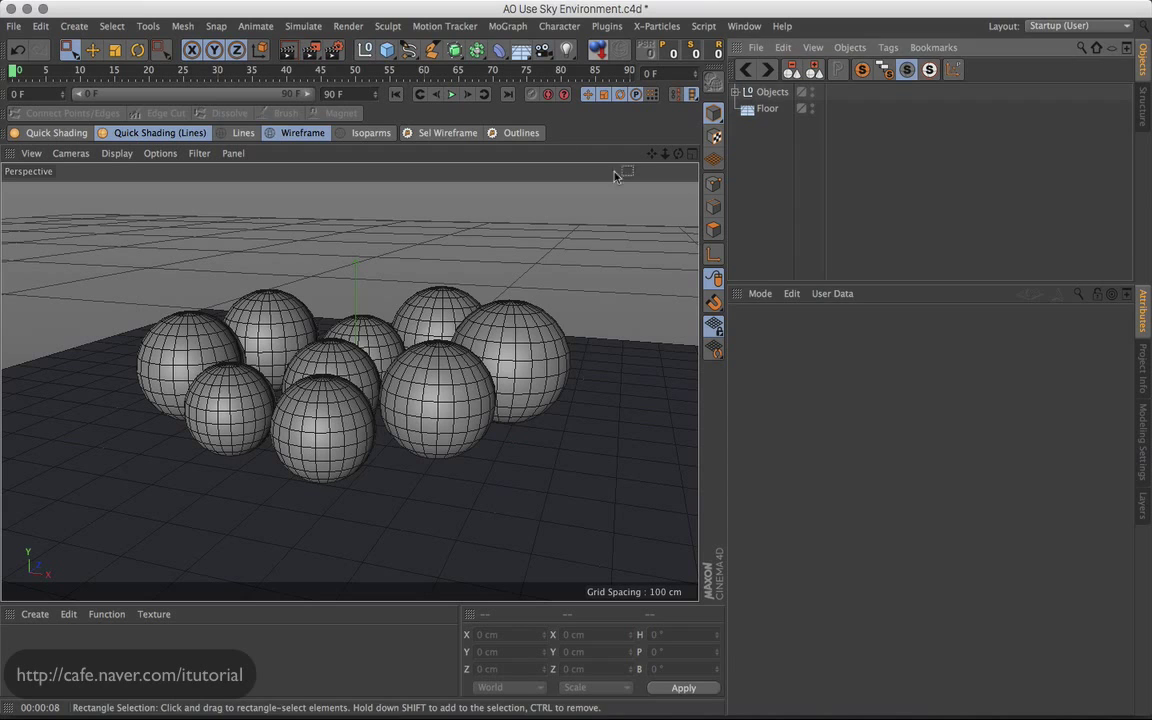
- Render a preview of the scene from a slightly higher viewpoint and inspect the contents of the Objects group
{"action": "left_click_drag", "start_coordinate": [679, 155], "coordinate": [650, 222]}
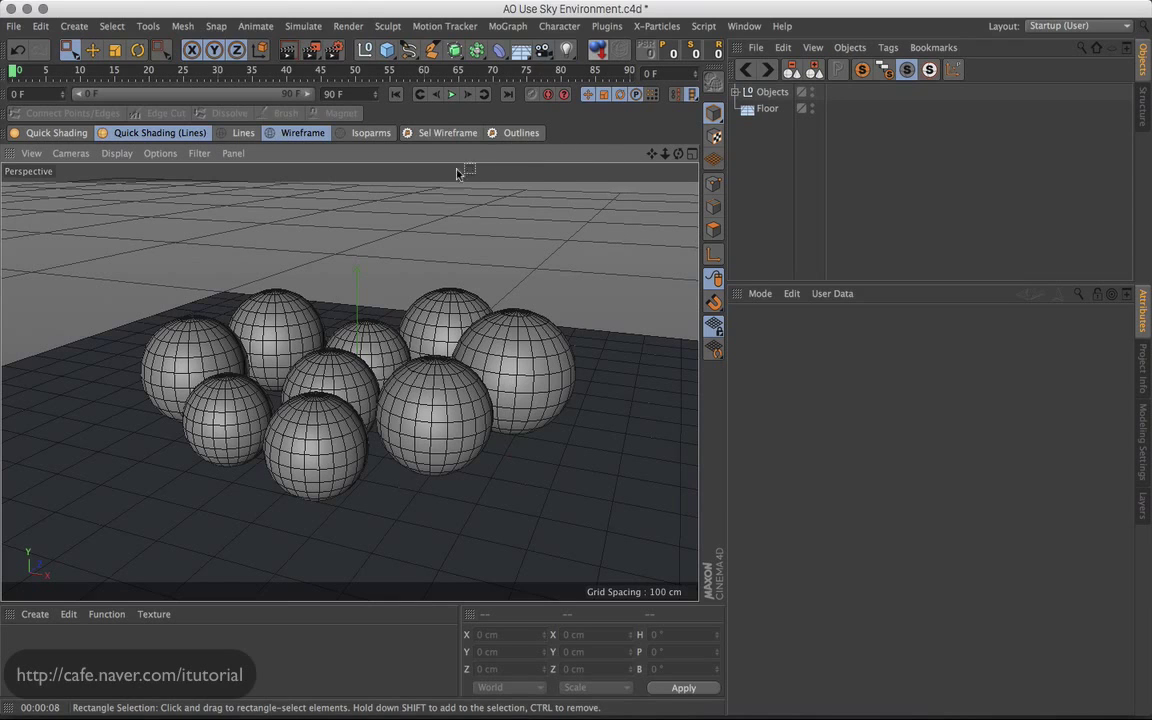
{"action": "left_click", "coordinate": [288, 50]}
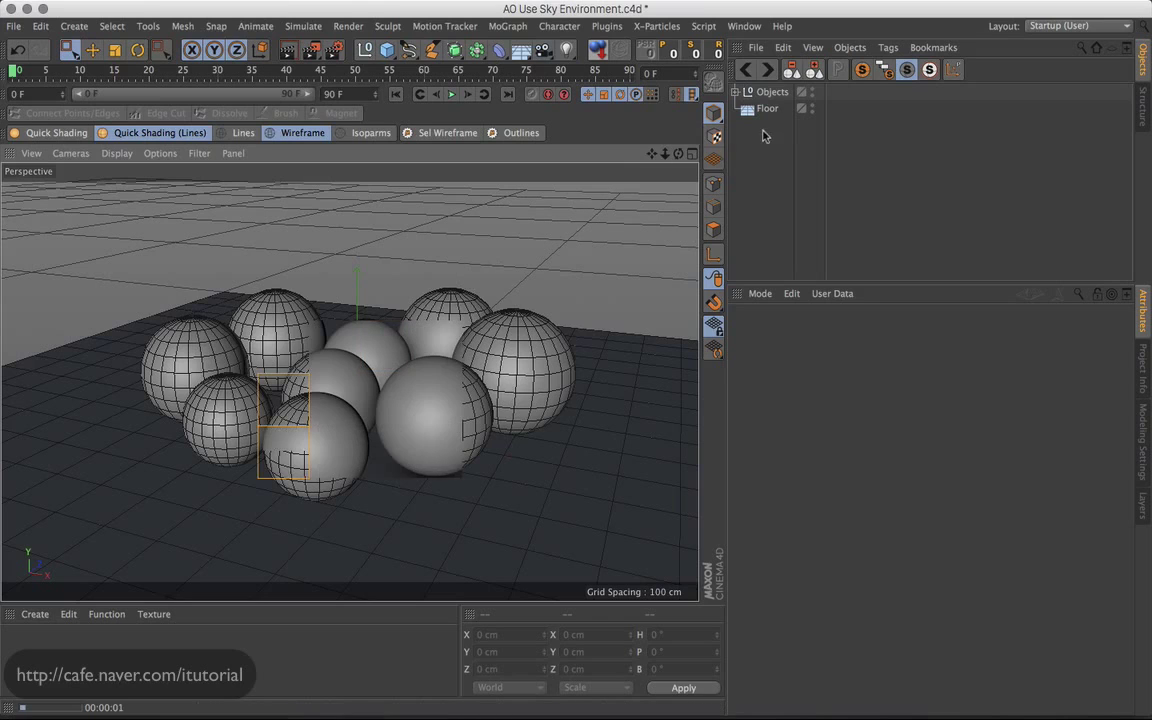
{"action": "left_click", "coordinate": [762, 124]}
{"action": "left_click", "coordinate": [736, 92]}
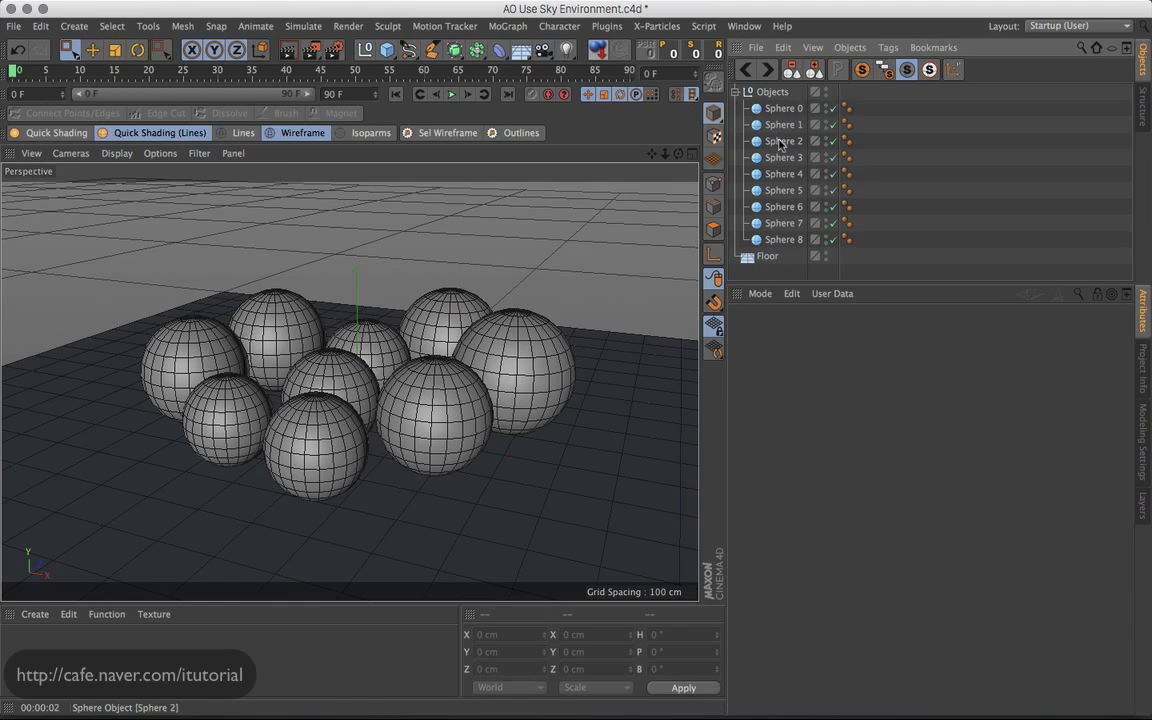
{"action": "left_click", "coordinate": [736, 92]}
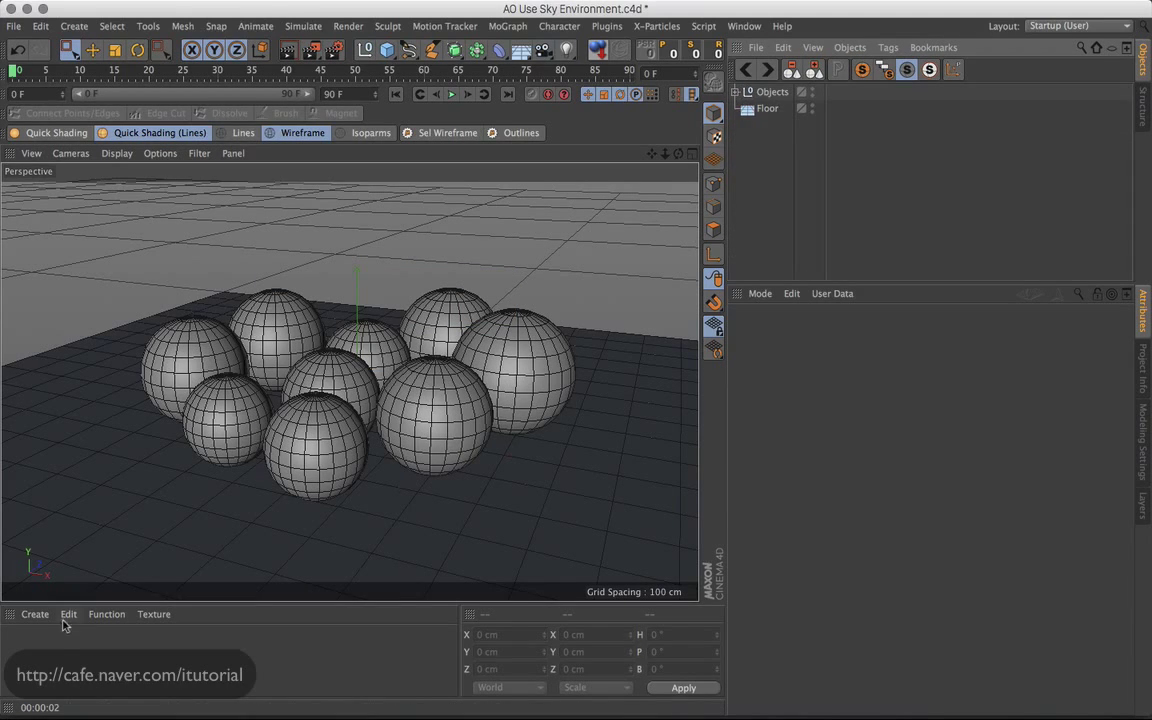
- Create a new default material and apply it to the floor
{"action": "double_click", "coordinate": [30, 642]}
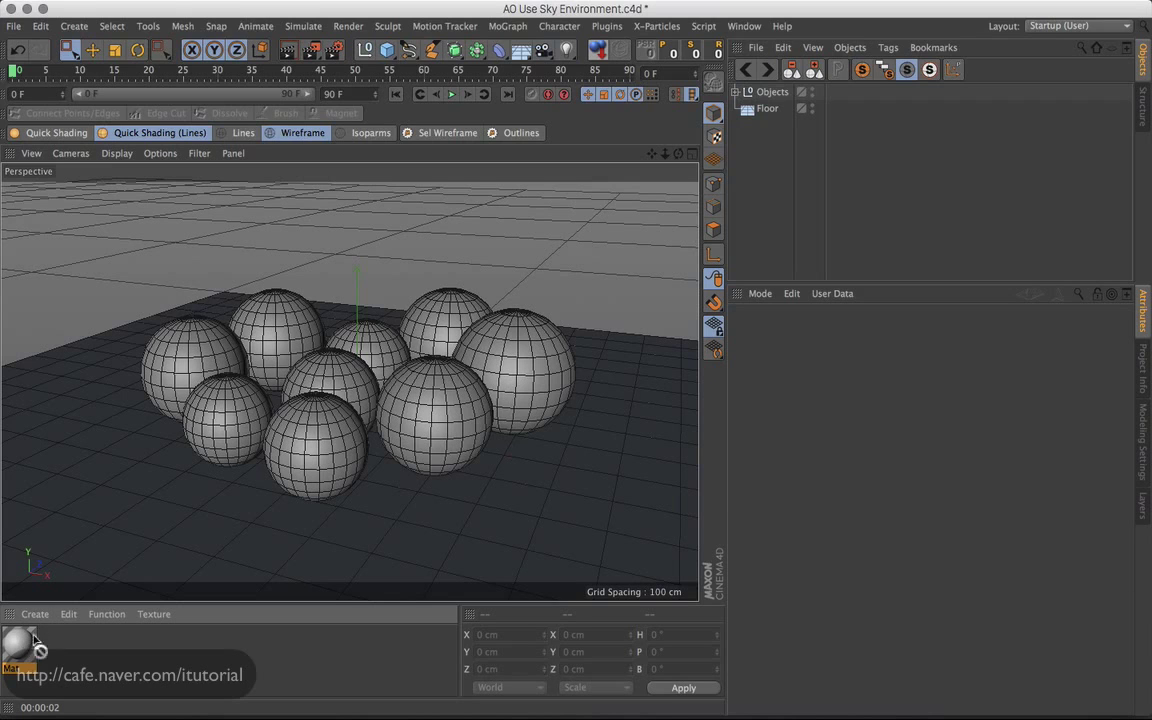
{"action": "left_click_drag", "start_coordinate": [20, 640], "coordinate": [86, 577]}
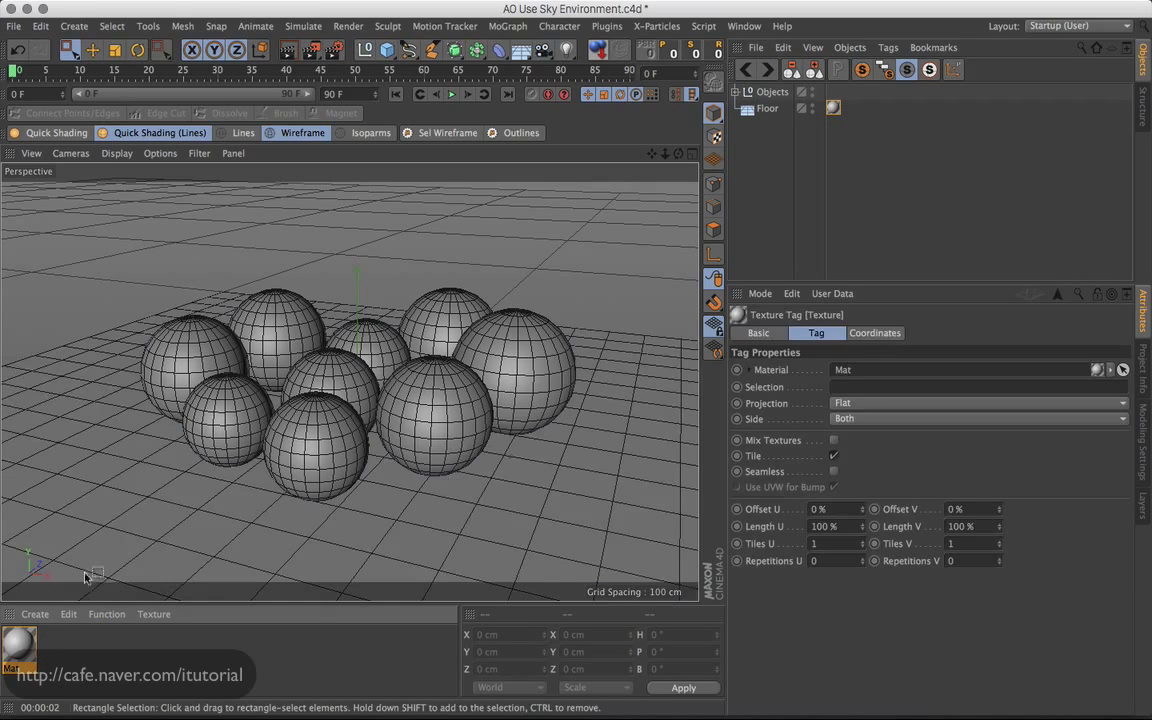
- Create a second material with its colour set to RGB 239, 239, 239 and assign it to the Objects group
{"action": "double_click", "coordinate": [60, 652]}
{"action": "double_click", "coordinate": [20, 645]}
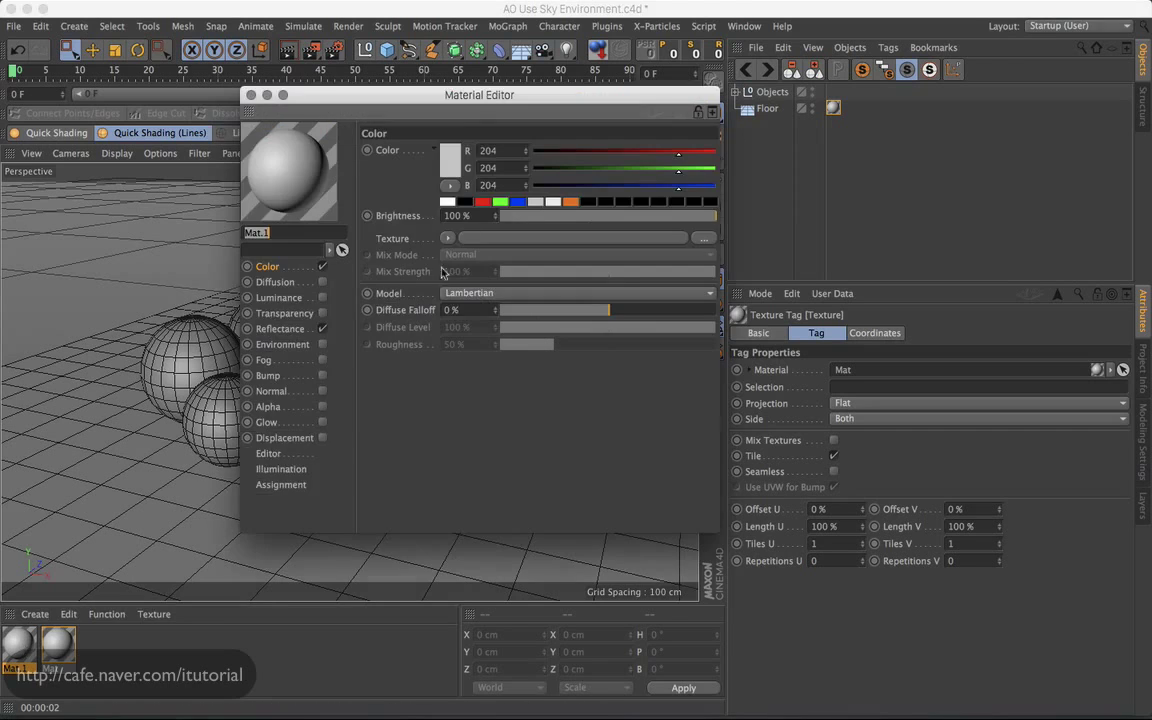
{"action": "left_click_drag", "start_coordinate": [457, 91], "coordinate": [531, 121]}
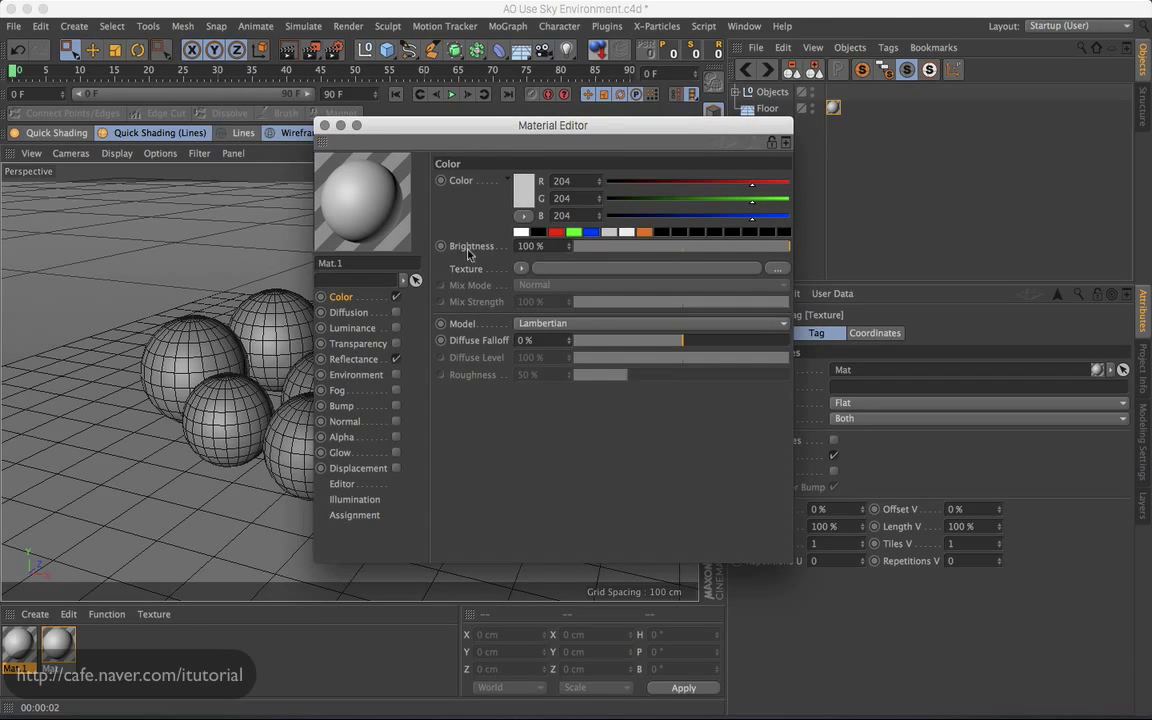
{"action": "left_click", "coordinate": [622, 233]}
{"action": "left_click_drag", "start_coordinate": [462, 141], "coordinate": [573, 165]}
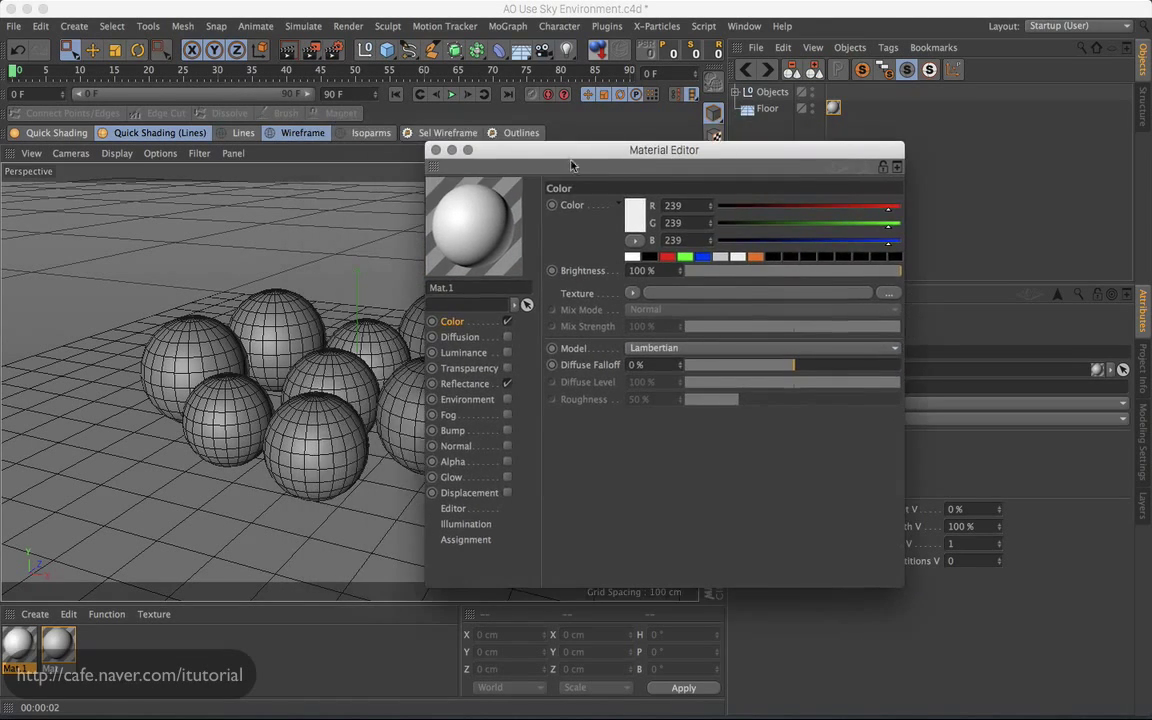
{"action": "left_click", "coordinate": [436, 150]}
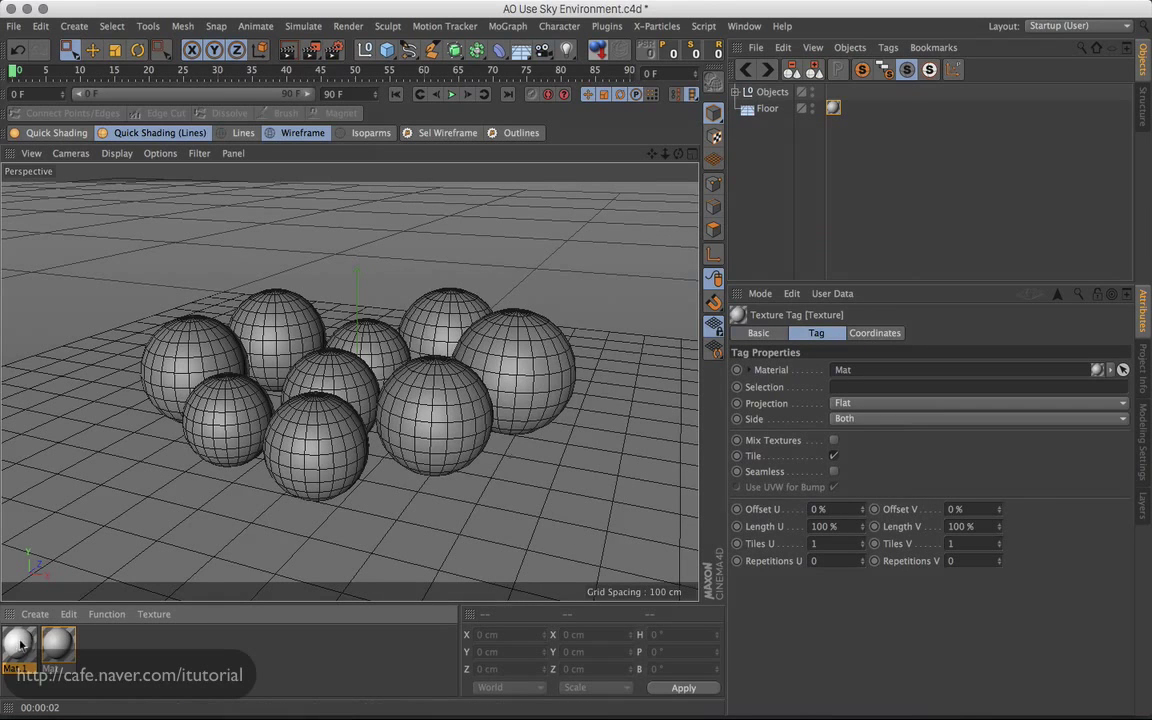
{"action": "left_click_drag", "start_coordinate": [22, 645], "coordinate": [780, 92]}
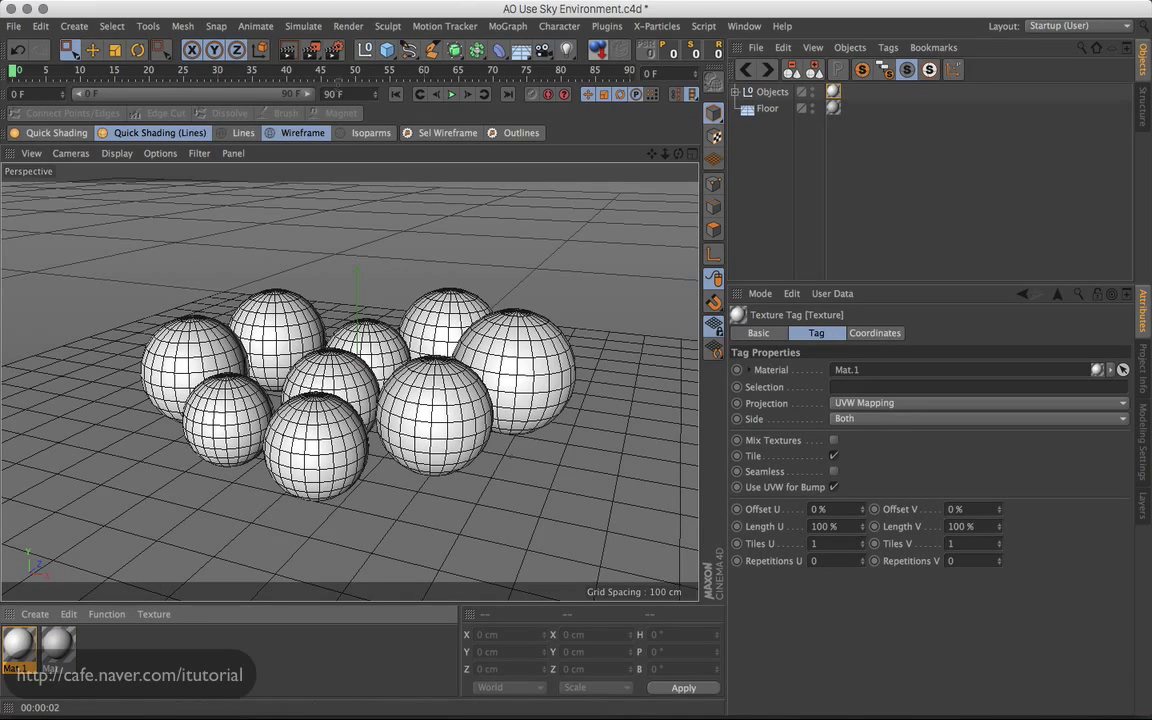
- Render the viewport with the new materials and review the shading alongside the Ambient Occlusion settings
{"action": "left_click", "coordinate": [287, 52]}
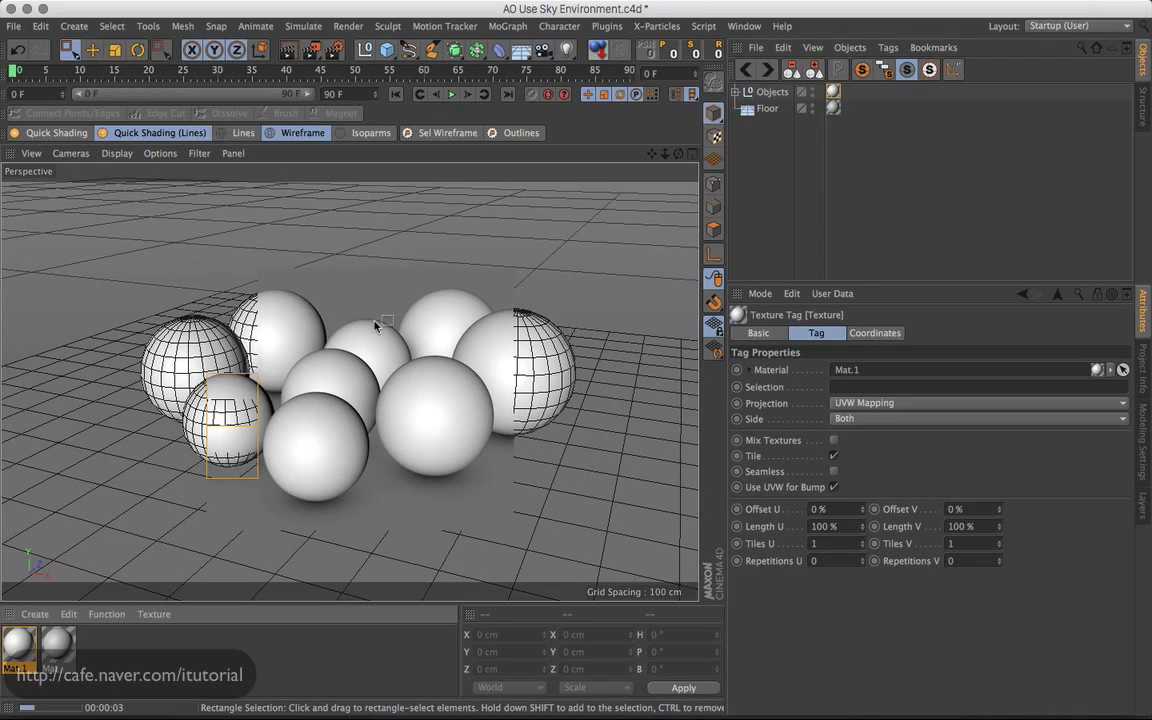
{"action": "left_click", "coordinate": [335, 52]}
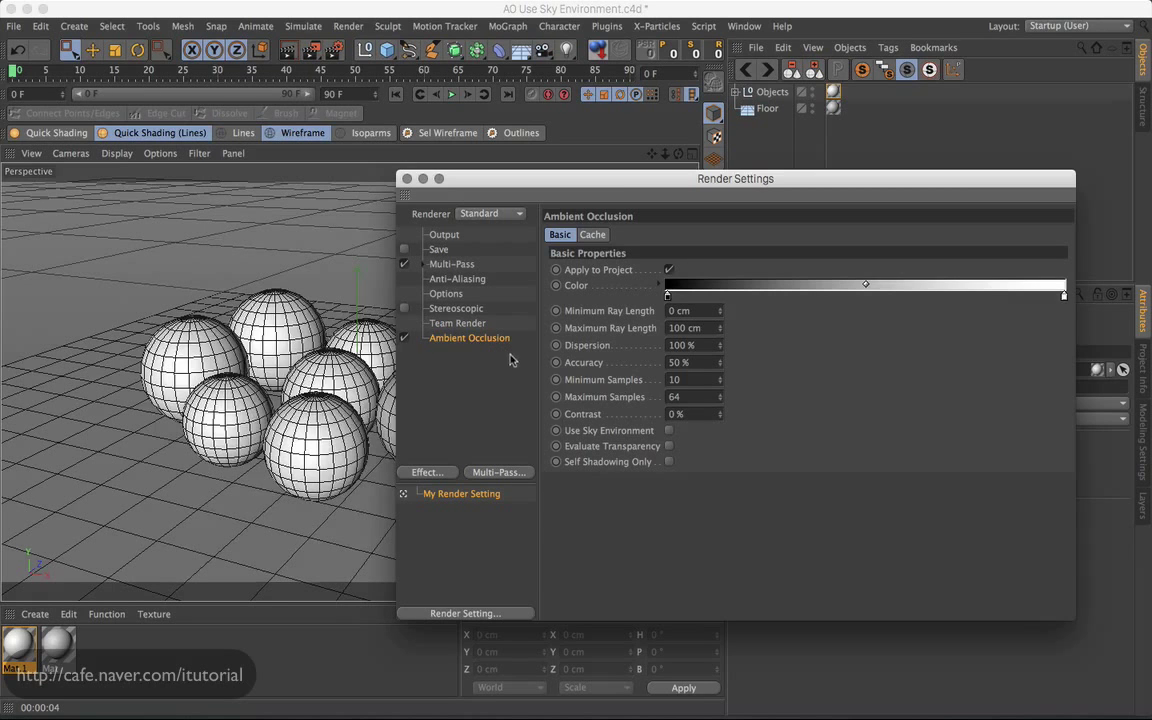
{"action": "left_click_drag", "start_coordinate": [500, 182], "coordinate": [555, 183]}
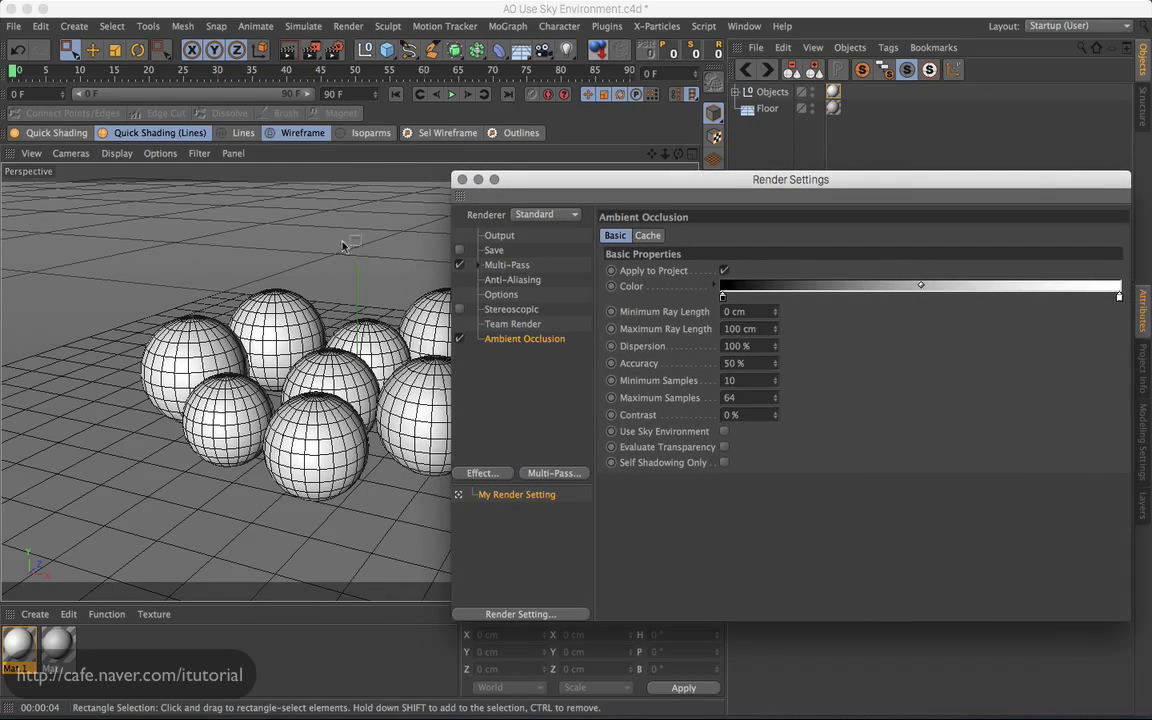
{"action": "left_click", "coordinate": [293, 55]}
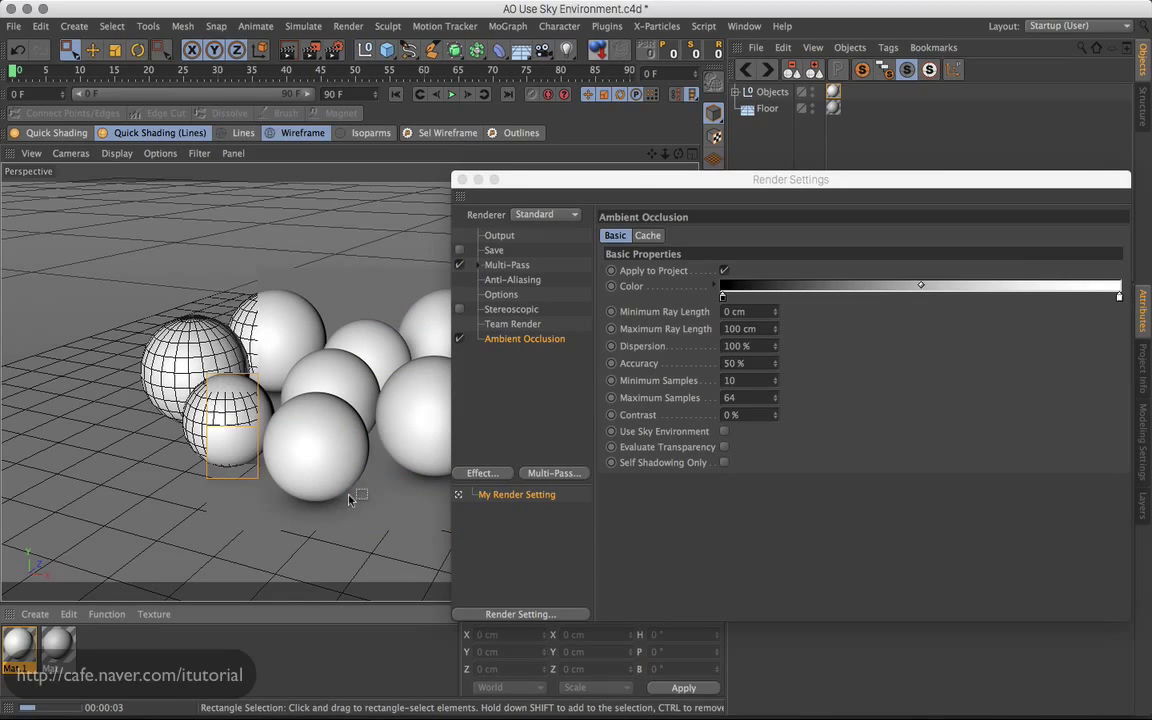
{"action": "left_click_drag", "start_coordinate": [617, 181], "coordinate": [637, 177]}
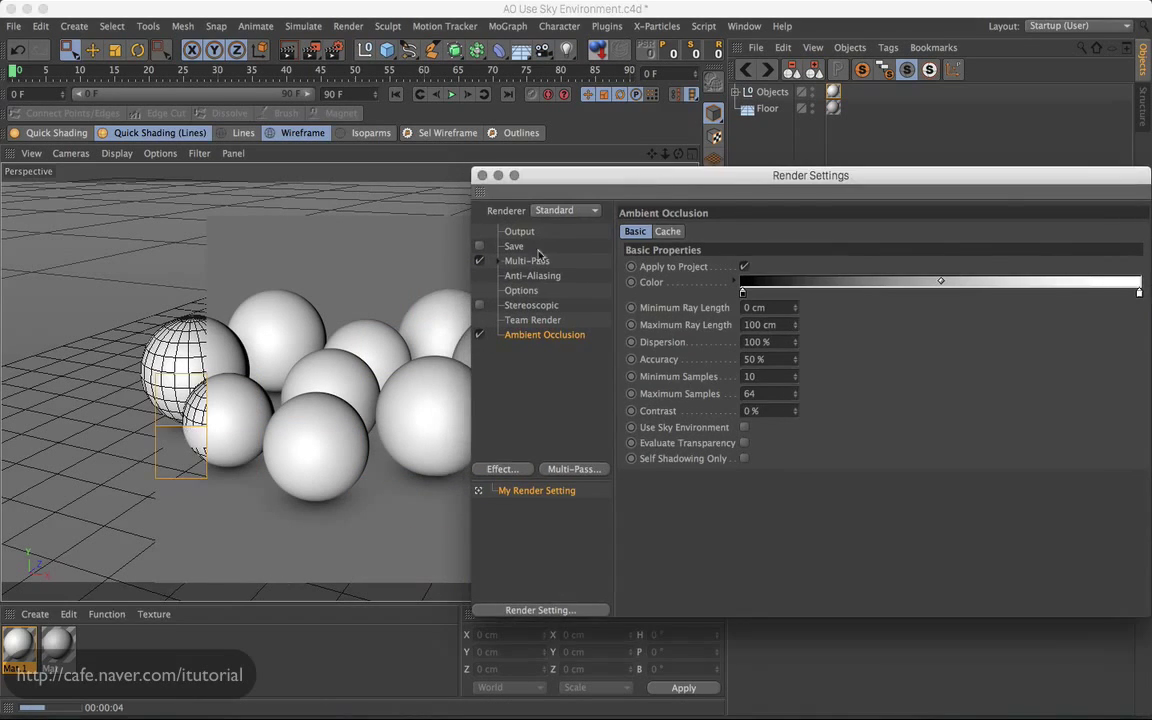
{"action": "left_click", "coordinate": [742, 153]}
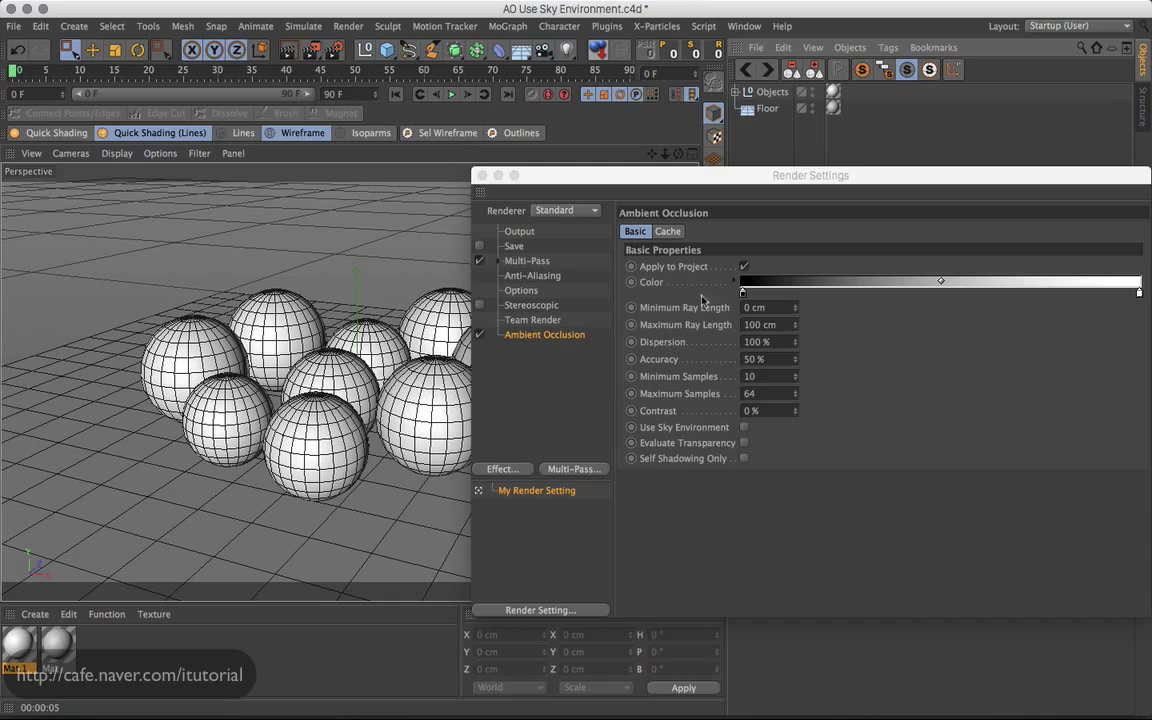
- Turn off Default Light in the render options, close the settings and test-render the view
{"action": "left_click", "coordinate": [521, 290]}
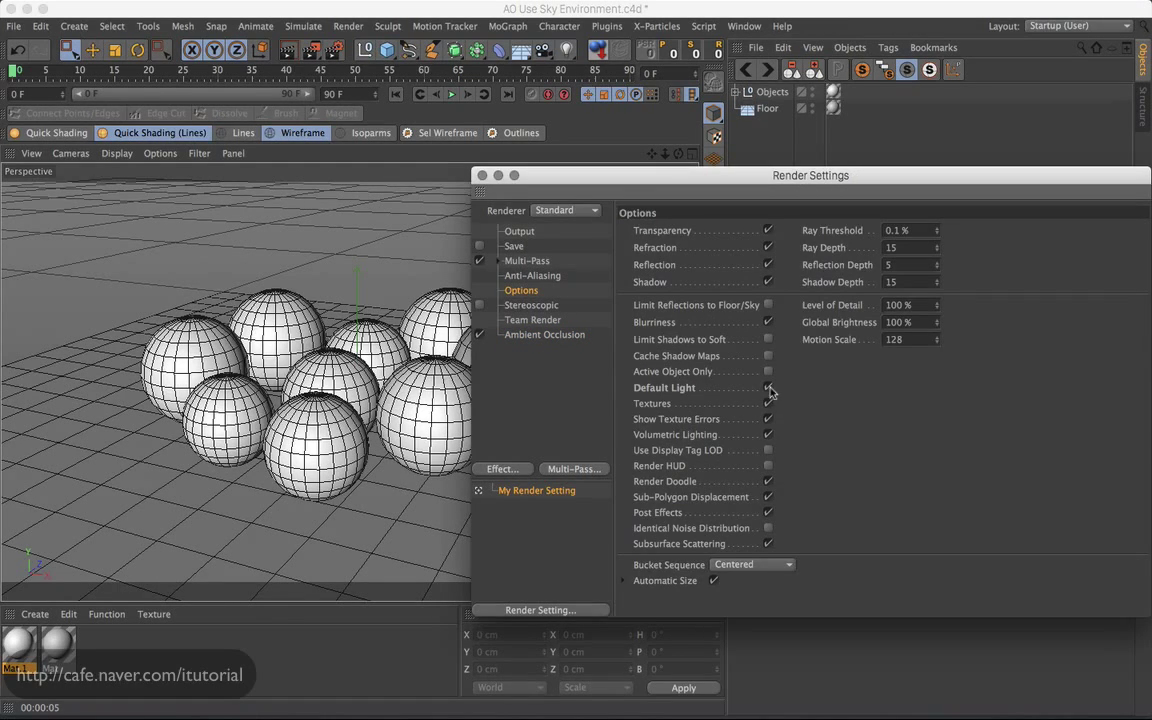
{"action": "left_click", "coordinate": [481, 176]}
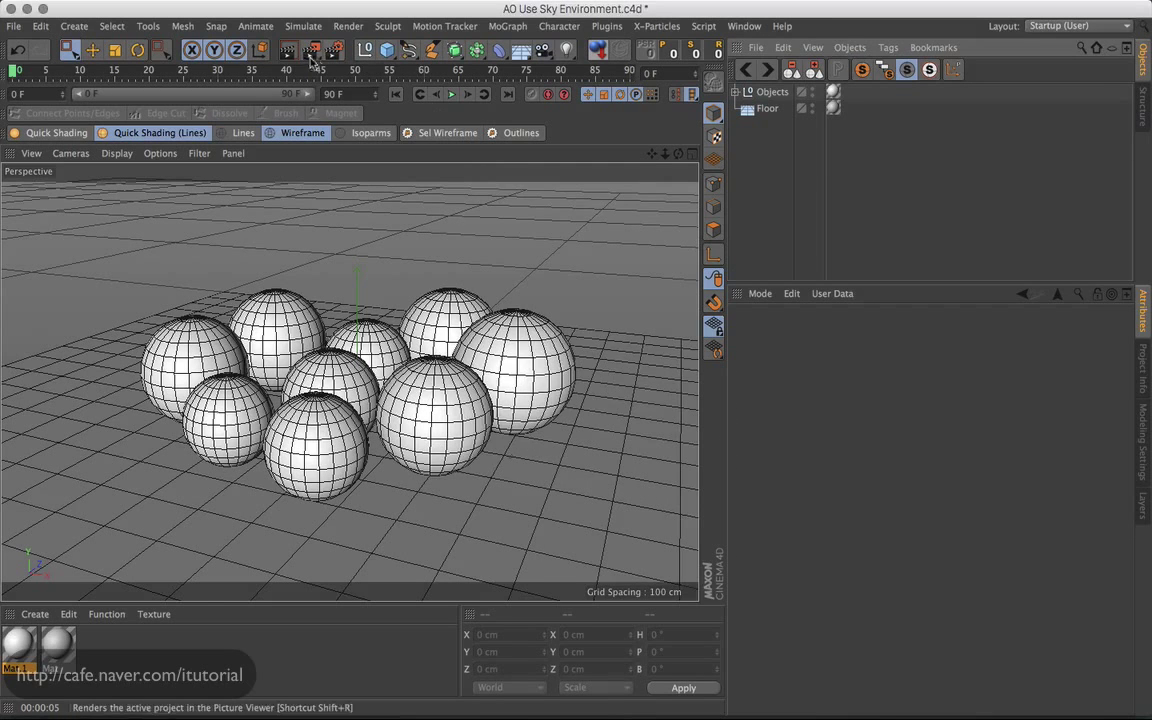
{"action": "key", "text": "ctrl+r"}
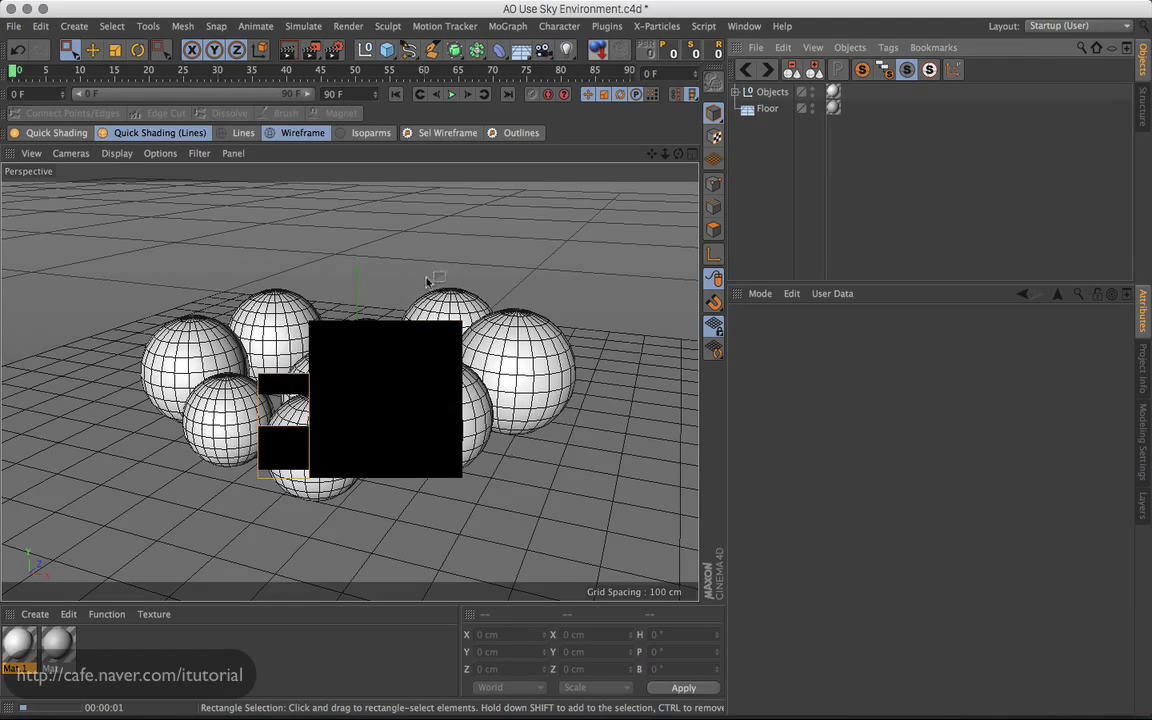
{"action": "left_click", "coordinate": [762, 164]}
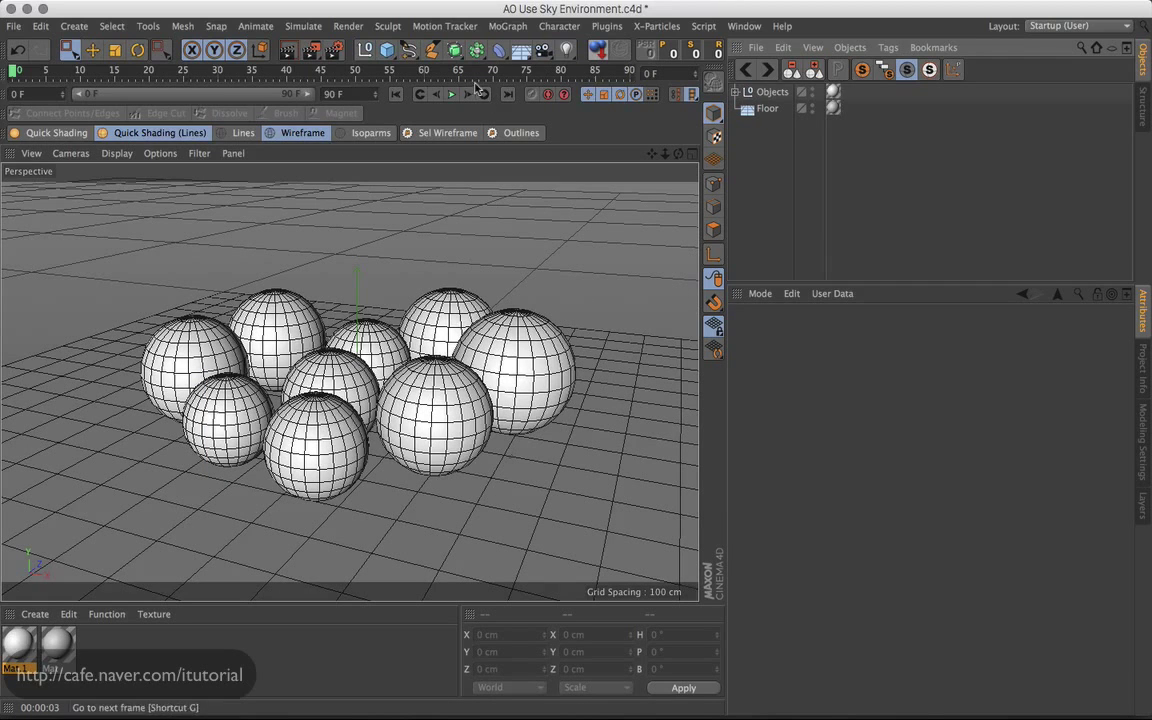
- Add a Sky object to the scene and test-render the view
{"action": "left_click_drag", "start_coordinate": [521, 55], "coordinate": [545, 100]}
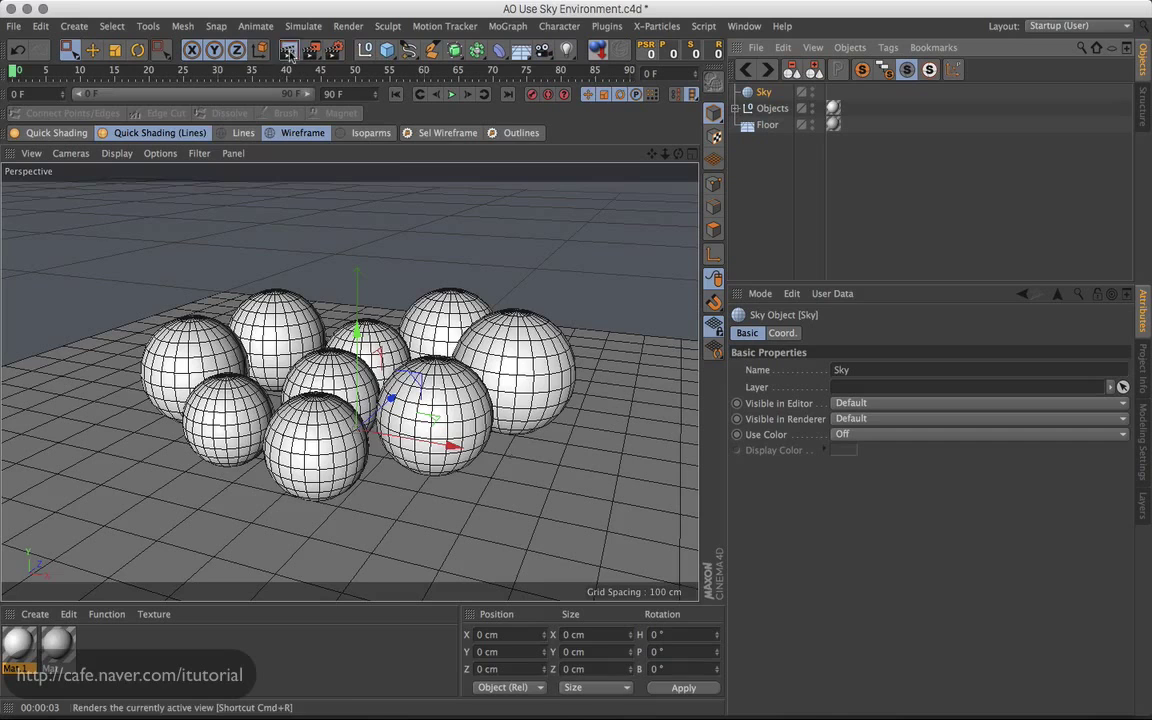
{"action": "key", "text": "super+r"}
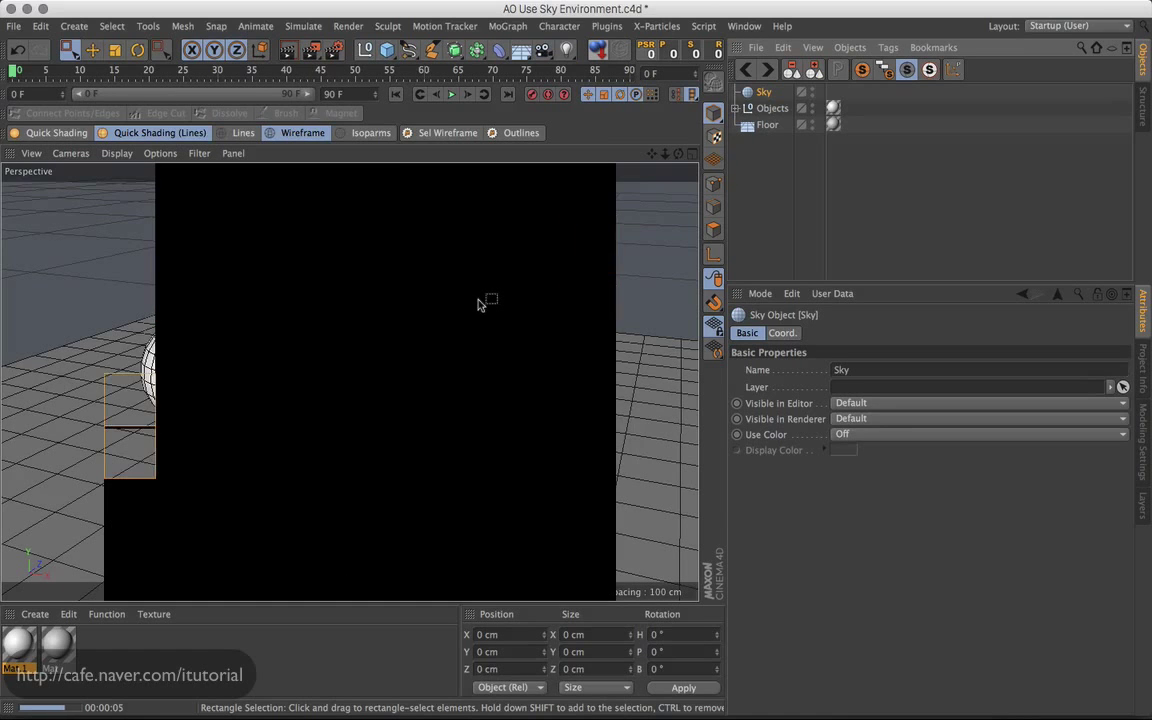
{"action": "left_click", "coordinate": [769, 154]}
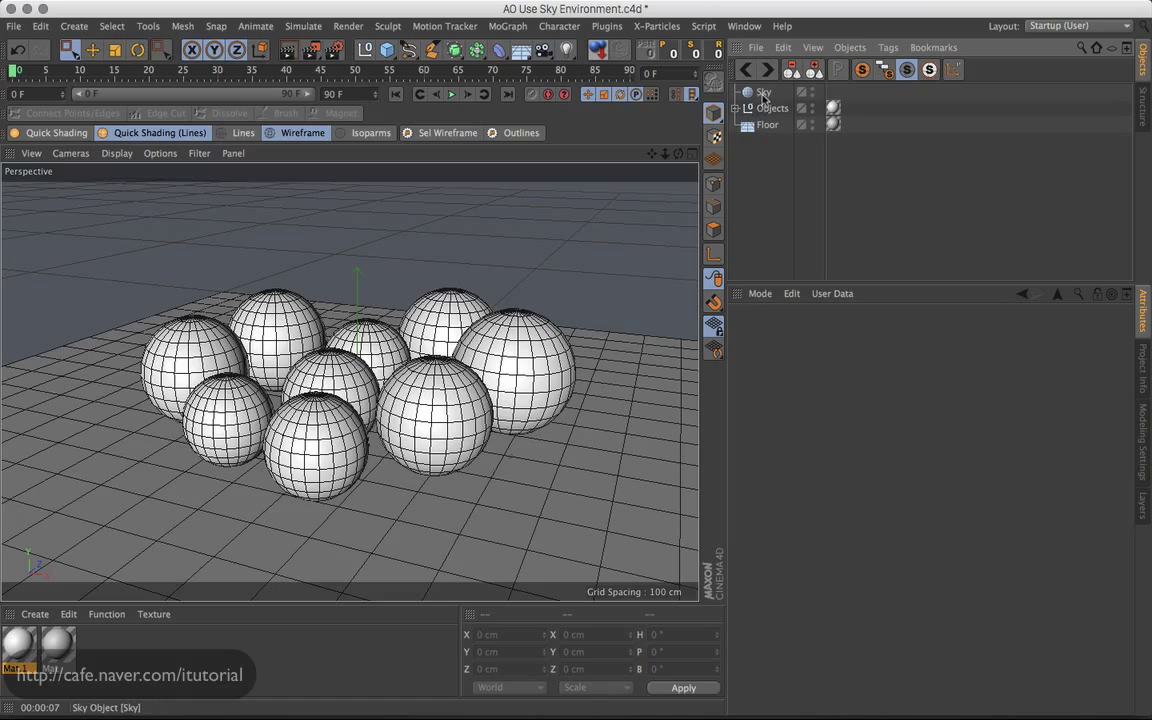
- Enable Use Sky Environment for the Ambient Occlusion effect in the render settings
{"action": "left_click", "coordinate": [764, 93]}
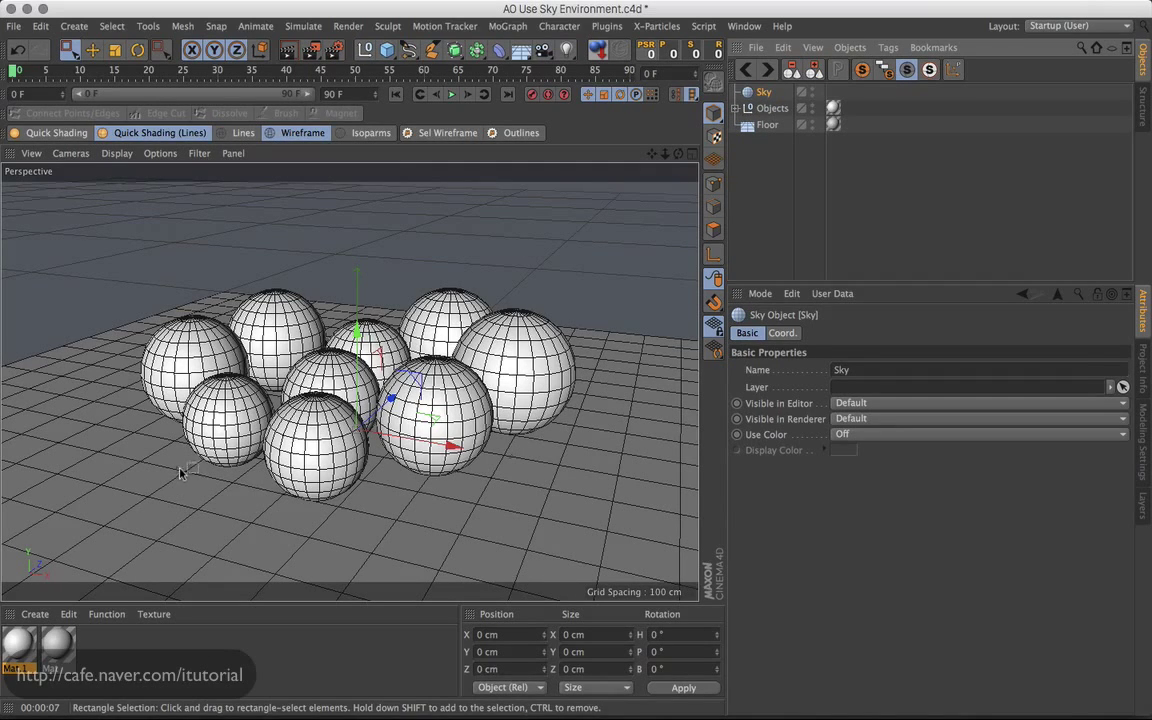
{"action": "left_click", "coordinate": [334, 49]}
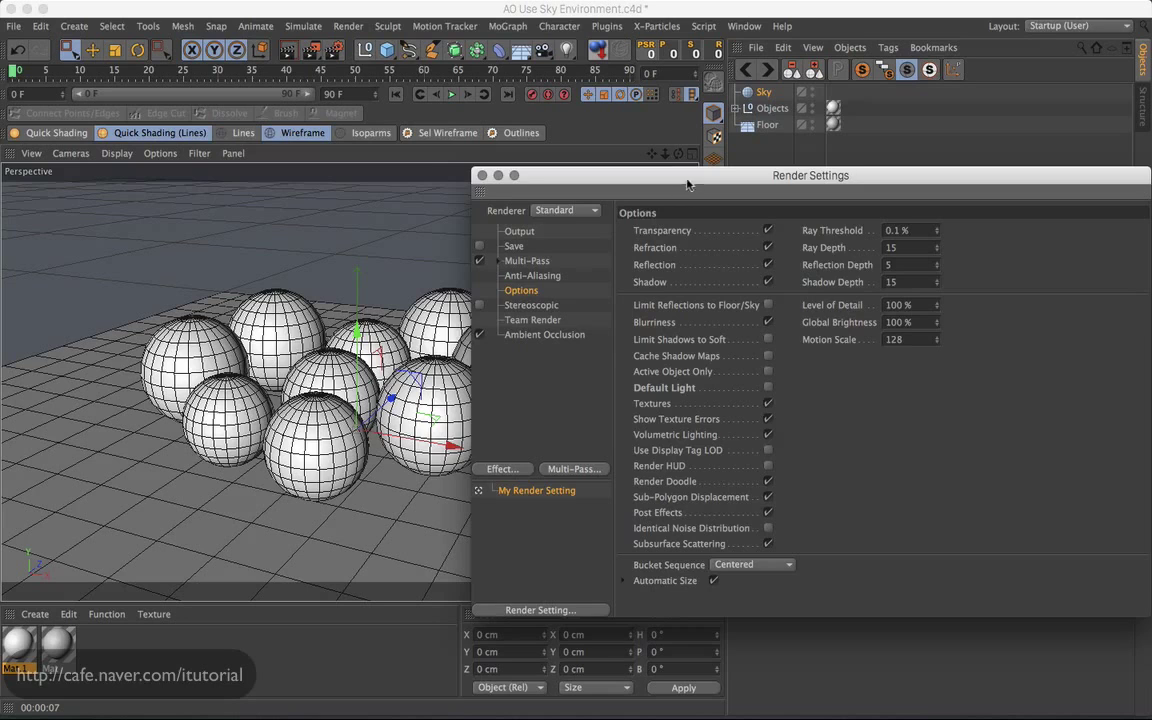
{"action": "left_click_drag", "start_coordinate": [687, 183], "coordinate": [675, 191]}
{"action": "left_click", "coordinate": [536, 342]}
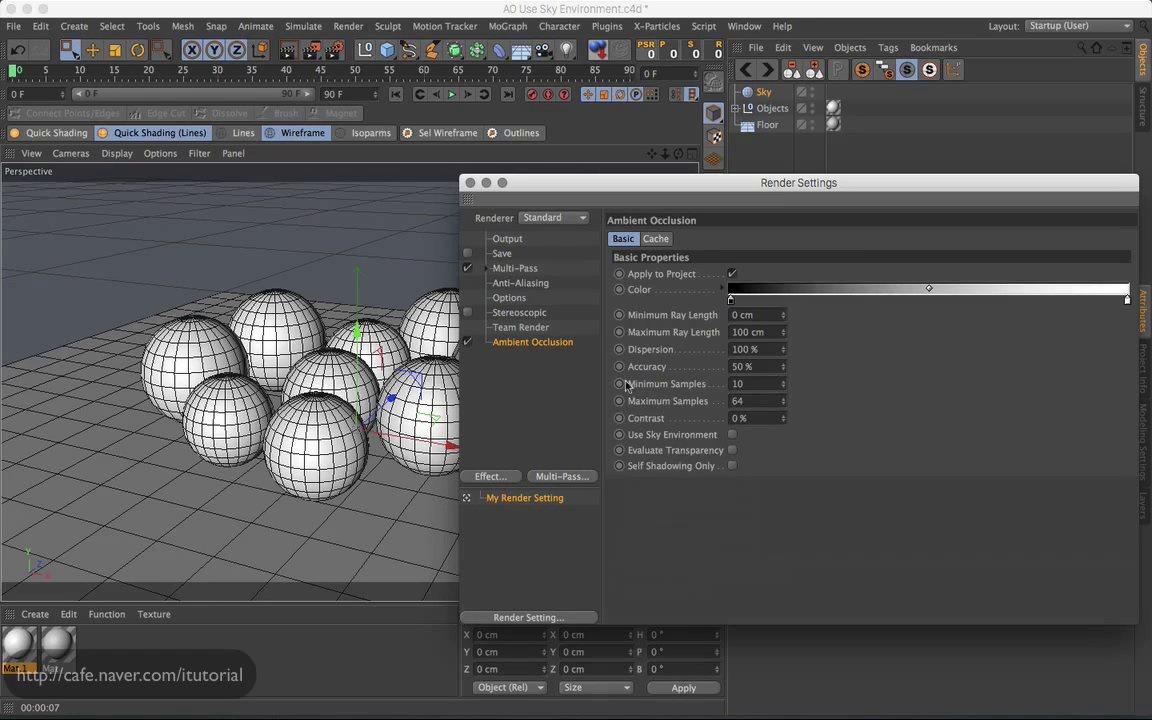
{"action": "left_click", "coordinate": [733, 436]}
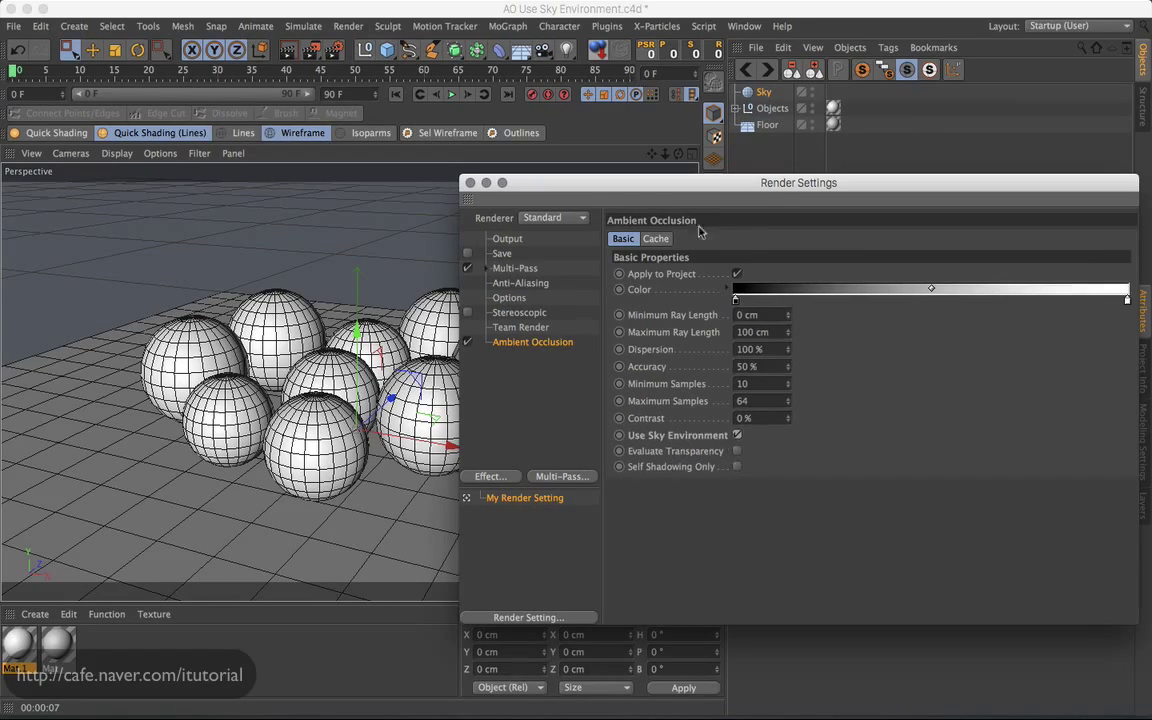
{"action": "left_click_drag", "start_coordinate": [613, 190], "coordinate": [747, 212]}
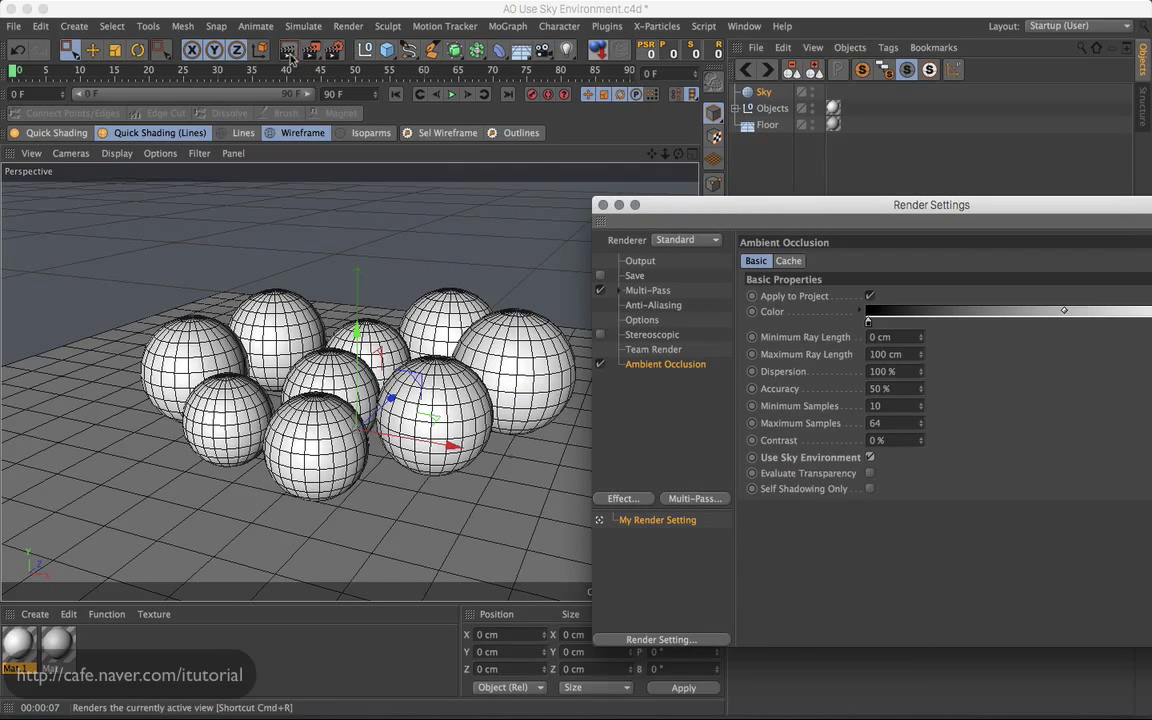
- Render the view with the sky environment option on, close the render settings and select the Objects group
{"action": "left_click", "coordinate": [487, 248]}
{"action": "key", "text": "ctrl+r"}
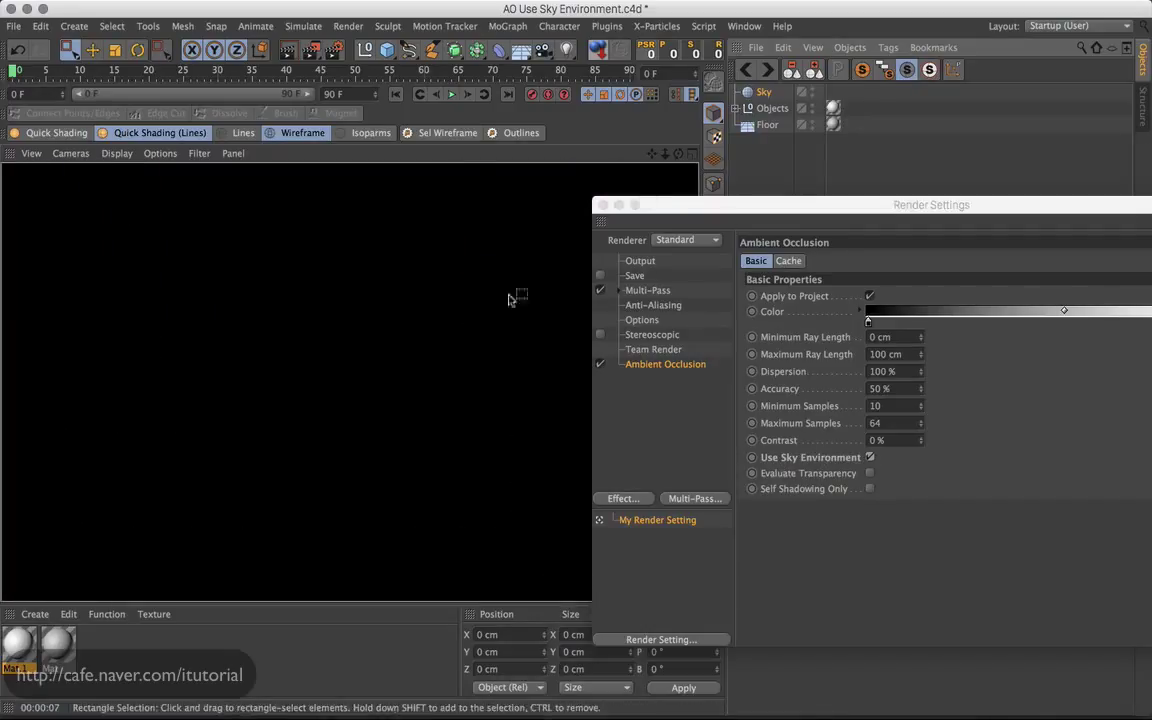
{"action": "left_click_drag", "start_coordinate": [699, 210], "coordinate": [690, 220]}
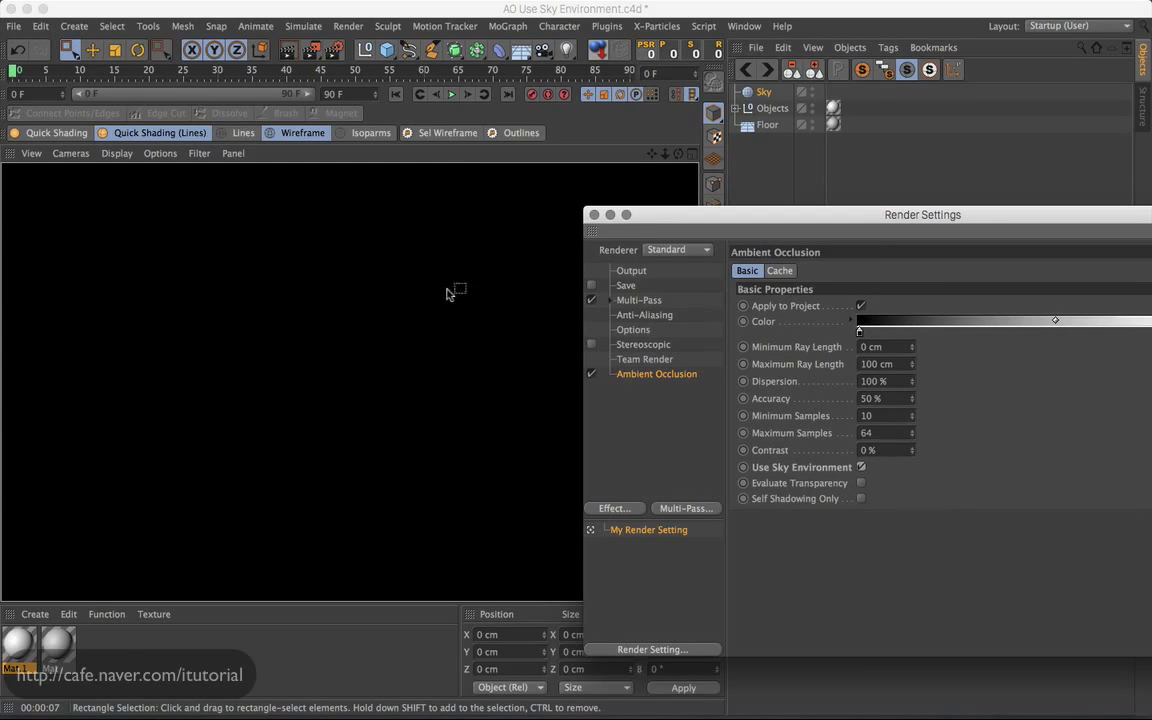
{"action": "left_click_drag", "start_coordinate": [663, 216], "coordinate": [670, 217]}
{"action": "left_click", "coordinate": [601, 216]}
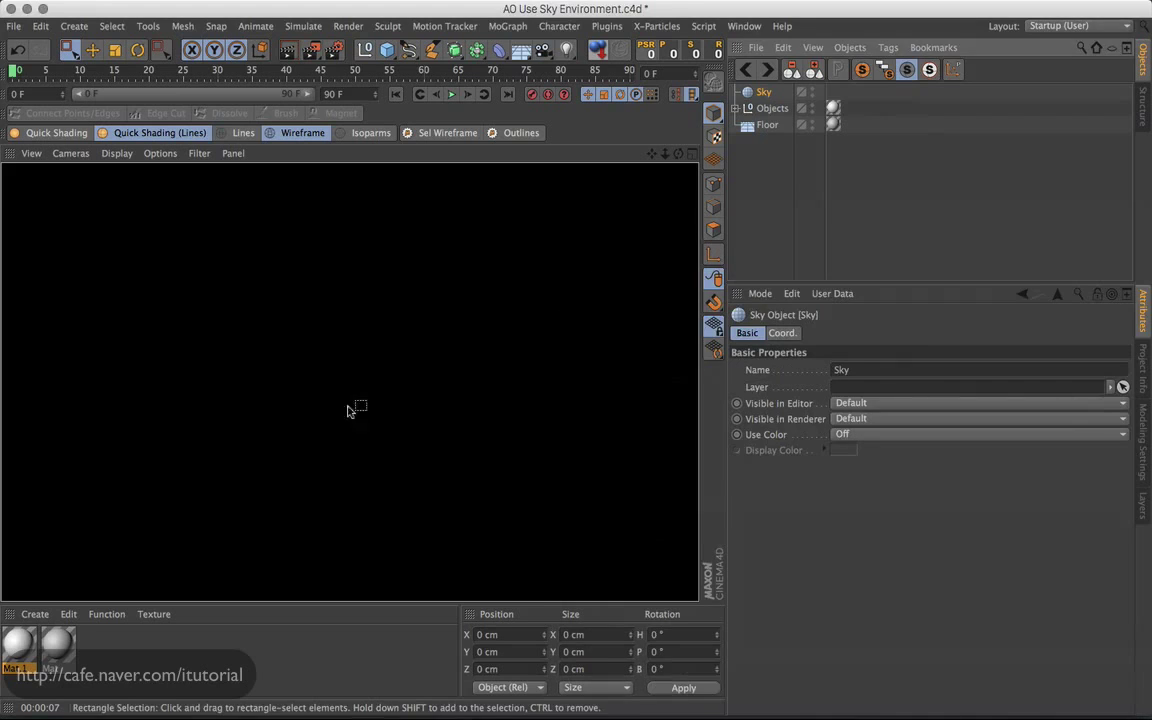
{"action": "left_click", "coordinate": [772, 108]}
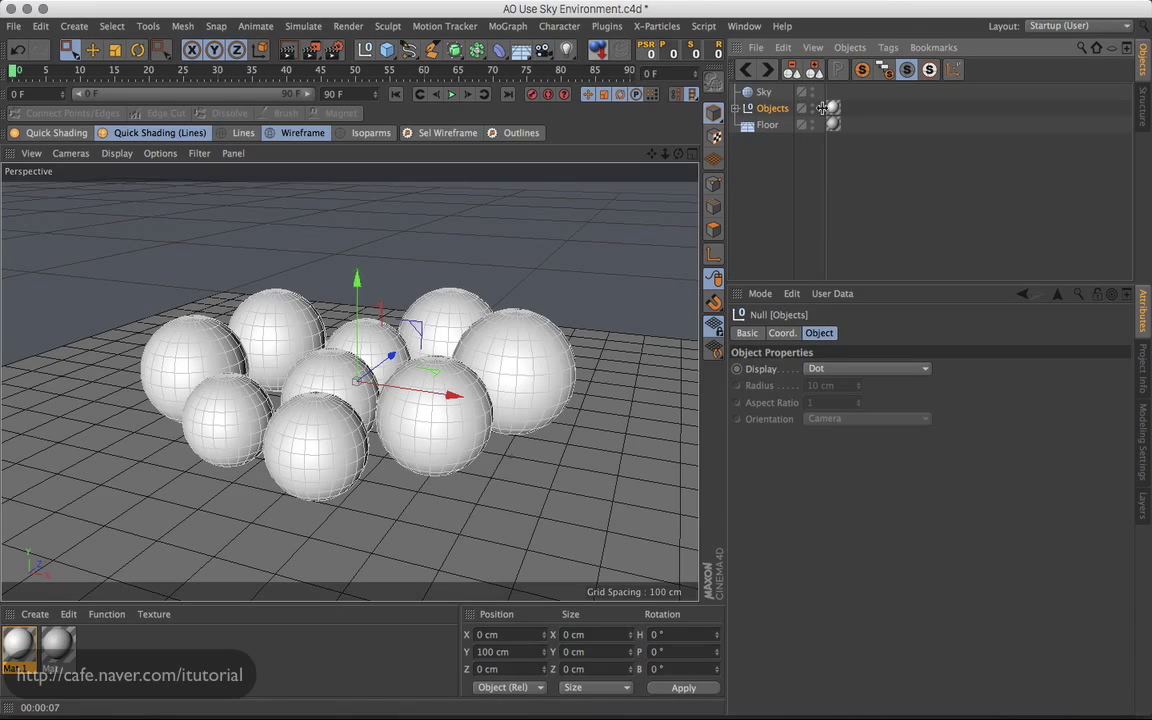
- Enable Luminance and turn off Reflectance in the spheres' material Mat.1, test-render the view and close the material
{"action": "double_click", "coordinate": [18, 640]}
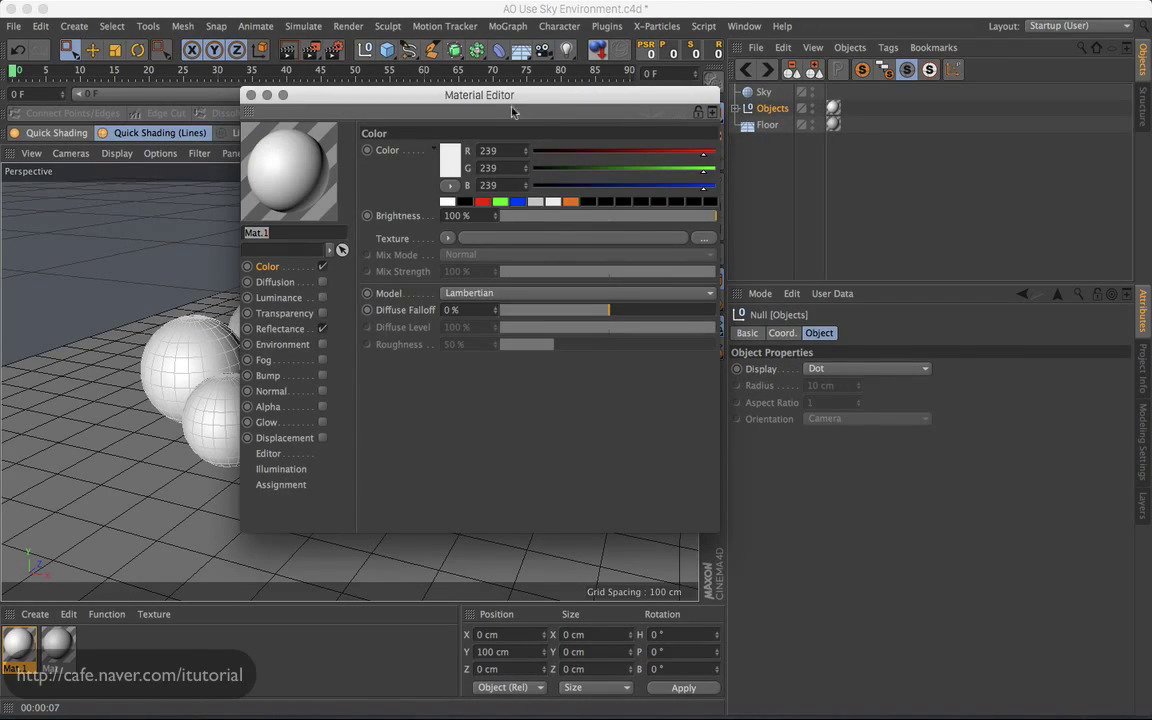
{"action": "left_click_drag", "start_coordinate": [463, 100], "coordinate": [658, 152]}
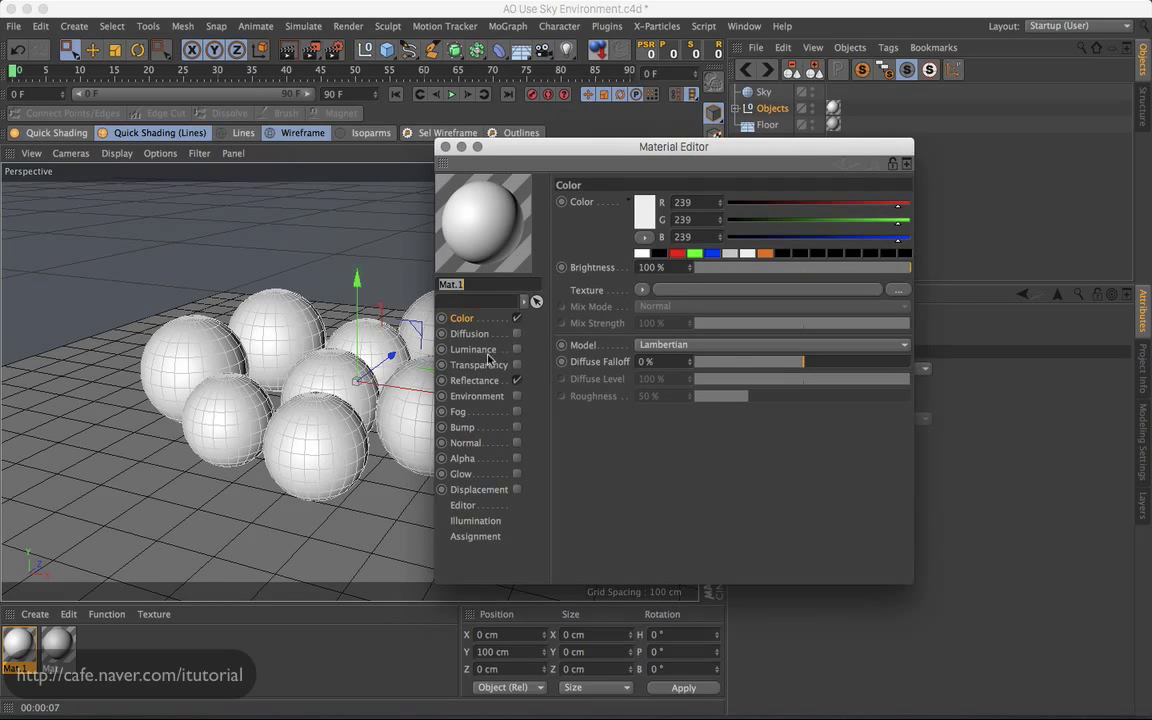
{"action": "left_click", "coordinate": [474, 349]}
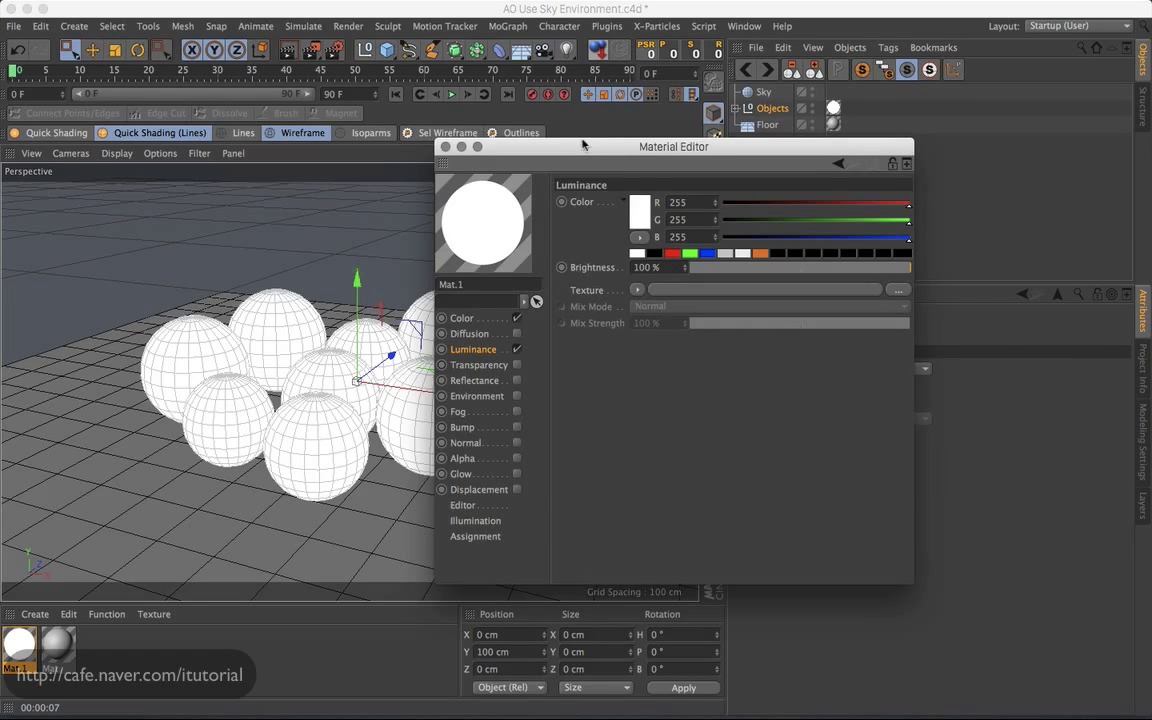
{"action": "left_click_drag", "start_coordinate": [583, 146], "coordinate": [763, 210]}
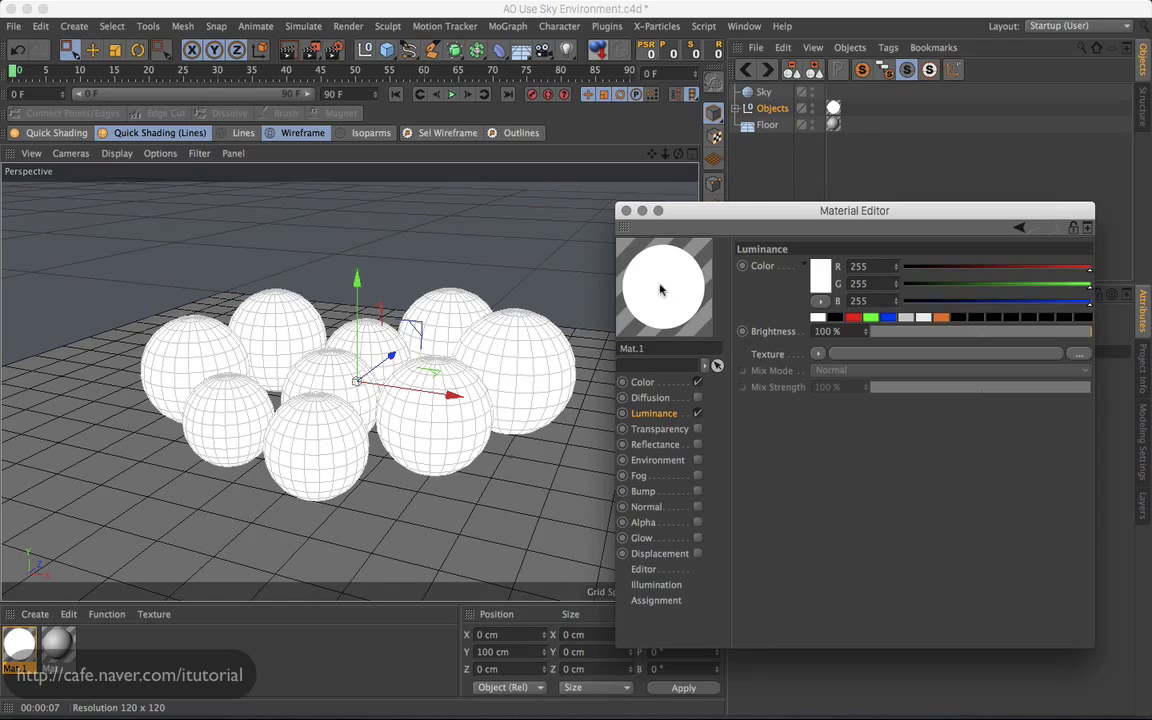
{"action": "left_click", "coordinate": [287, 50]}
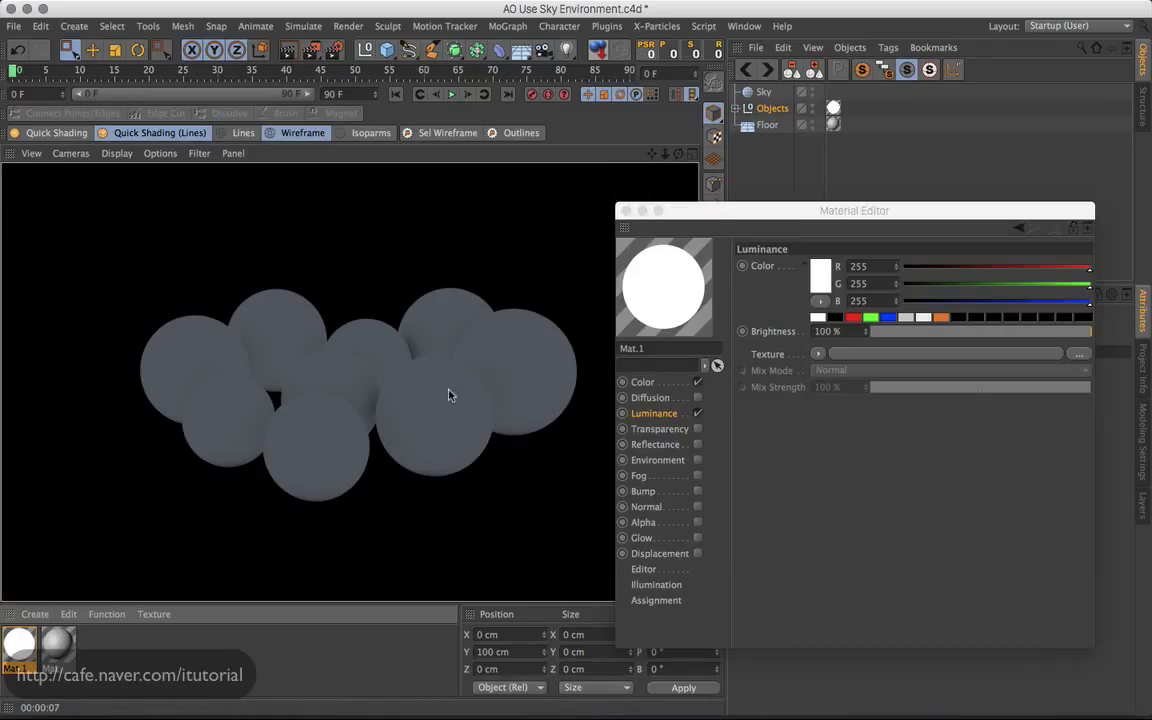
{"action": "key", "text": "super+w"}
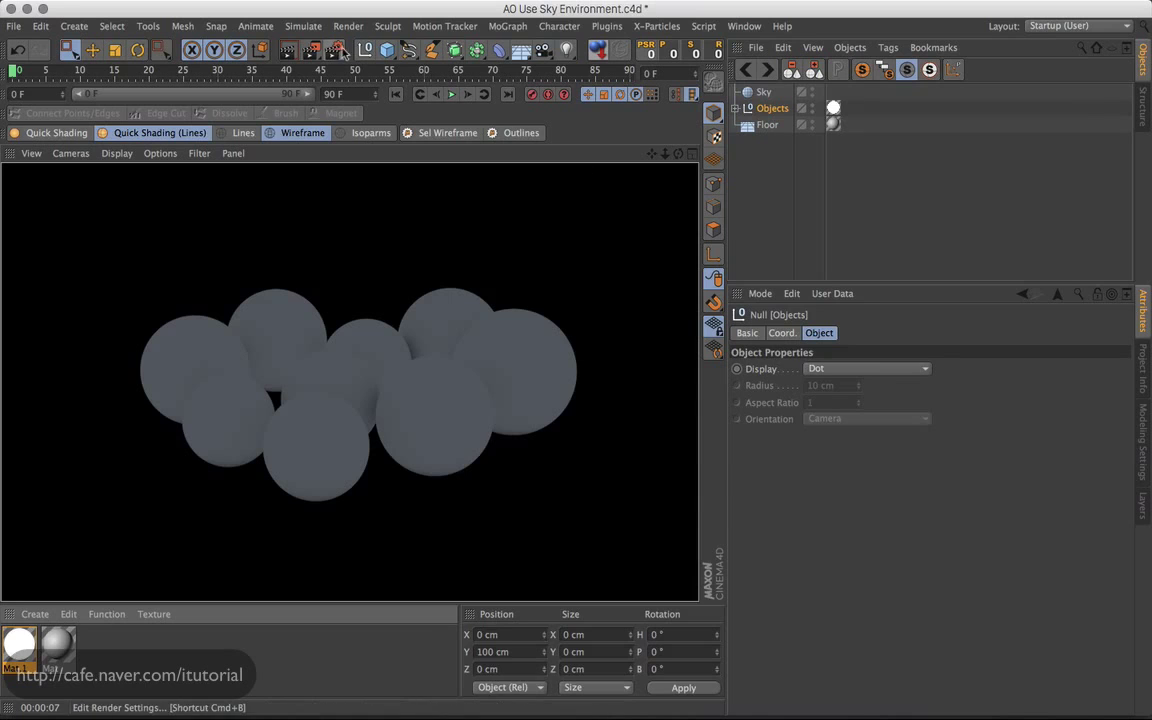
- Test-render the view with Use Sky Environment turned off and again with it on, and close the render settings
{"action": "key", "text": "super+b"}
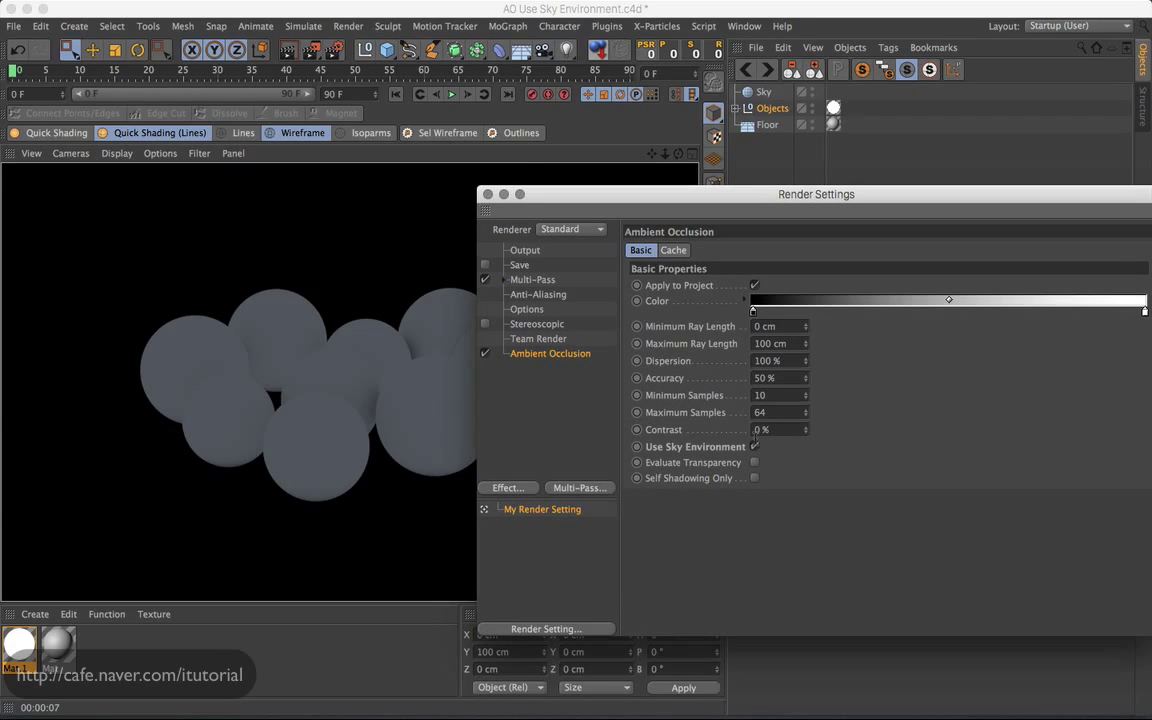
{"action": "left_click_drag", "start_coordinate": [574, 192], "coordinate": [637, 196]}
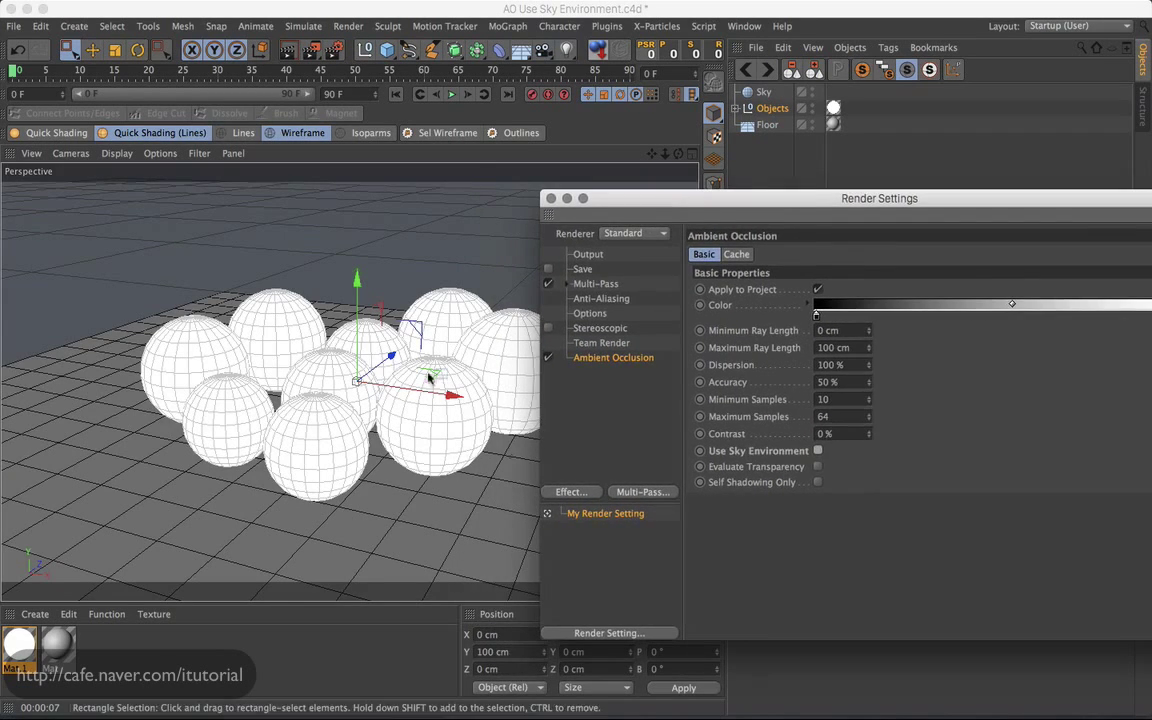
{"action": "left_click", "coordinate": [287, 50]}
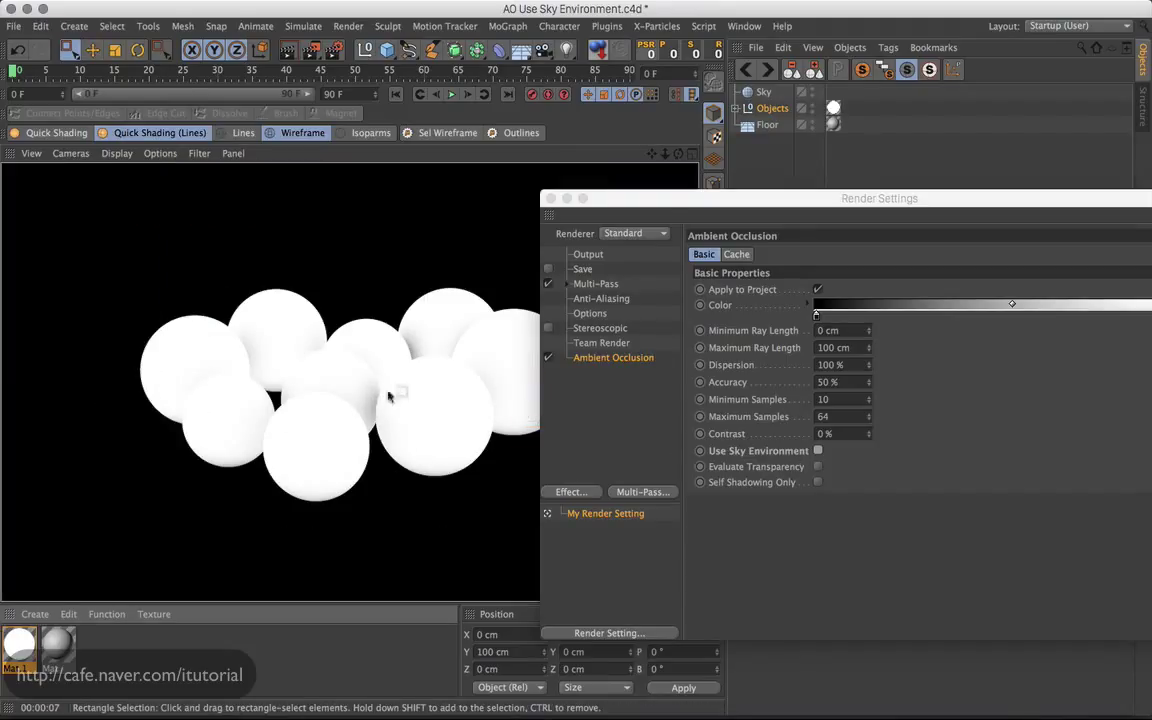
{"action": "left_click", "coordinate": [818, 452]}
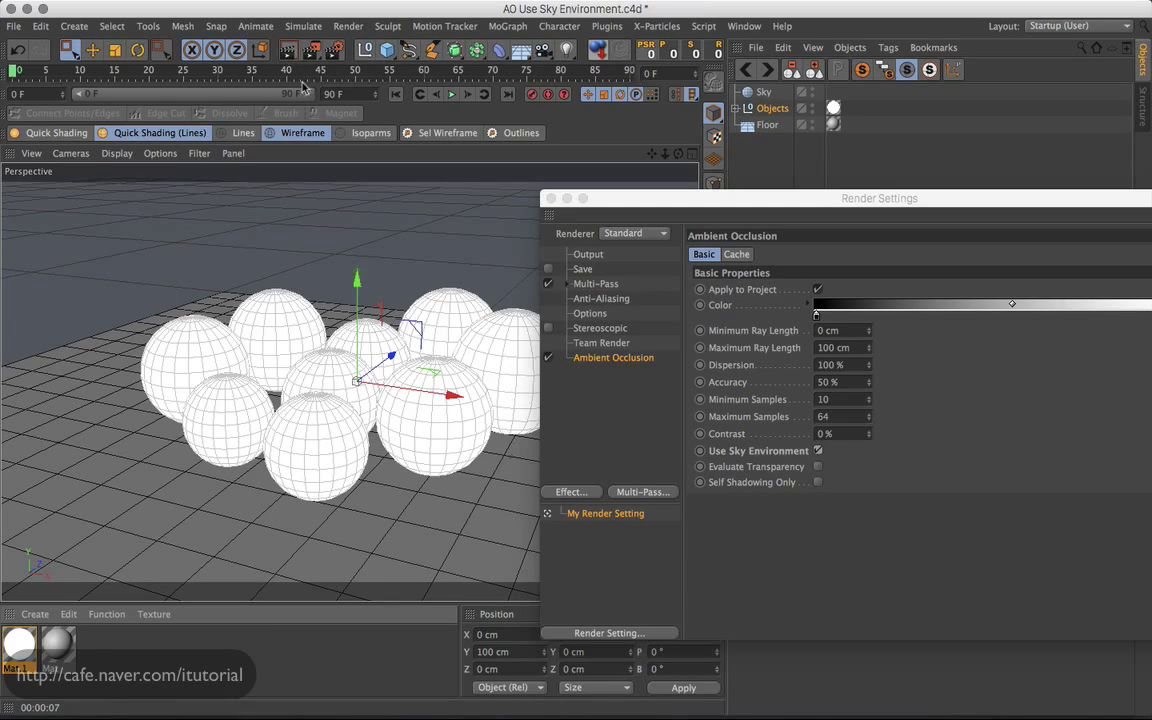
{"action": "left_click", "coordinate": [289, 51]}
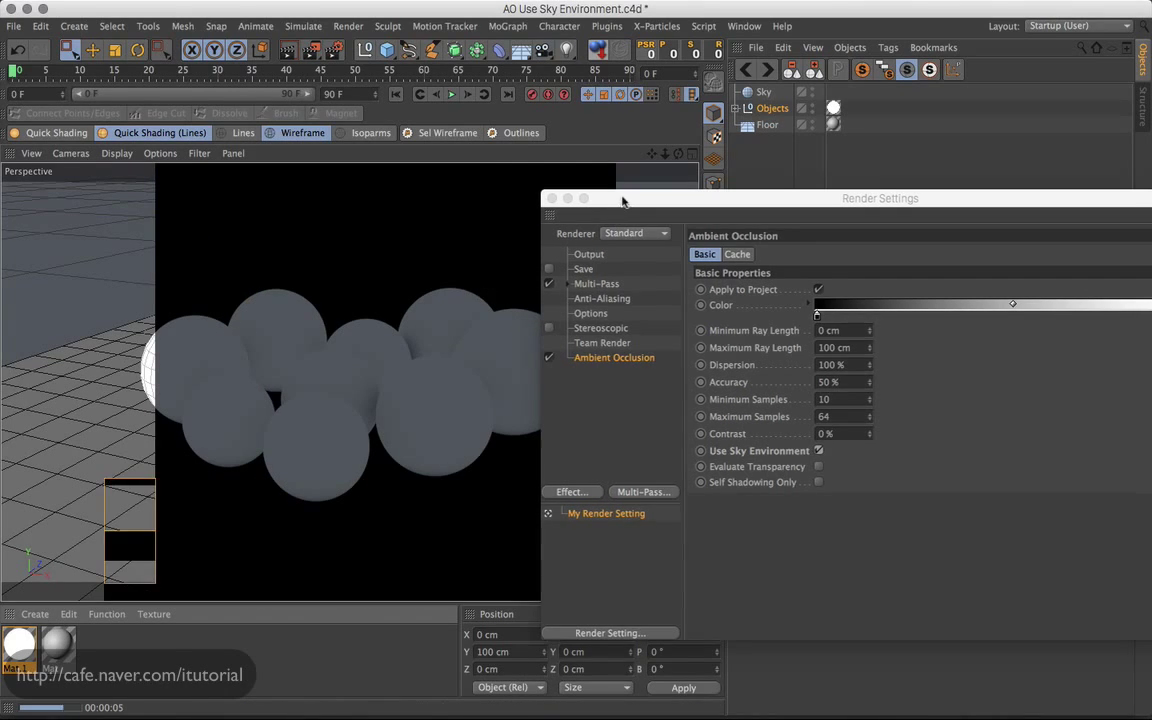
{"action": "left_click", "coordinate": [551, 198]}
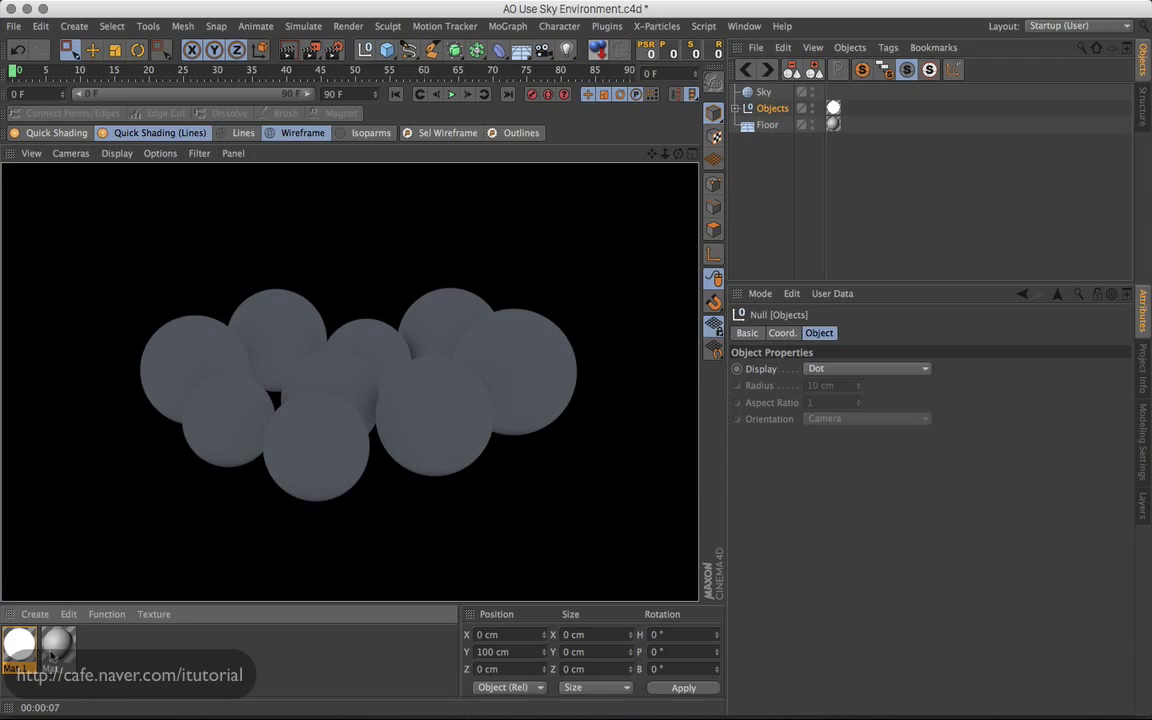
- Turn off Reflectance in the floor's material Mat and enable its Luminance at 55% brightness
{"action": "double_click", "coordinate": [57, 645]}
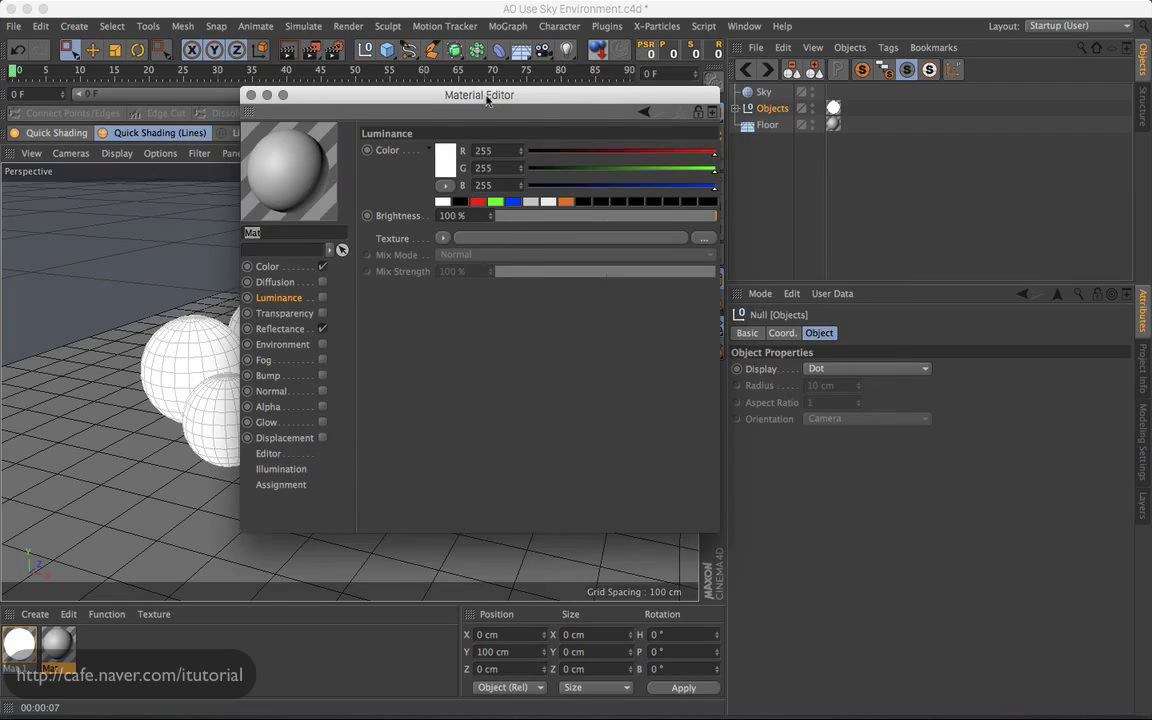
{"action": "left_click_drag", "start_coordinate": [487, 100], "coordinate": [654, 157]}
{"action": "left_click", "coordinate": [450, 387]}
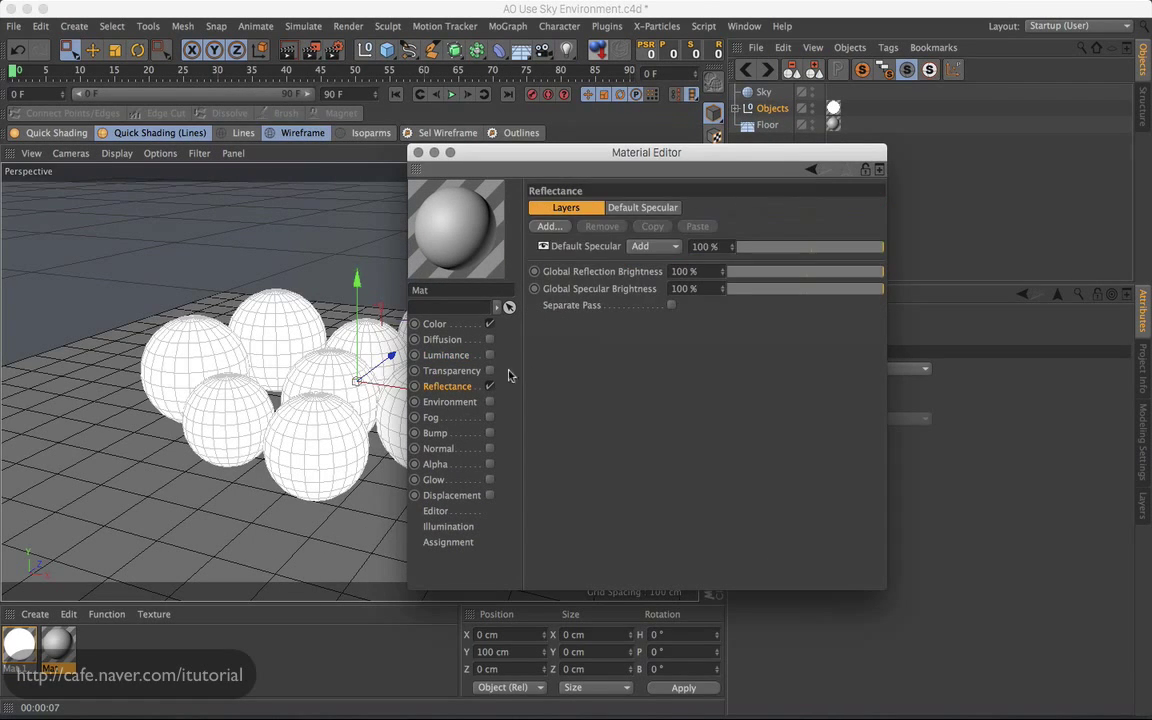
{"action": "left_click", "coordinate": [436, 324]}
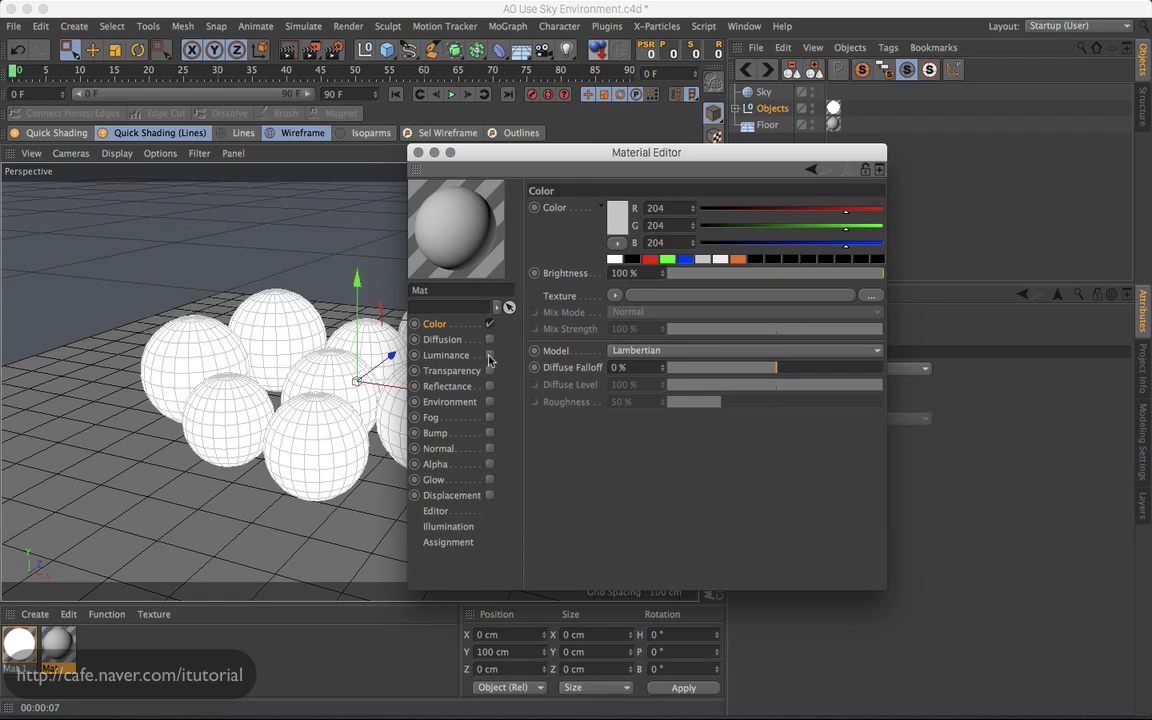
{"action": "left_click", "coordinate": [489, 357]}
{"action": "left_click_drag", "start_coordinate": [843, 280], "coordinate": [786, 277]}
{"action": "left_click_drag", "start_coordinate": [527, 152], "coordinate": [748, 197]}
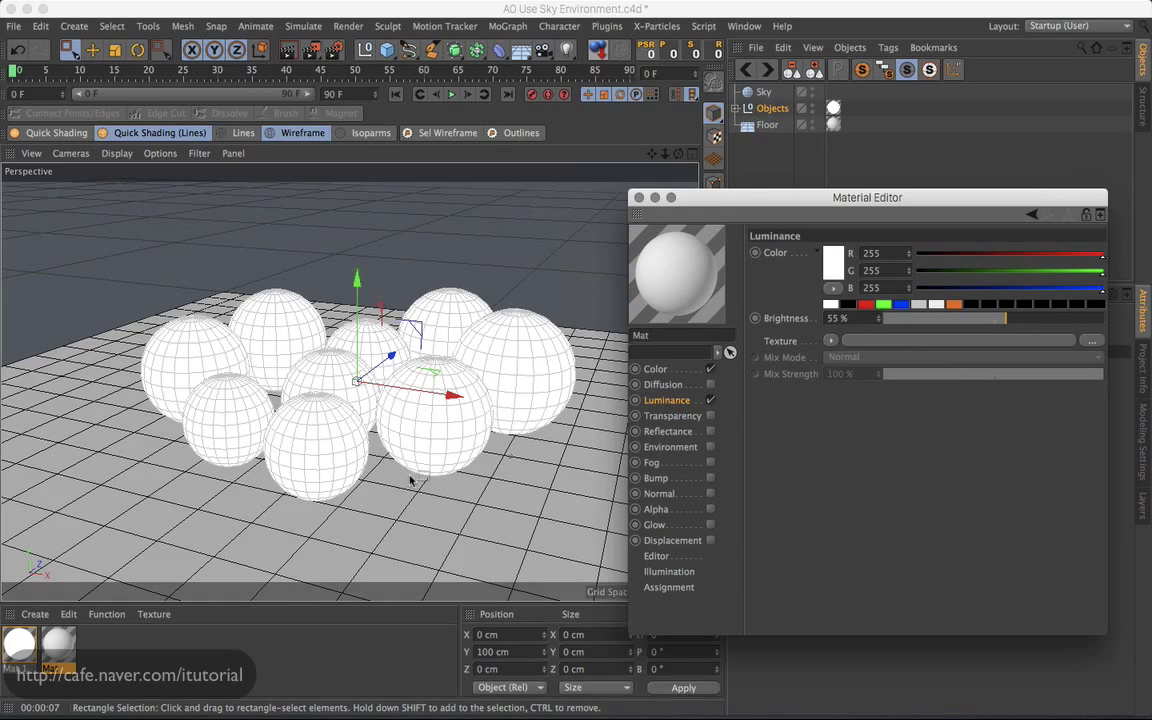
- Test-render the view, close the material and check the Ambient Occlusion options in the render settings
{"action": "left_click", "coordinate": [287, 49]}
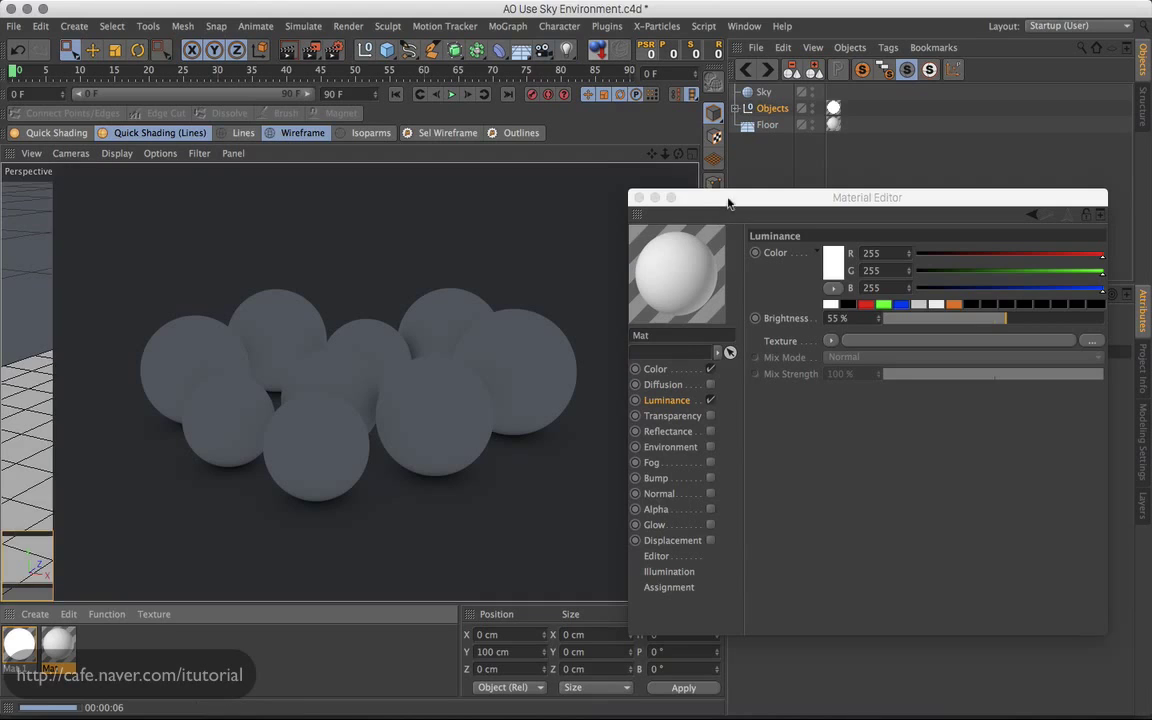
{"action": "left_click", "coordinate": [639, 197]}
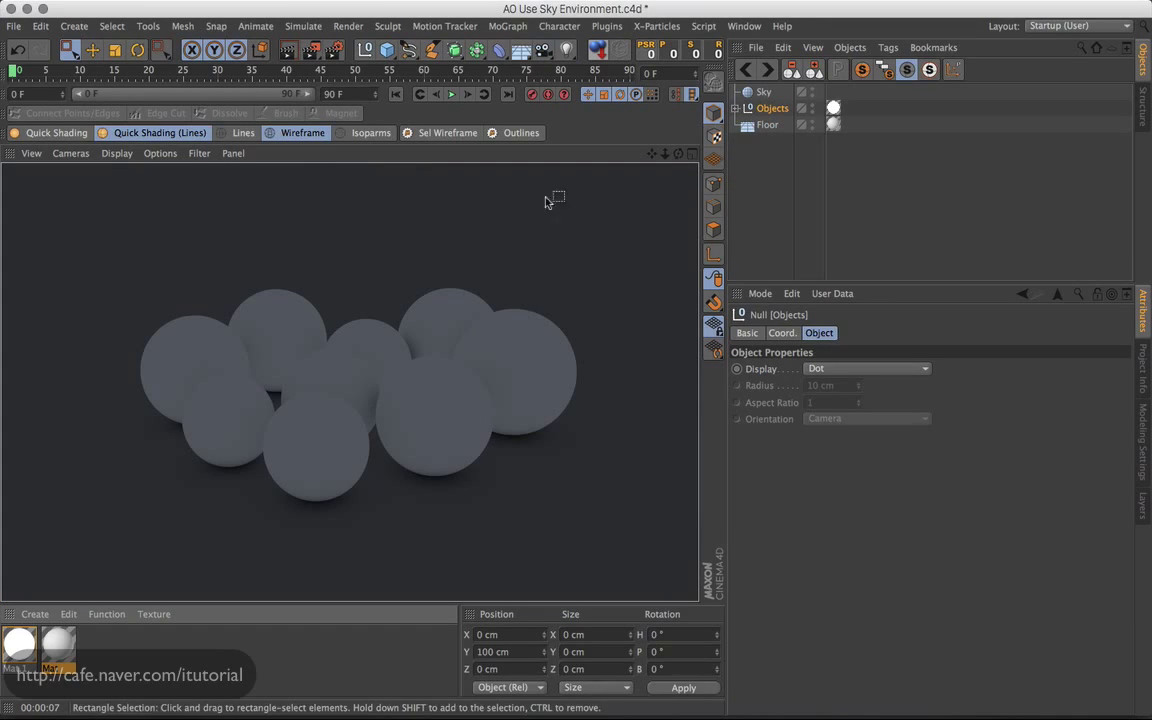
{"action": "left_click", "coordinate": [334, 49]}
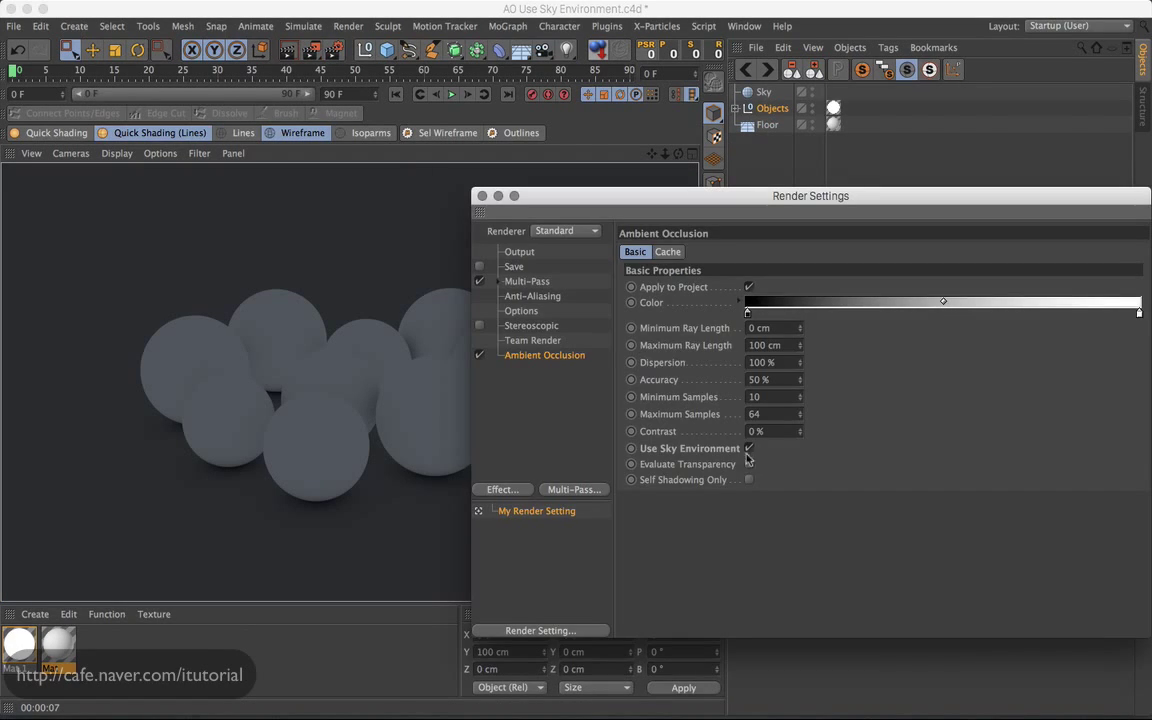
{"action": "left_click_drag", "start_coordinate": [620, 200], "coordinate": [640, 198]}
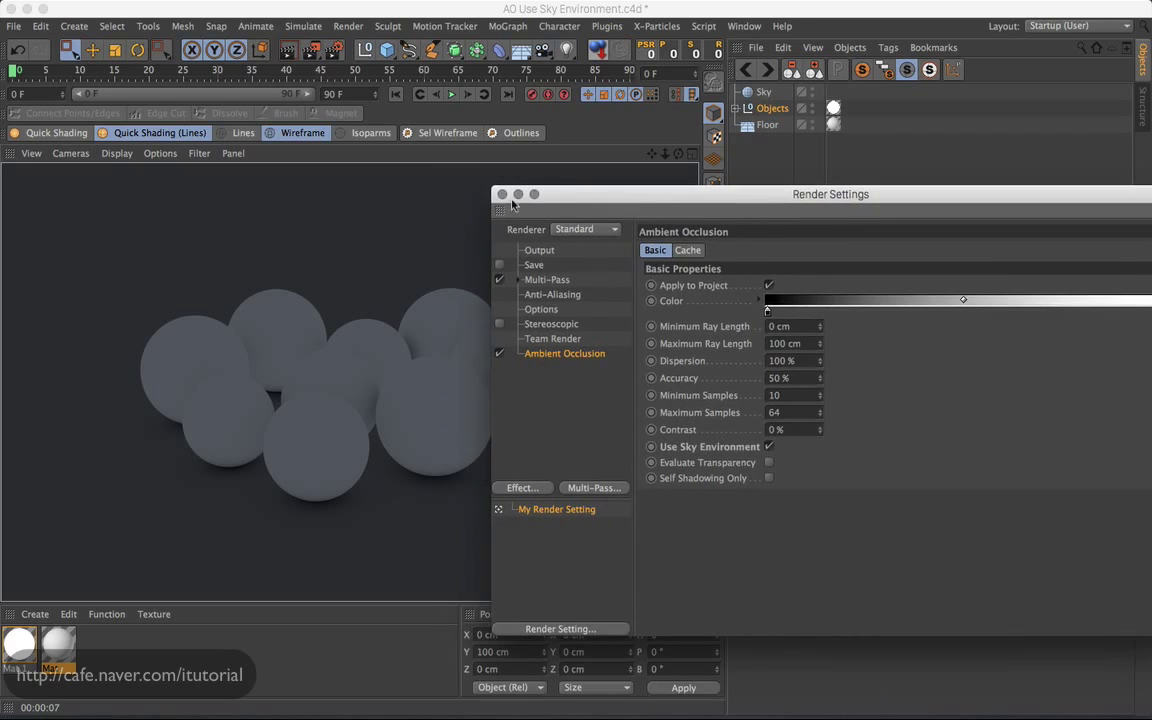
{"action": "left_click", "coordinate": [502, 194]}
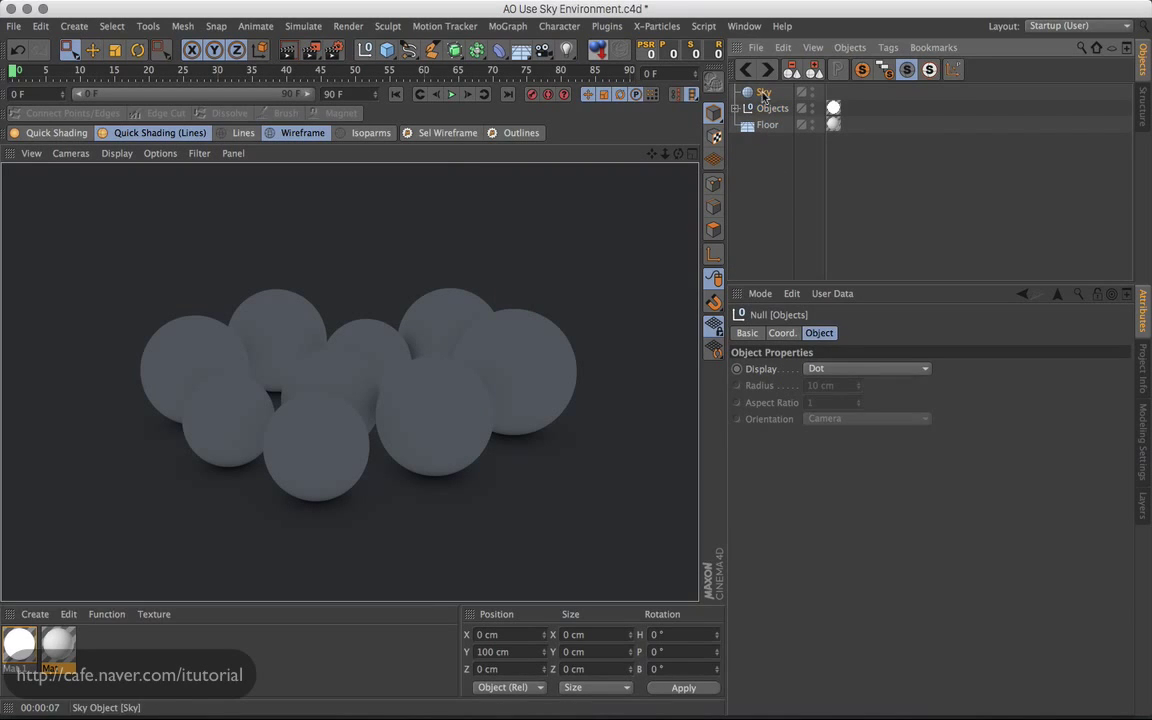
- Select the Sky object, create a new material, open it for editing and turn off its Reflectance channel
{"action": "left_click", "coordinate": [763, 93]}
{"action": "double_click", "coordinate": [180, 650]}
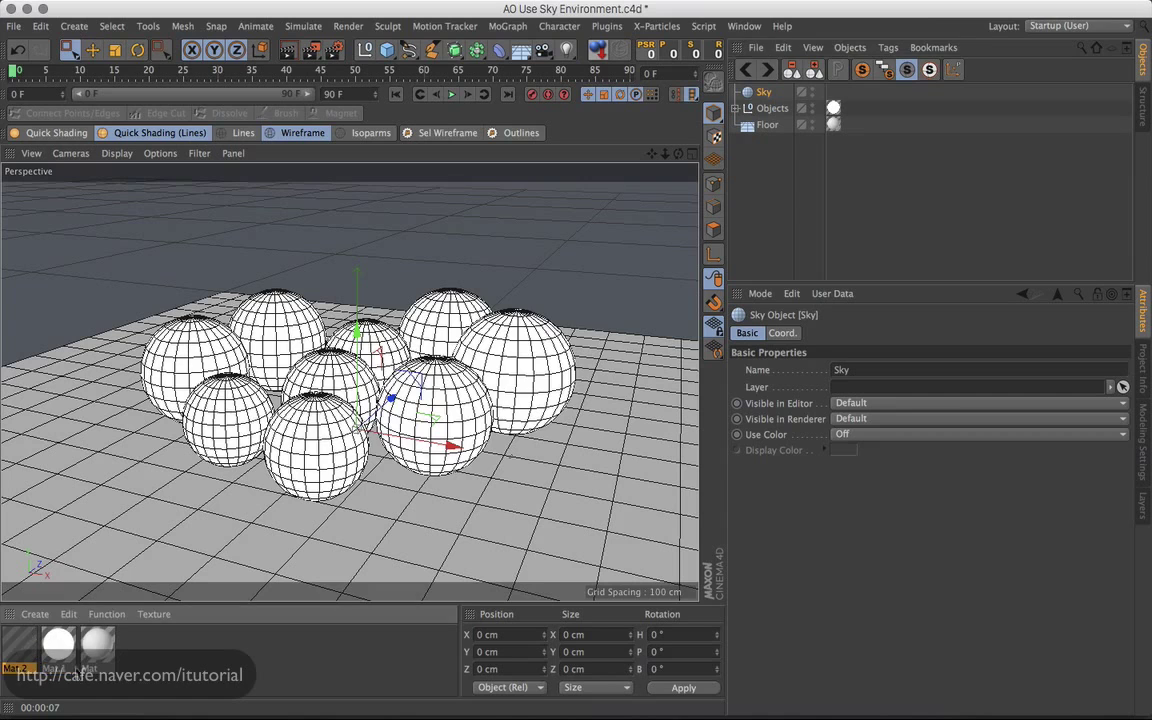
{"action": "double_click", "coordinate": [20, 645]}
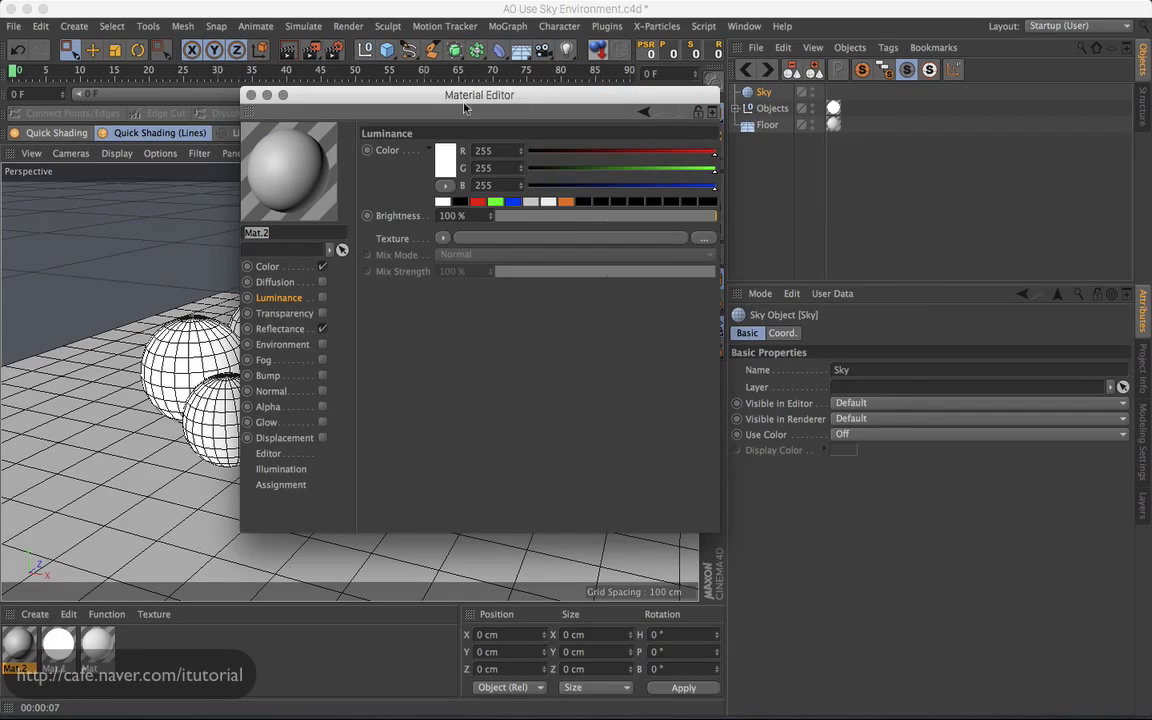
{"action": "left_click_drag", "start_coordinate": [424, 98], "coordinate": [668, 135]}
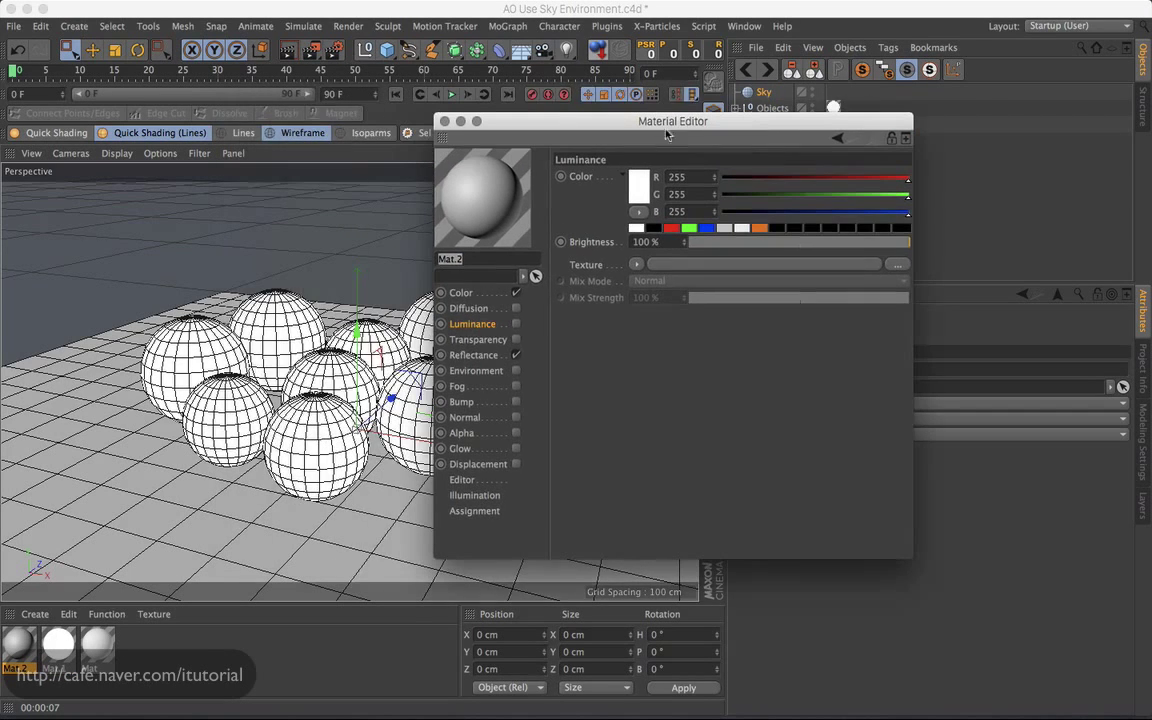
{"action": "left_click", "coordinate": [516, 324]}
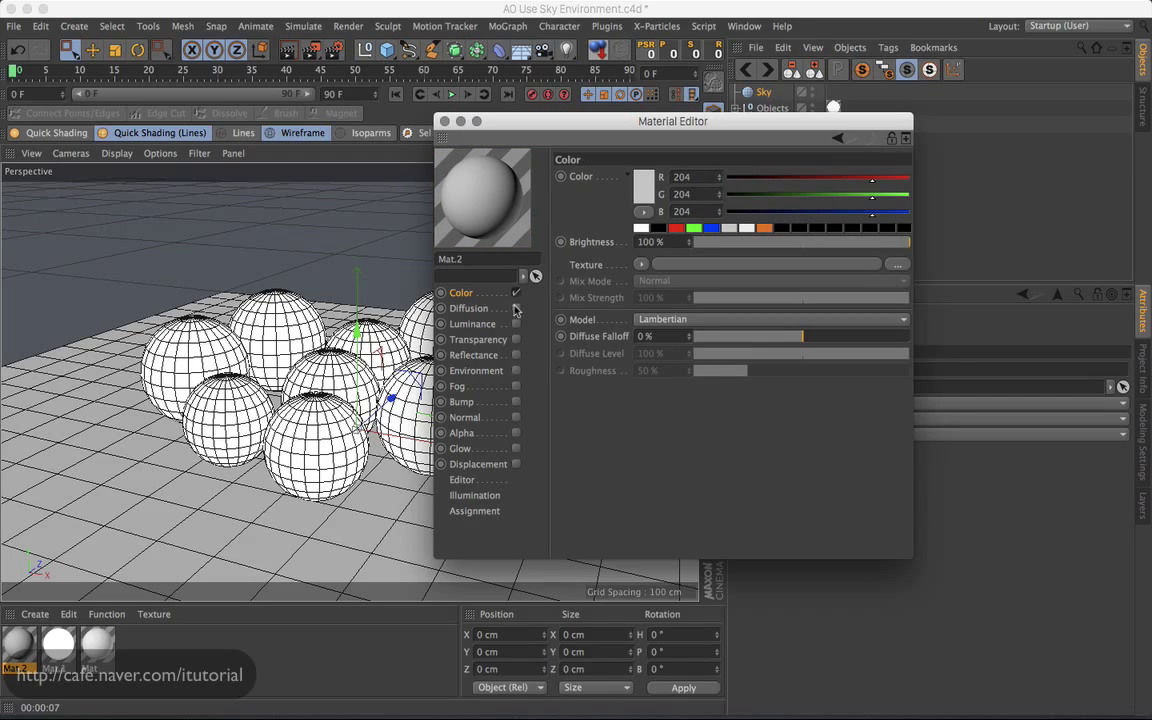
- Load a Gradient shader as the new material's Color texture and change its black knot to red
{"action": "left_click", "coordinate": [643, 266]}
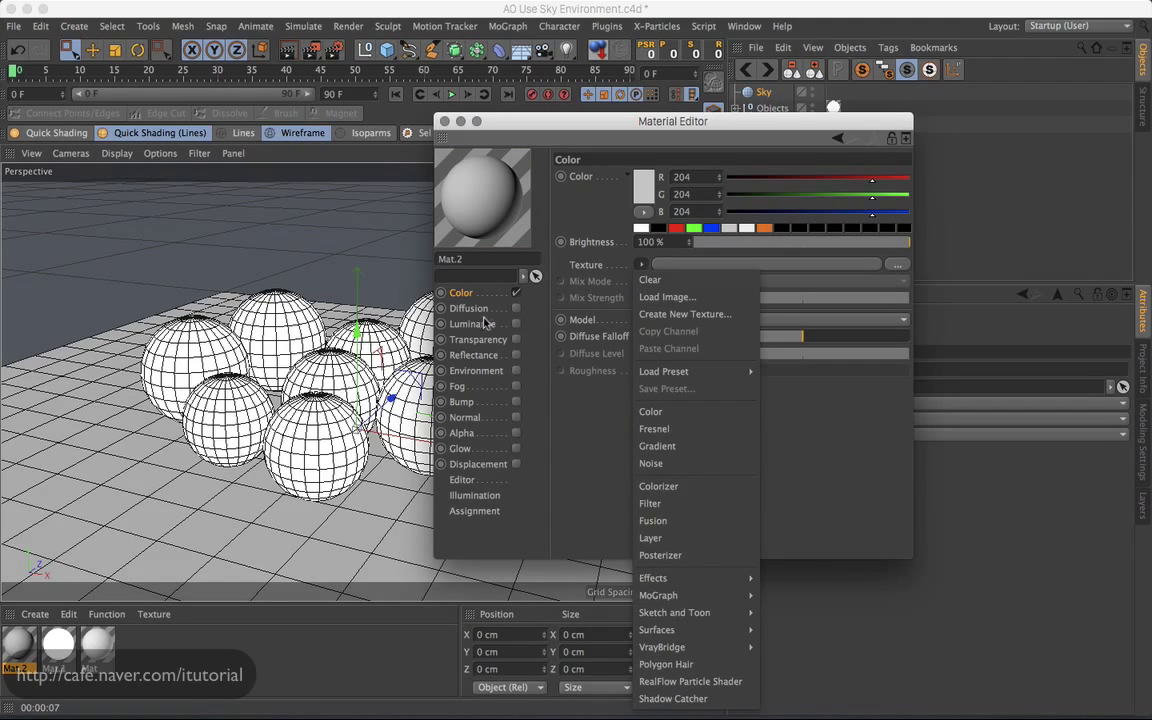
{"action": "left_click", "coordinate": [680, 446]}
{"action": "left_click", "coordinate": [655, 289]}
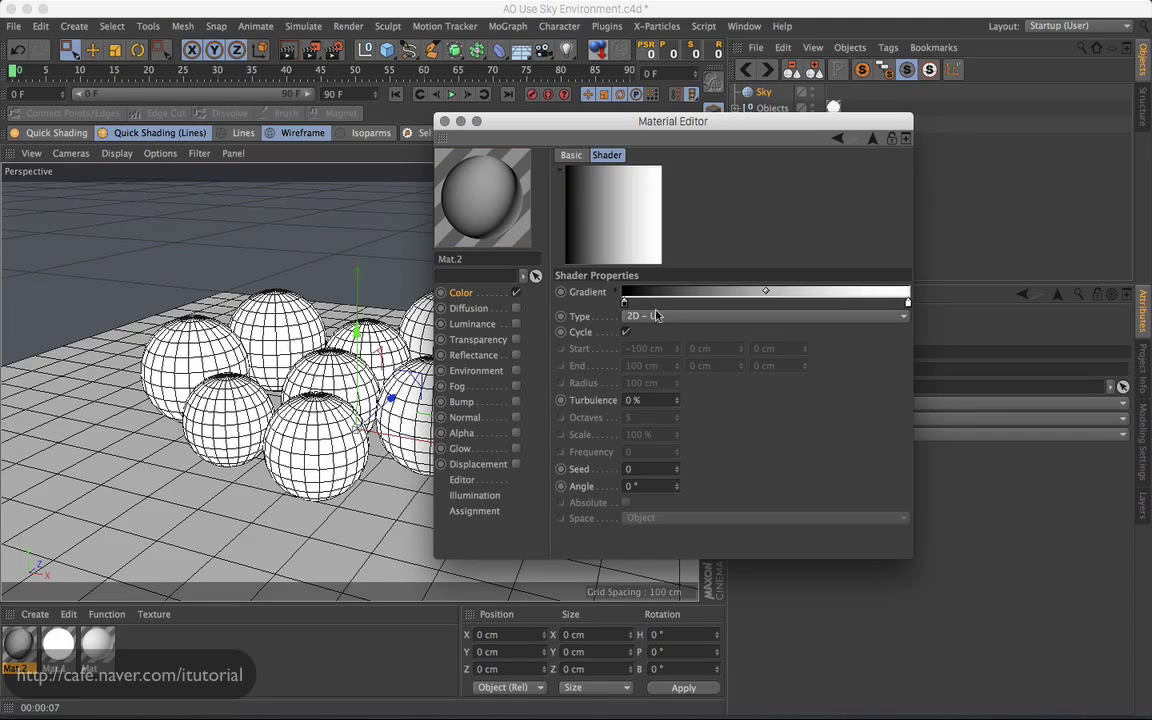
{"action": "double_click", "coordinate": [625, 301]}
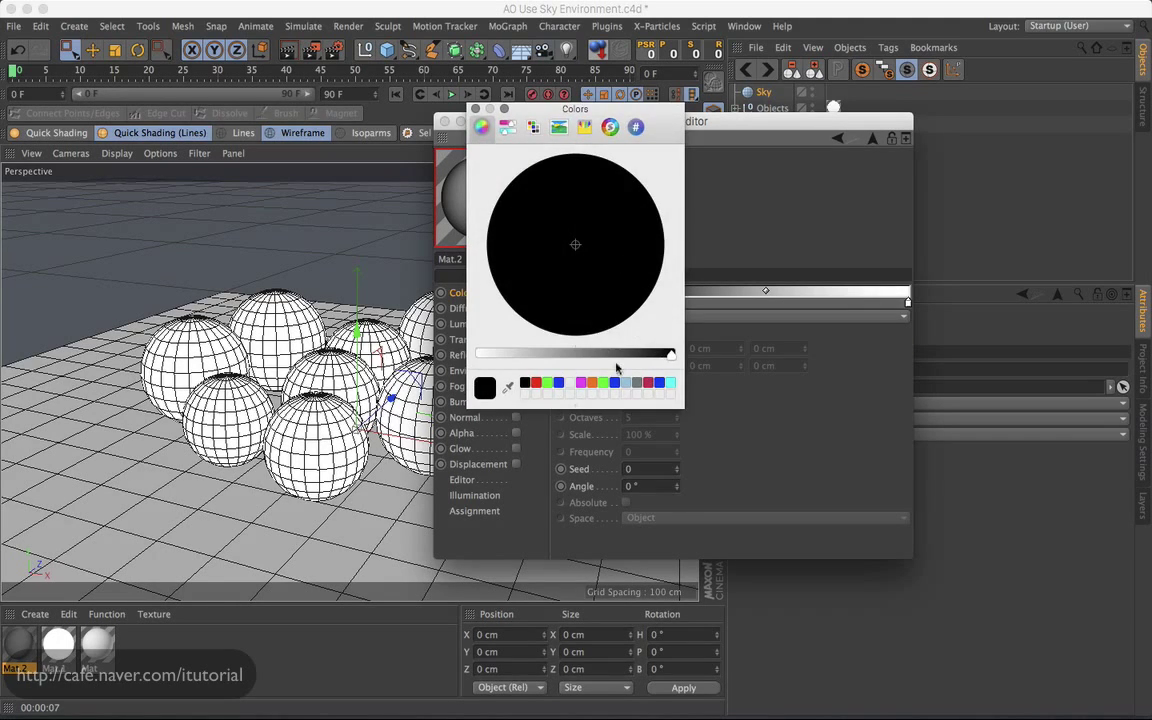
{"action": "left_click_drag", "start_coordinate": [616, 356], "coordinate": [479, 355]}
{"action": "left_click", "coordinate": [537, 383]}
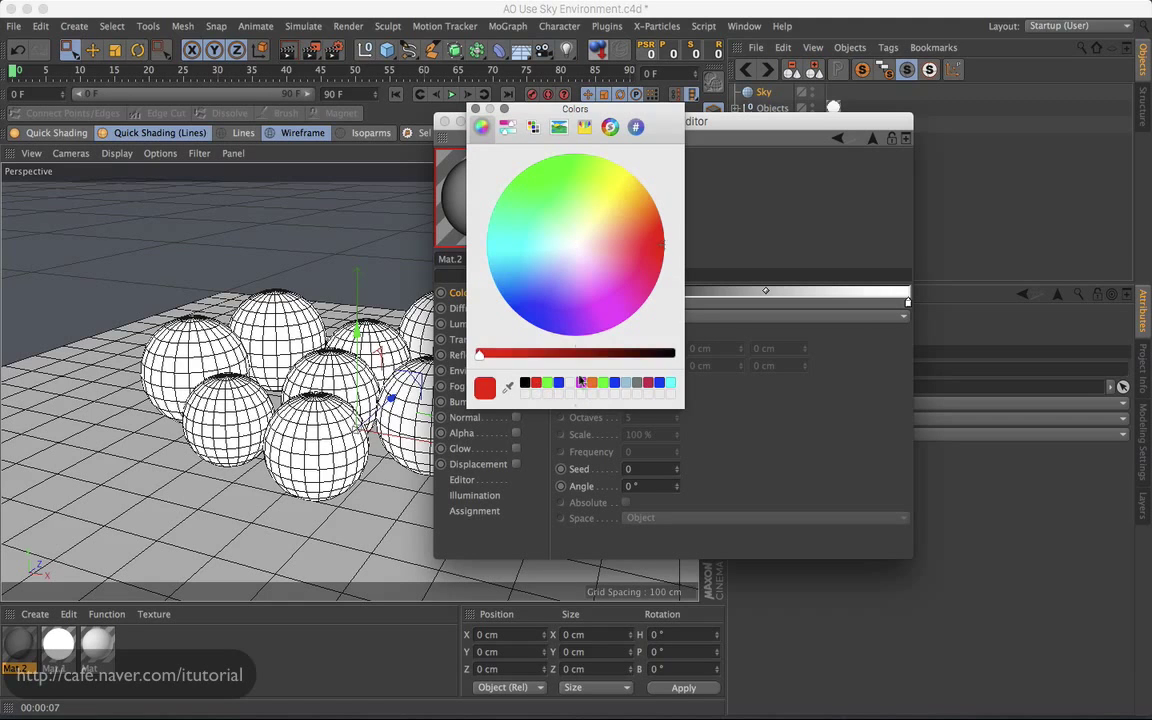
{"action": "left_click", "coordinate": [475, 108]}
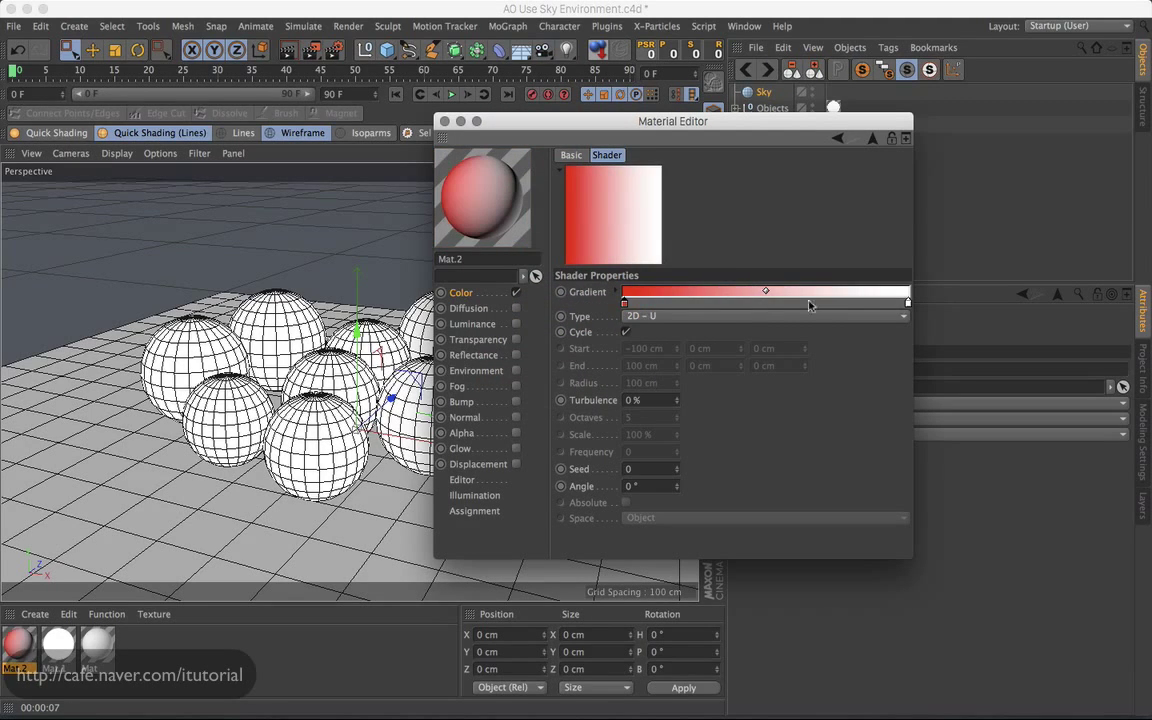
- Set the gradient type to 2D - V and invert its knots
{"action": "left_click", "coordinate": [716, 318]}
{"action": "left_click", "coordinate": [680, 334]}
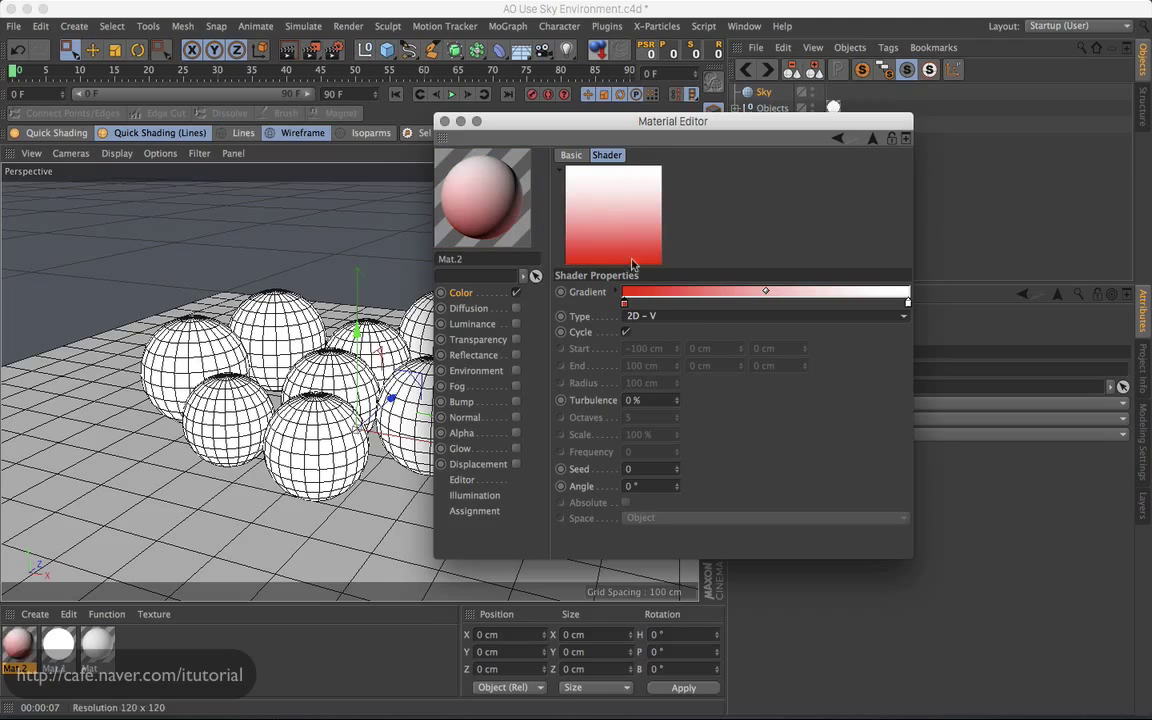
{"action": "right_click", "coordinate": [688, 296]}
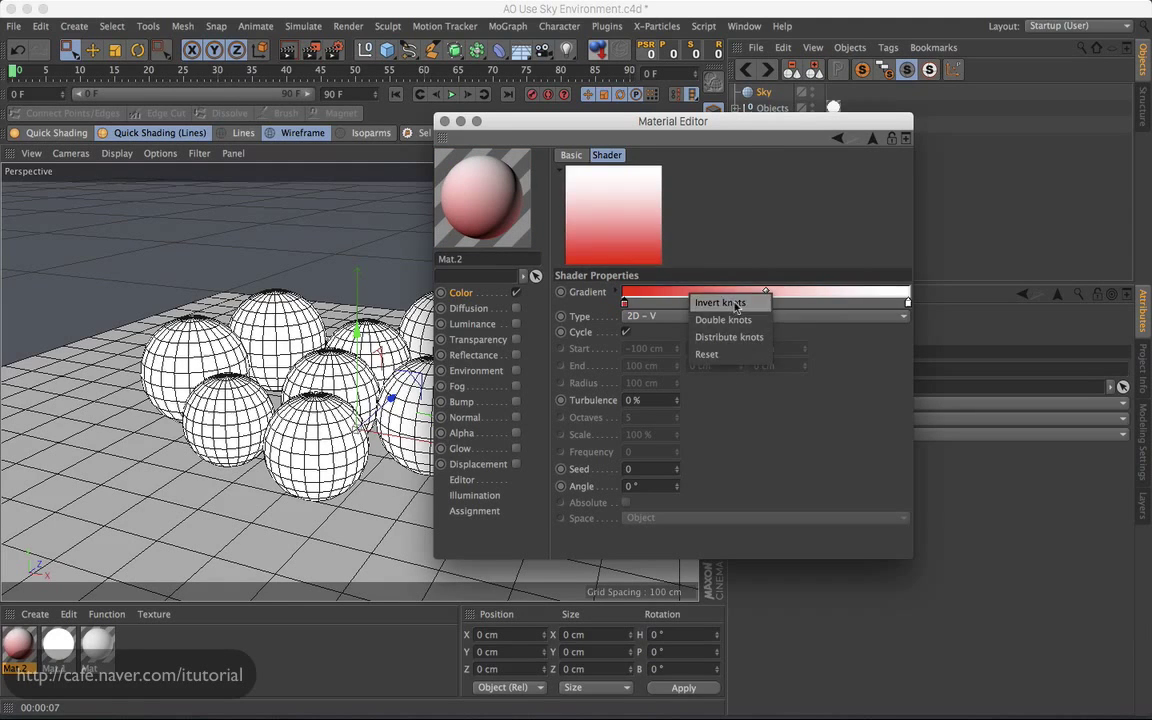
{"action": "left_click", "coordinate": [725, 298]}
- Test-render the view and apply the red-to-white gradient material Mat.2 to the Sky object
{"action": "left_click_drag", "start_coordinate": [583, 121], "coordinate": [670, 139]}
{"action": "left_click_drag", "start_coordinate": [586, 141], "coordinate": [761, 193]}
{"action": "left_click", "coordinate": [288, 50]}
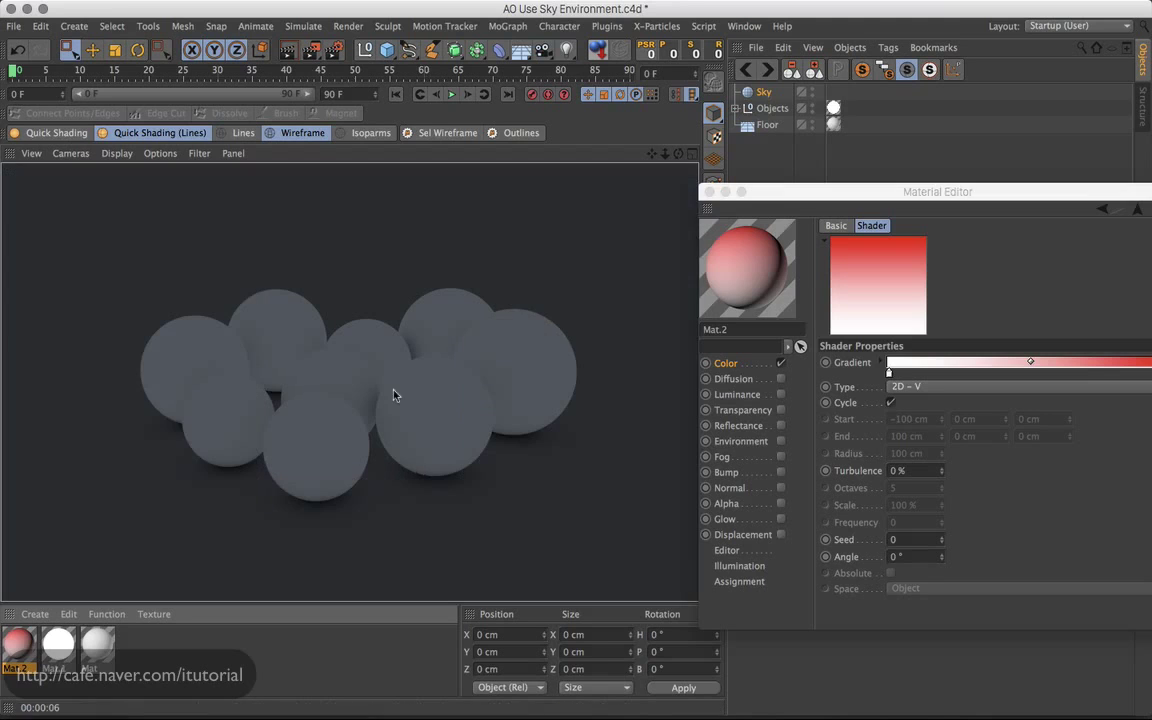
{"action": "left_click_drag", "start_coordinate": [786, 192], "coordinate": [604, 181]}
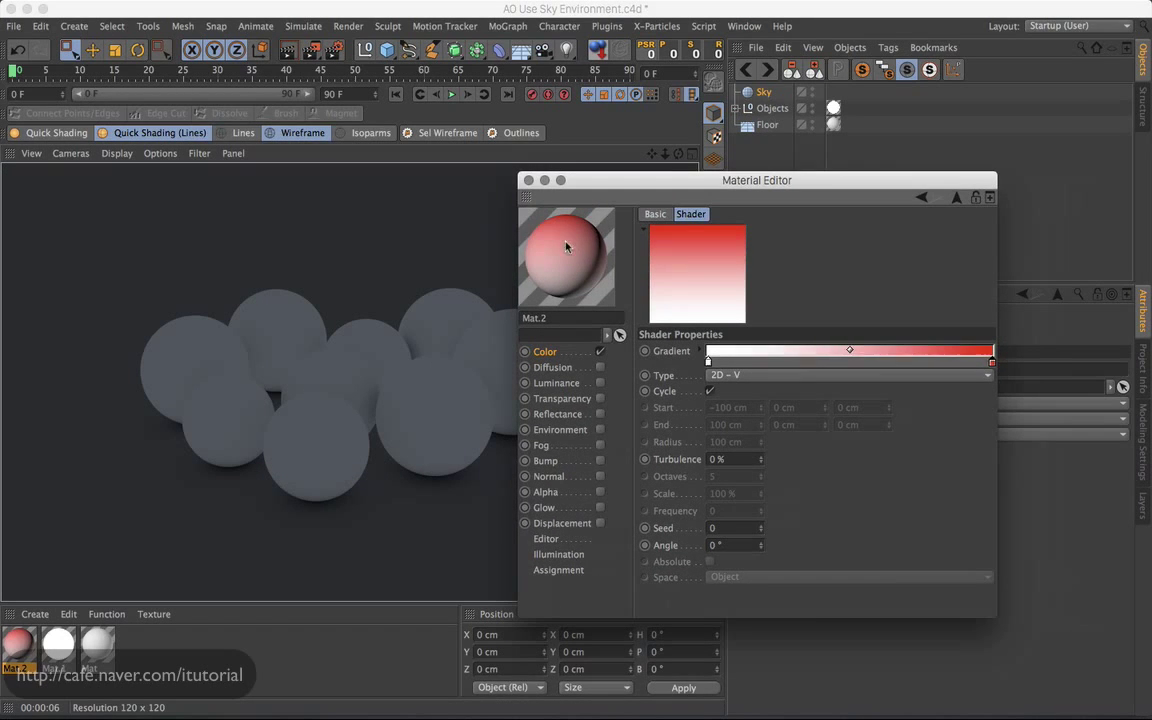
{"action": "left_click_drag", "start_coordinate": [790, 103], "coordinate": [766, 95]}
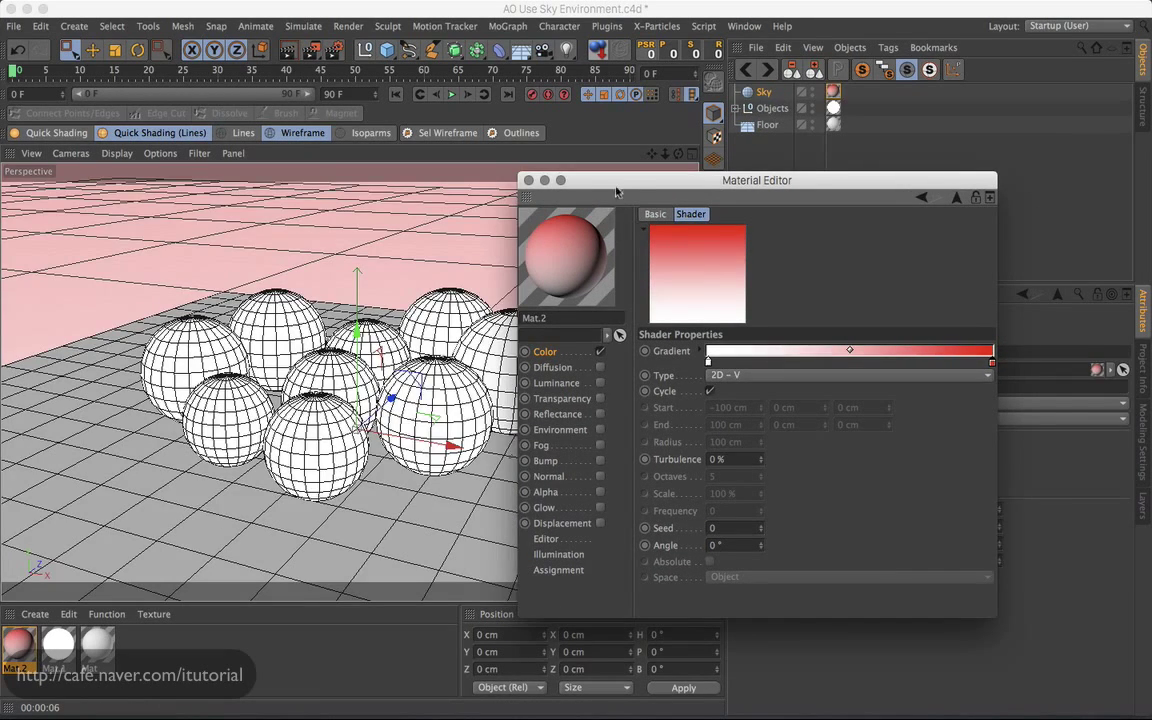
- Test-render the view with the gradient material applied to the Sky object
{"action": "left_click_drag", "start_coordinate": [616, 184], "coordinate": [716, 203]}
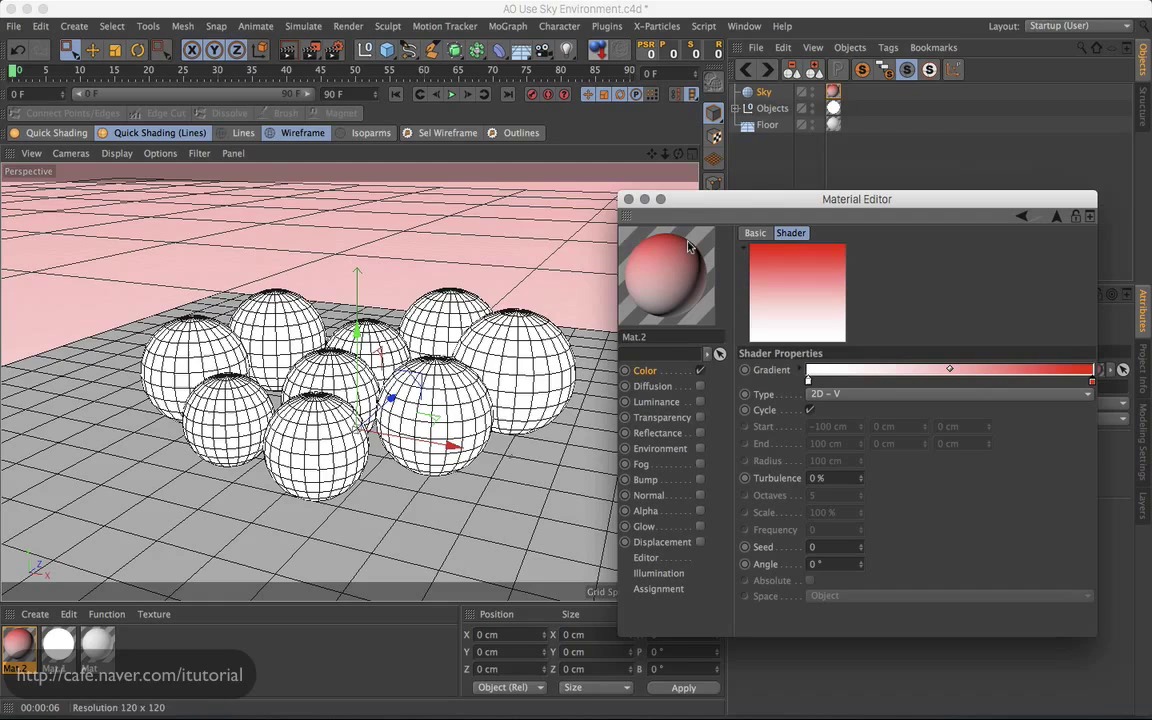
{"action": "left_click", "coordinate": [287, 49]}
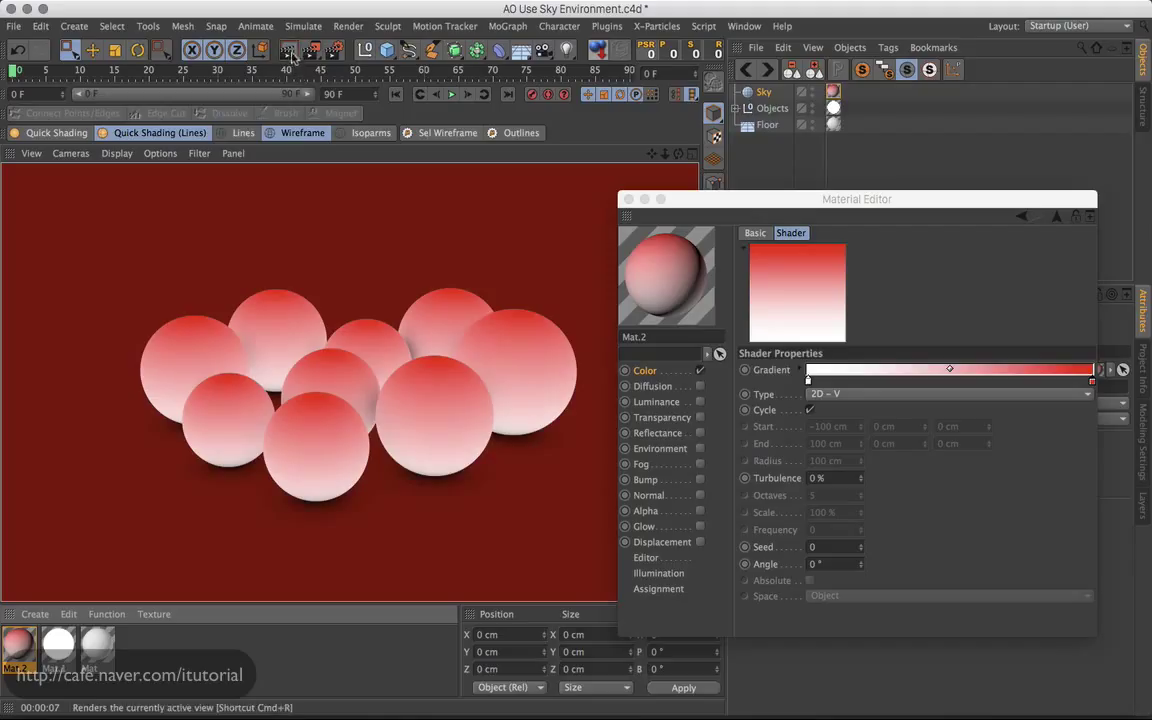
- Turn off Use Sky Environment in the Ambient Occlusion render settings and test-render the view
{"action": "left_click", "coordinate": [338, 52]}
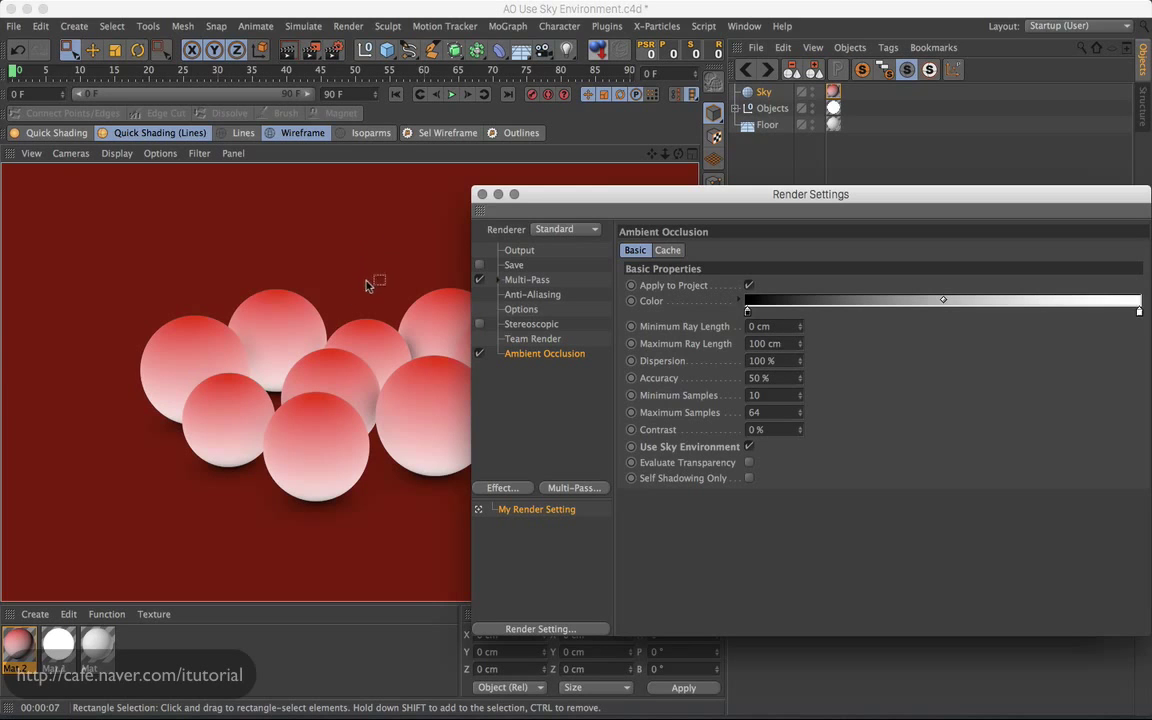
{"action": "left_click_drag", "start_coordinate": [609, 200], "coordinate": [698, 228]}
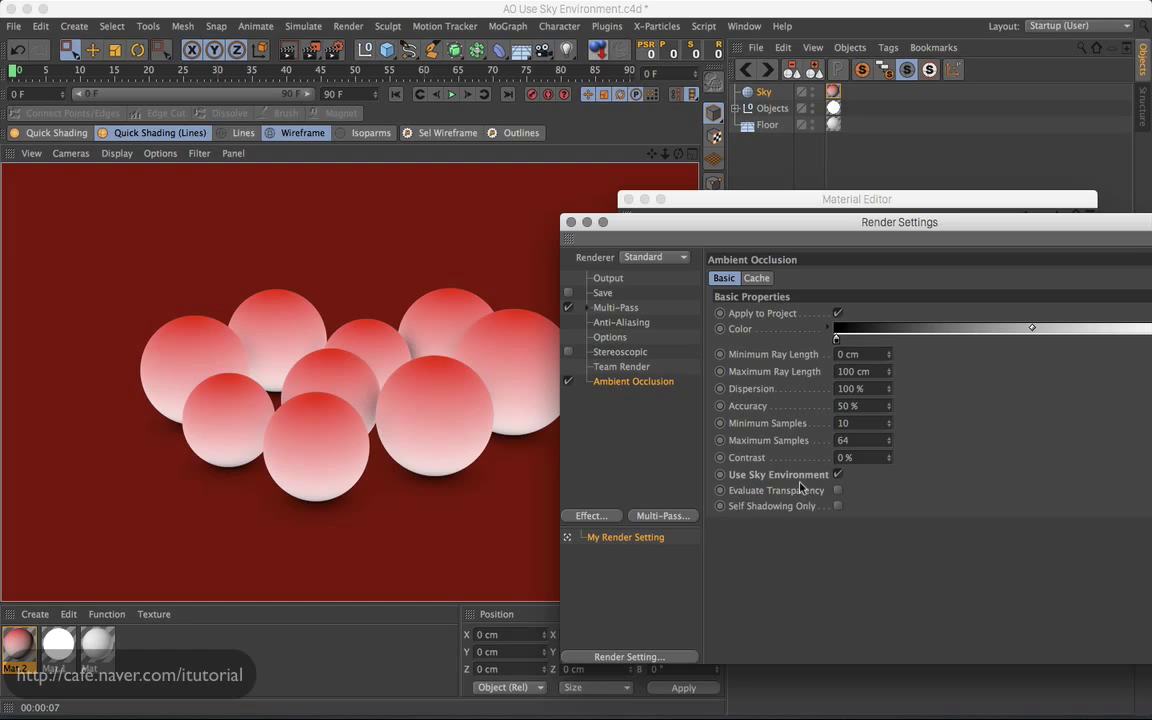
{"action": "left_click", "coordinate": [838, 475]}
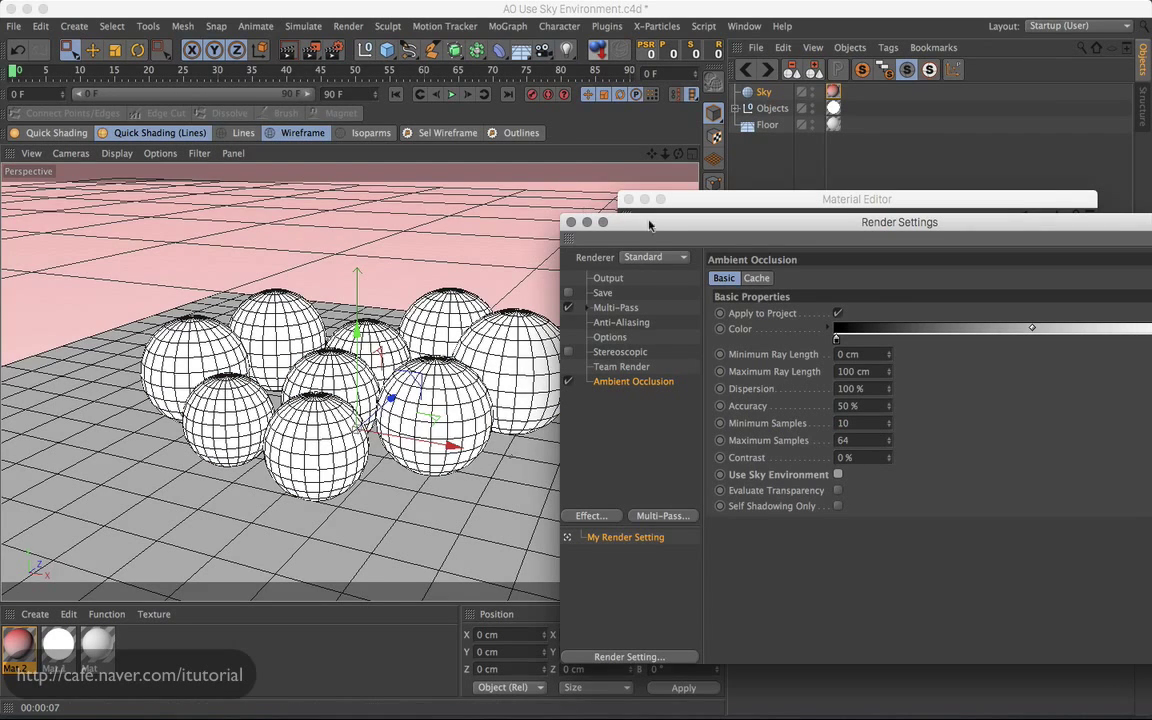
{"action": "left_click_drag", "start_coordinate": [599, 224], "coordinate": [583, 226]}
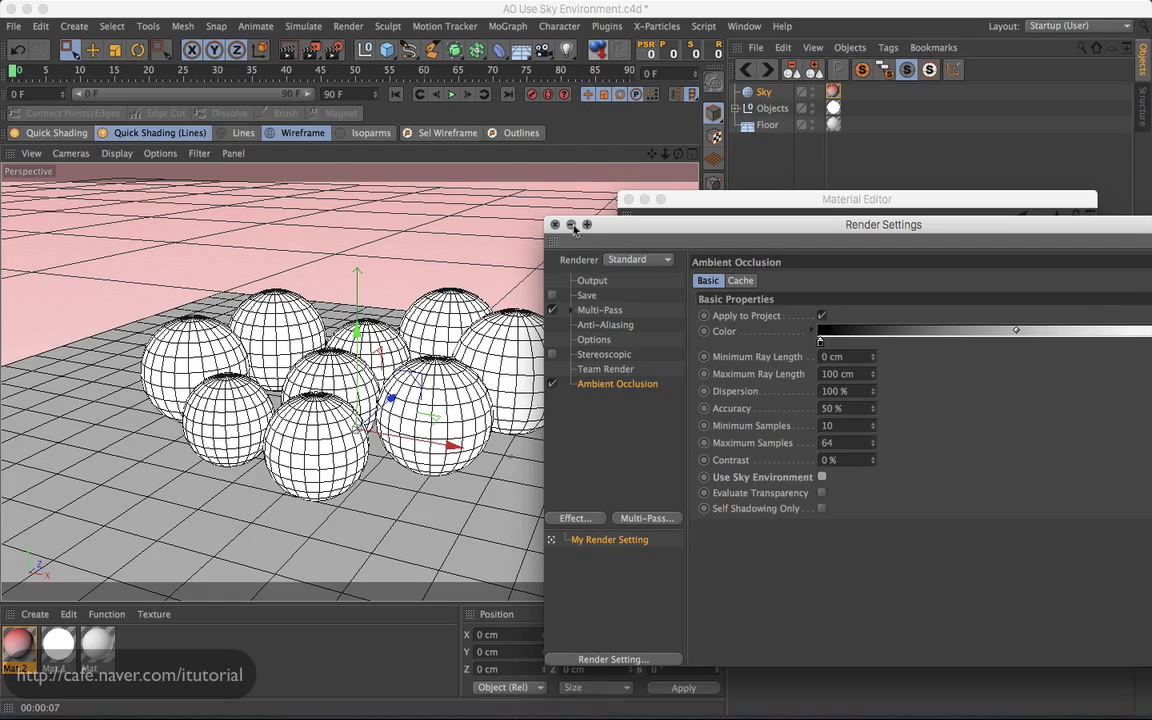
{"action": "left_click", "coordinate": [556, 225]}
{"action": "left_click", "coordinate": [628, 199]}
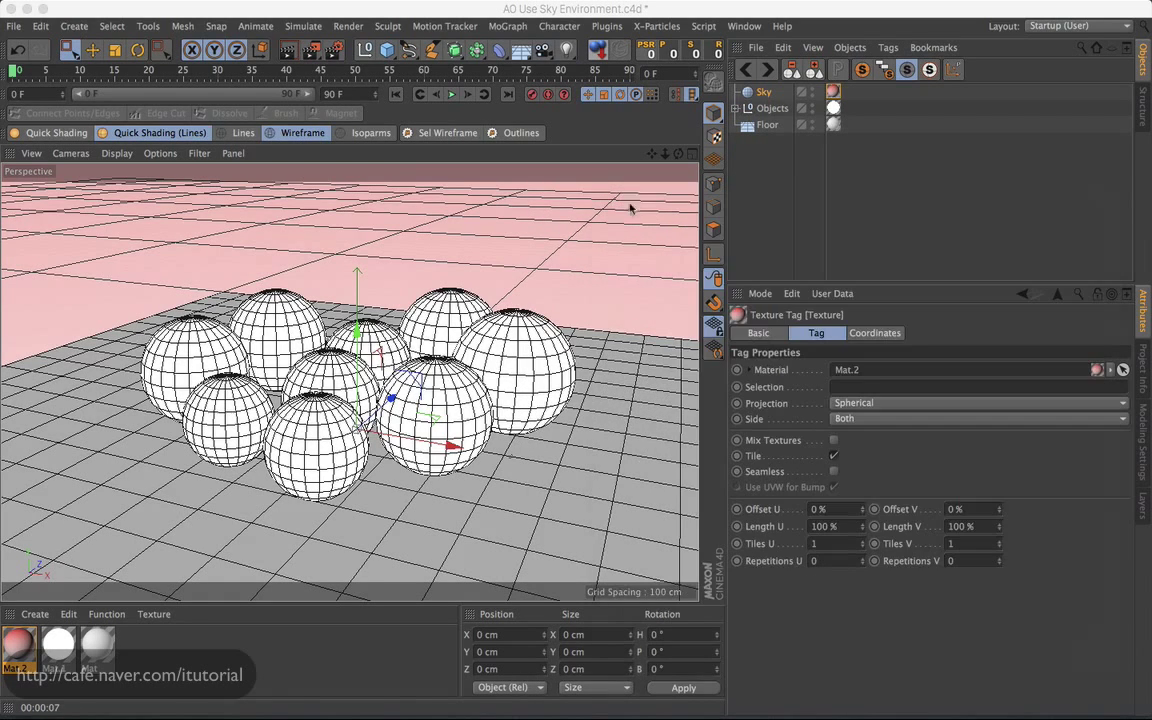
{"action": "left_click", "coordinate": [287, 50]}
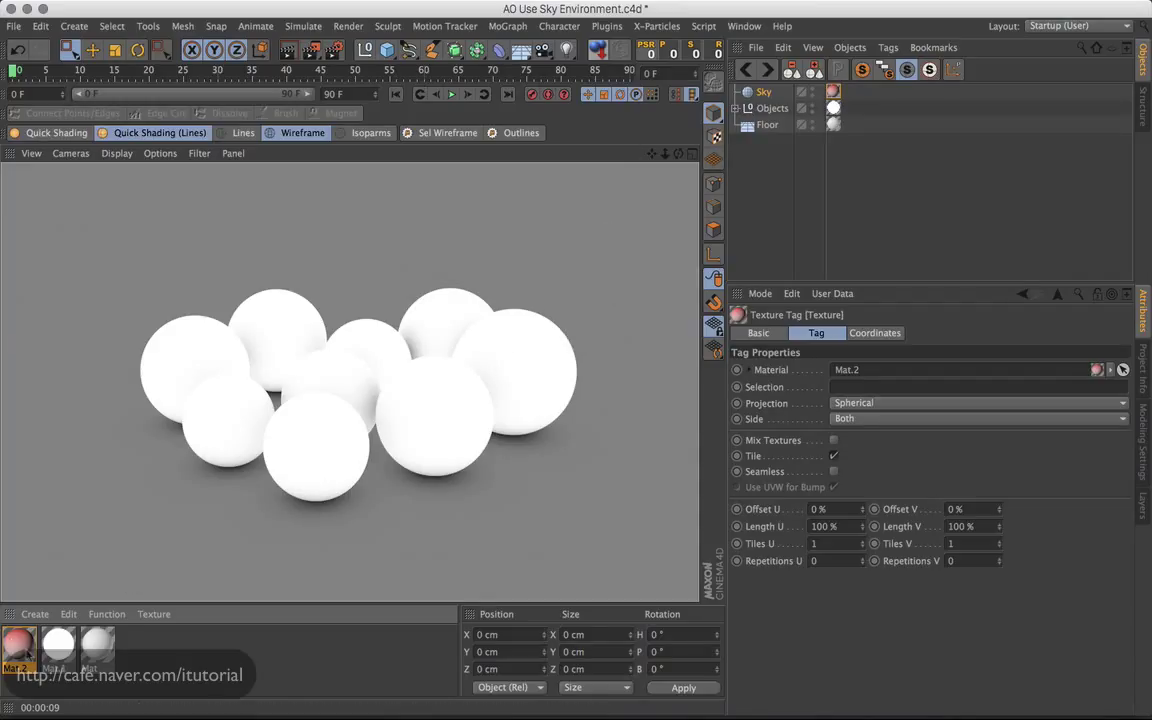
- Load the Ambient Occlusion shader as the Luminance texture of the spheres' material Mat.1
{"action": "double_click", "coordinate": [62, 648]}
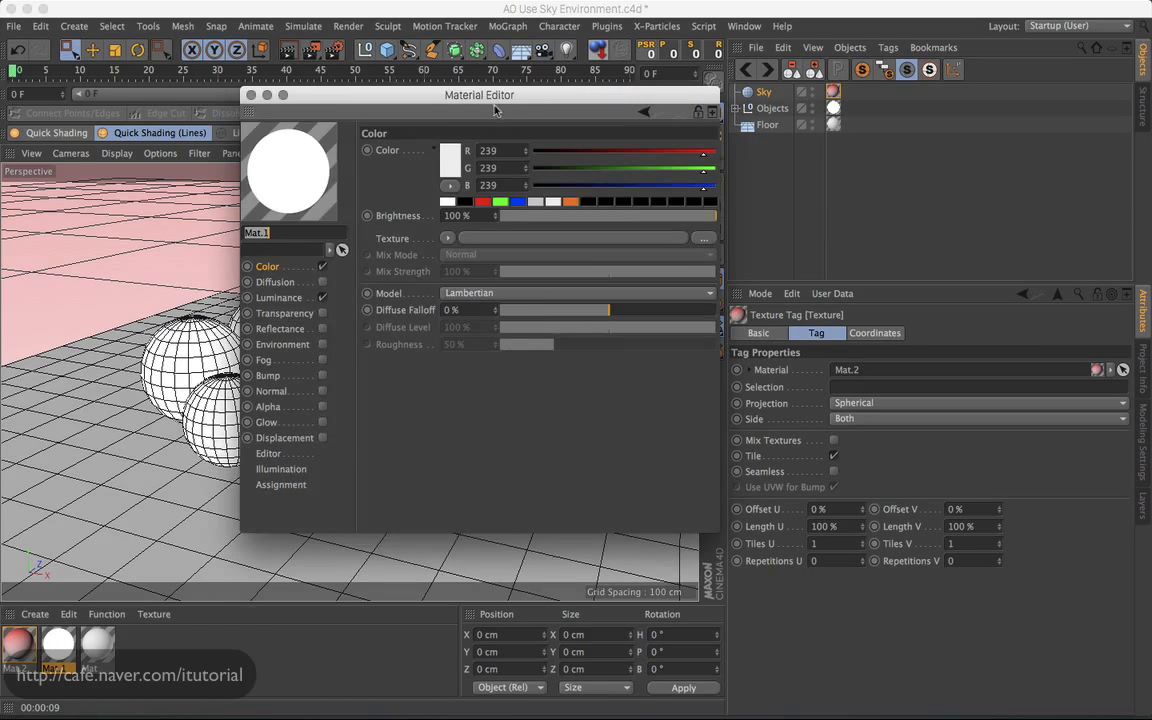
{"action": "left_click_drag", "start_coordinate": [494, 110], "coordinate": [800, 155]}
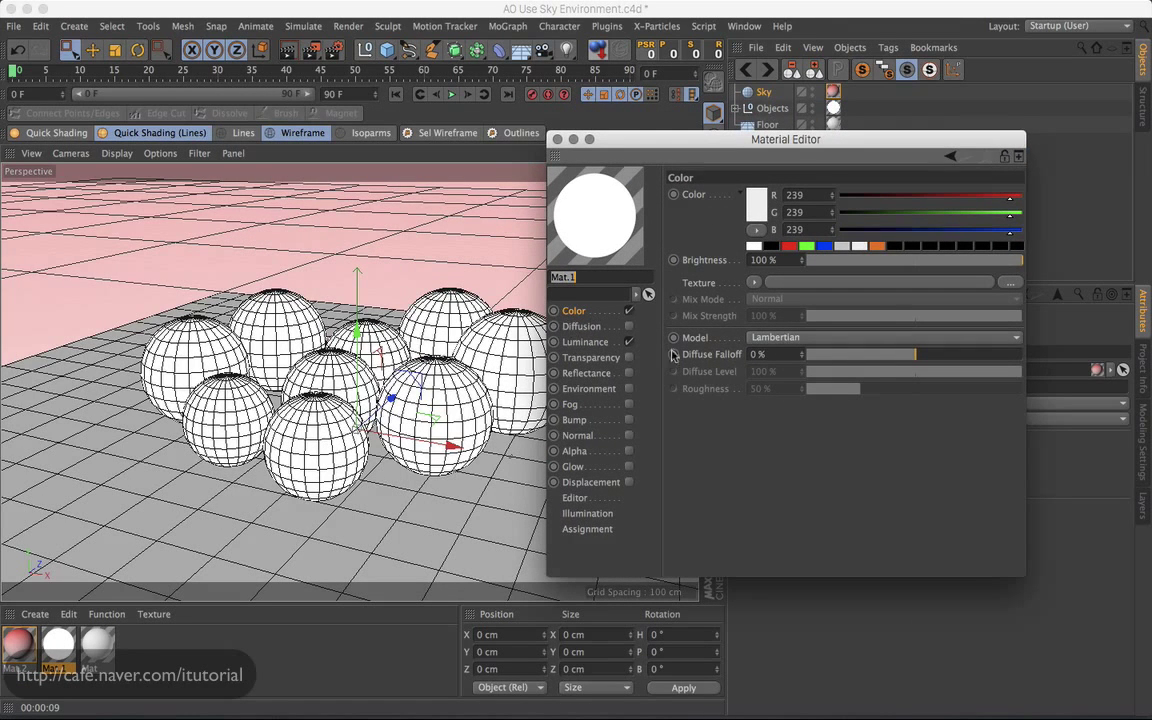
{"action": "left_click", "coordinate": [330, 50]}
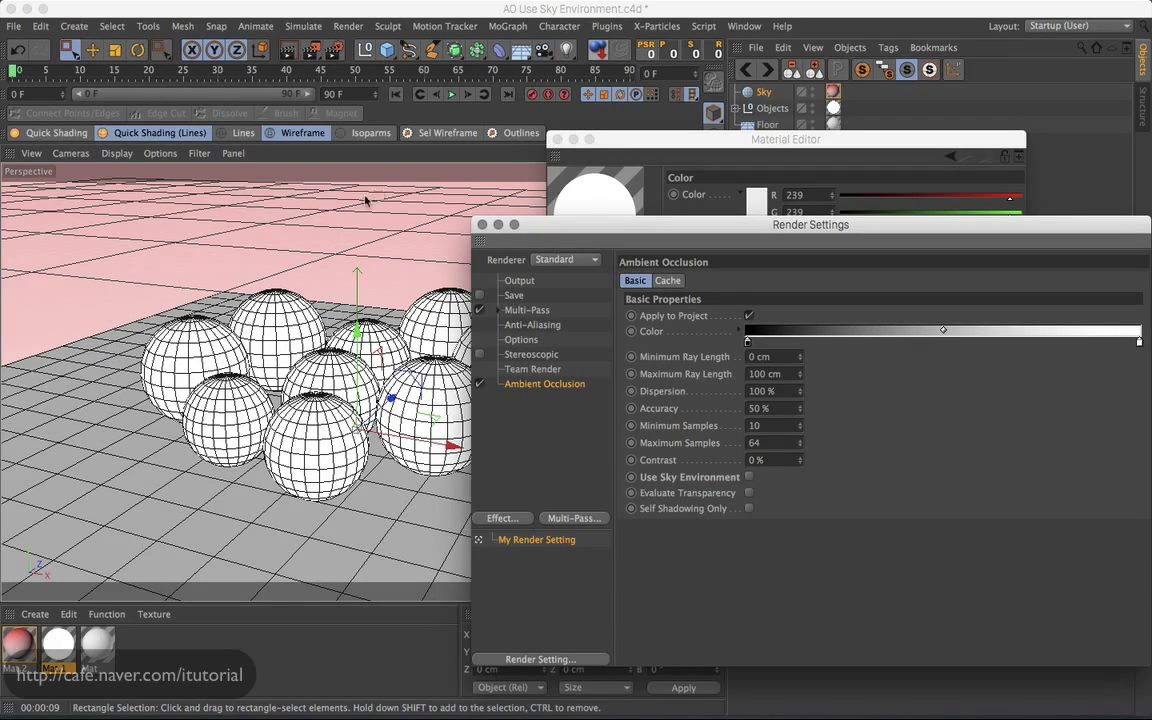
{"action": "left_click", "coordinate": [483, 225]}
{"action": "left_click_drag", "start_coordinate": [626, 138], "coordinate": [614, 134]}
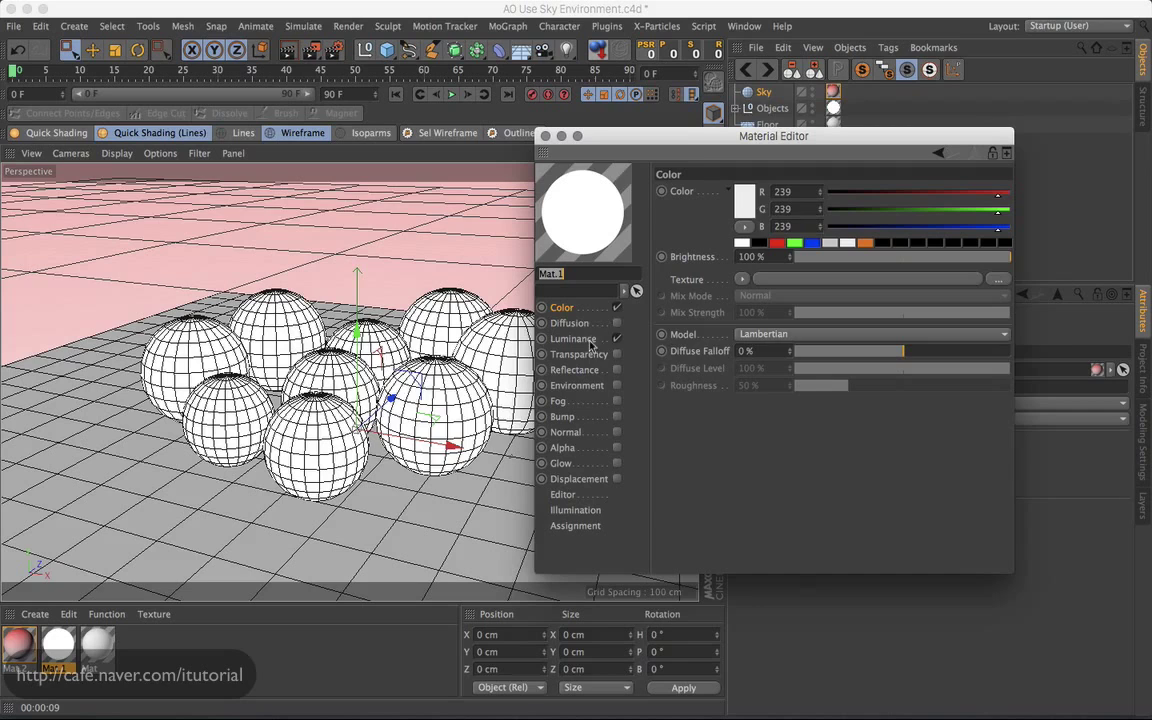
{"action": "left_click", "coordinate": [574, 339]}
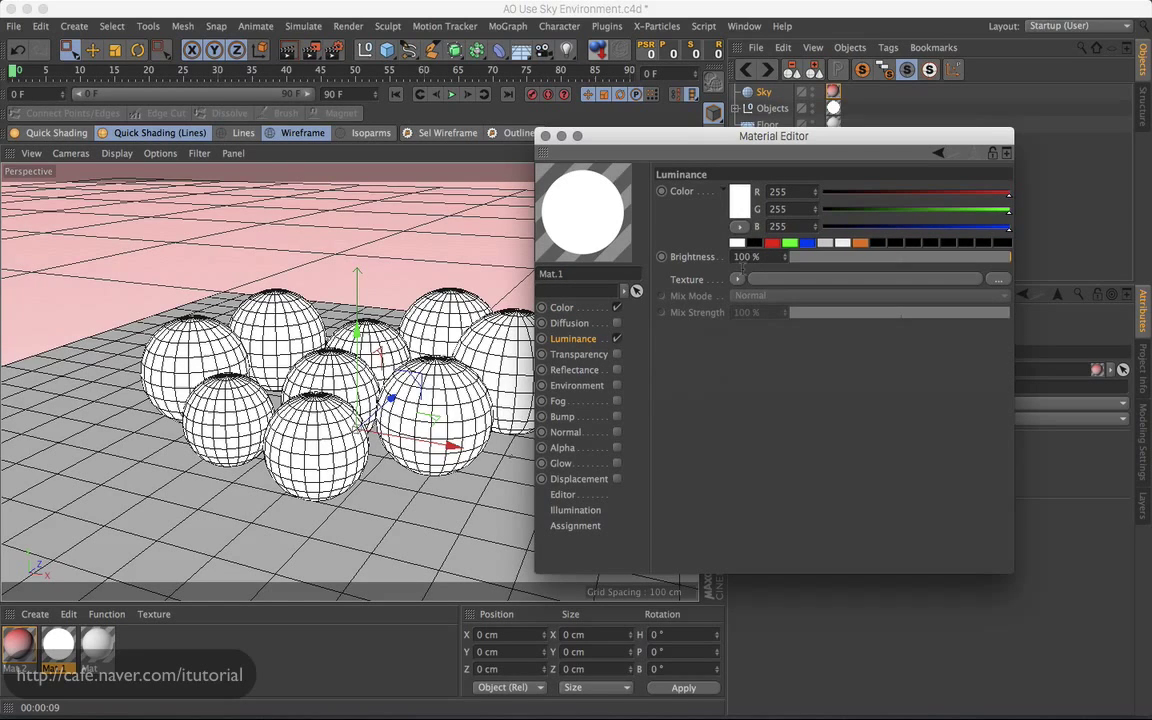
{"action": "left_click", "coordinate": [737, 282]}
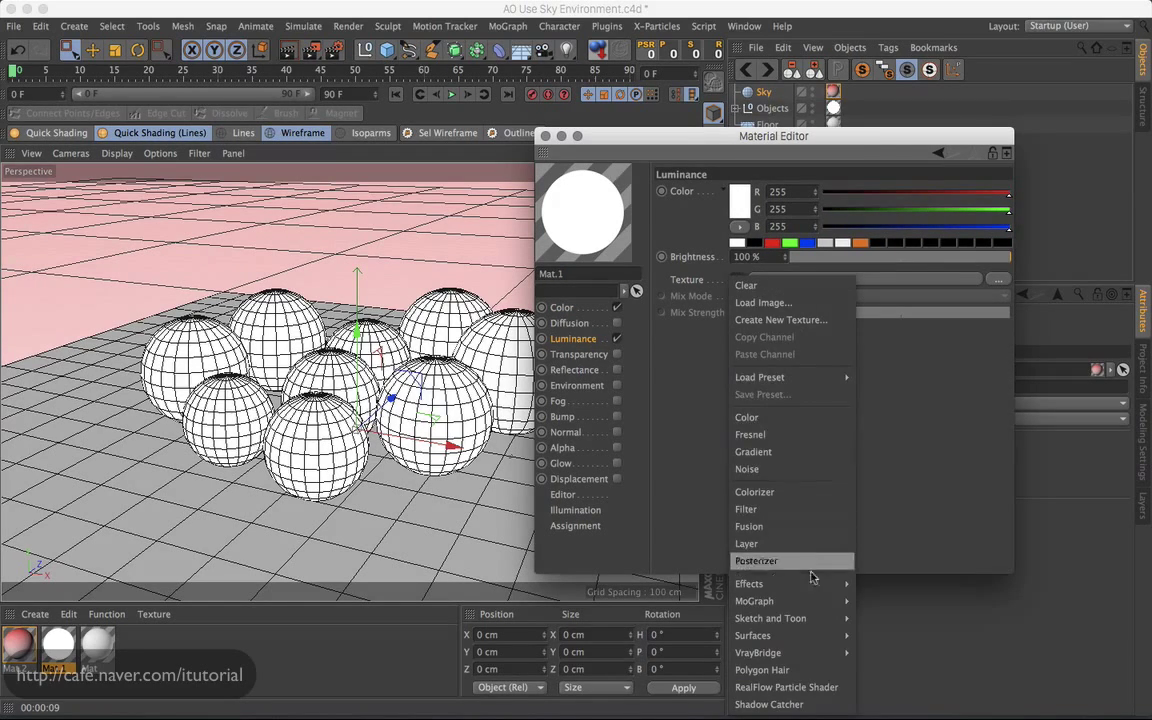
{"action": "mouse_move", "coordinate": [752, 584]}
{"action": "left_click", "coordinate": [905, 360]}
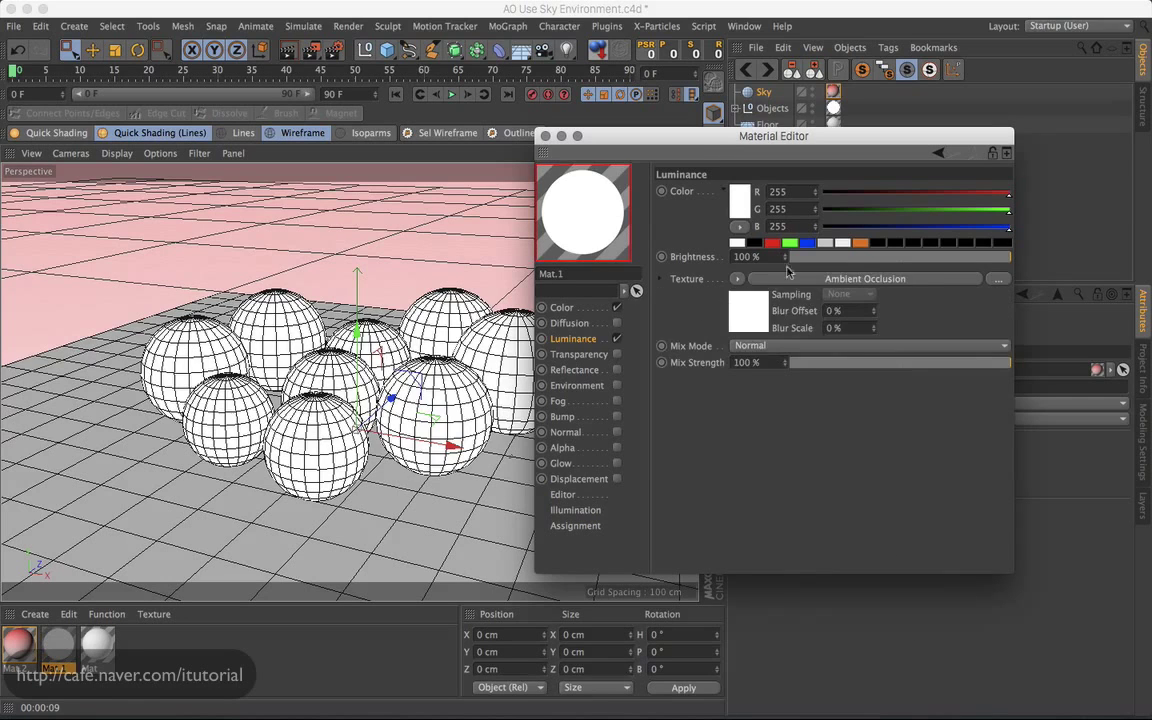
- Enable Use Sky Environment in Mat.1's Ambient Occlusion shader and test-render the view
{"action": "left_click", "coordinate": [800, 283]}
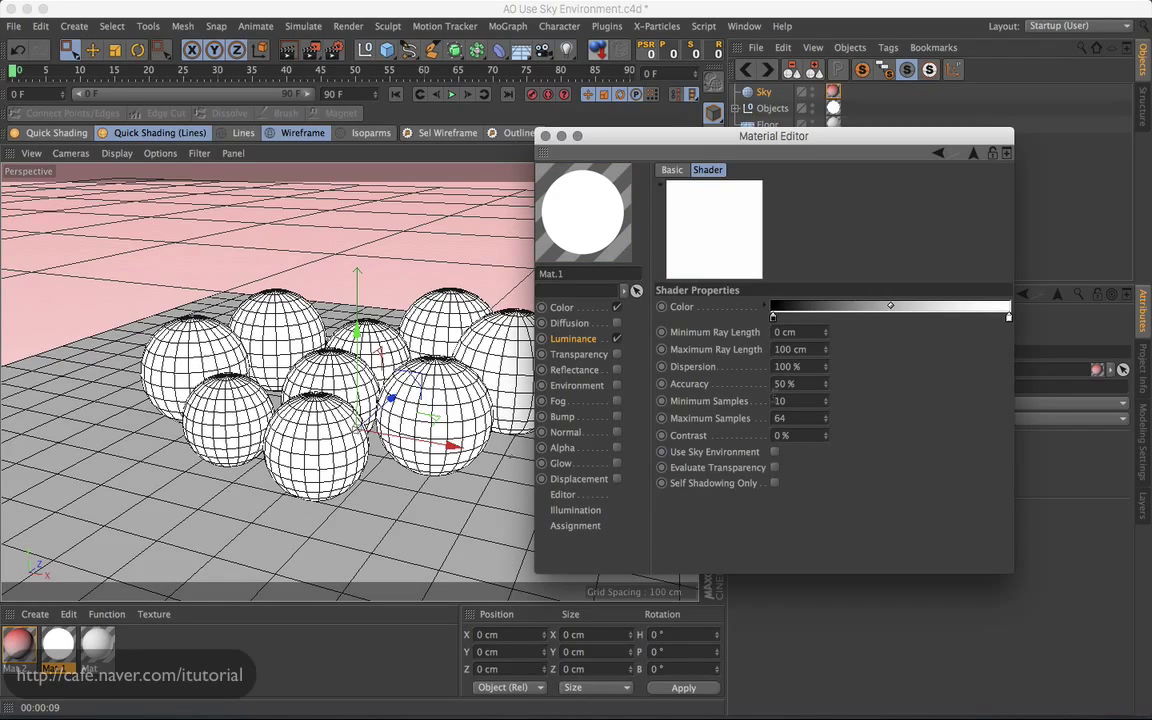
{"action": "left_click", "coordinate": [774, 452]}
{"action": "left_click_drag", "start_coordinate": [700, 147], "coordinate": [791, 307]}
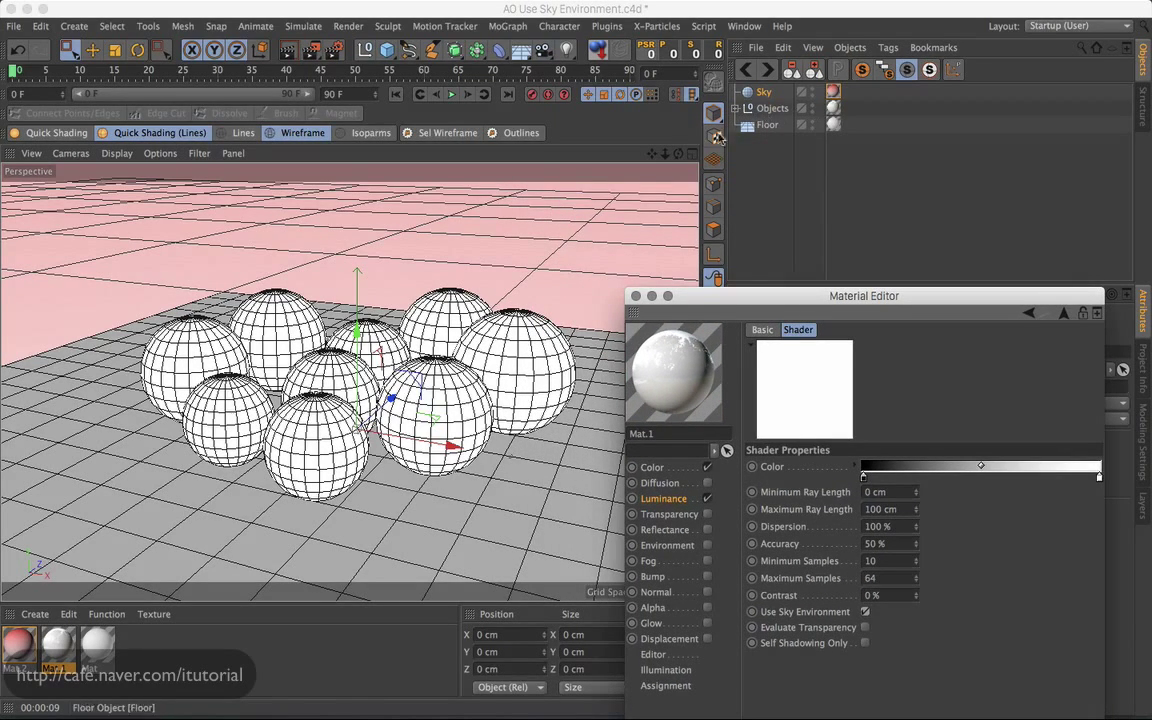
{"action": "left_click", "coordinate": [284, 50]}
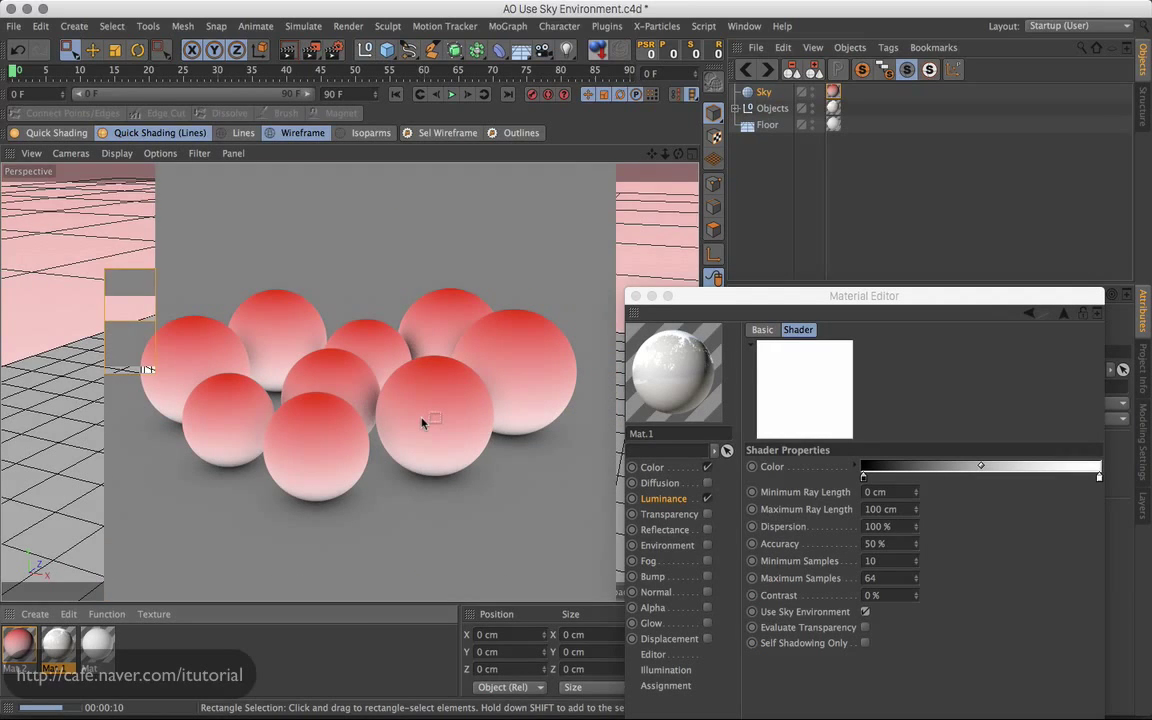
{"action": "left_click_drag", "start_coordinate": [802, 298], "coordinate": [790, 172]}
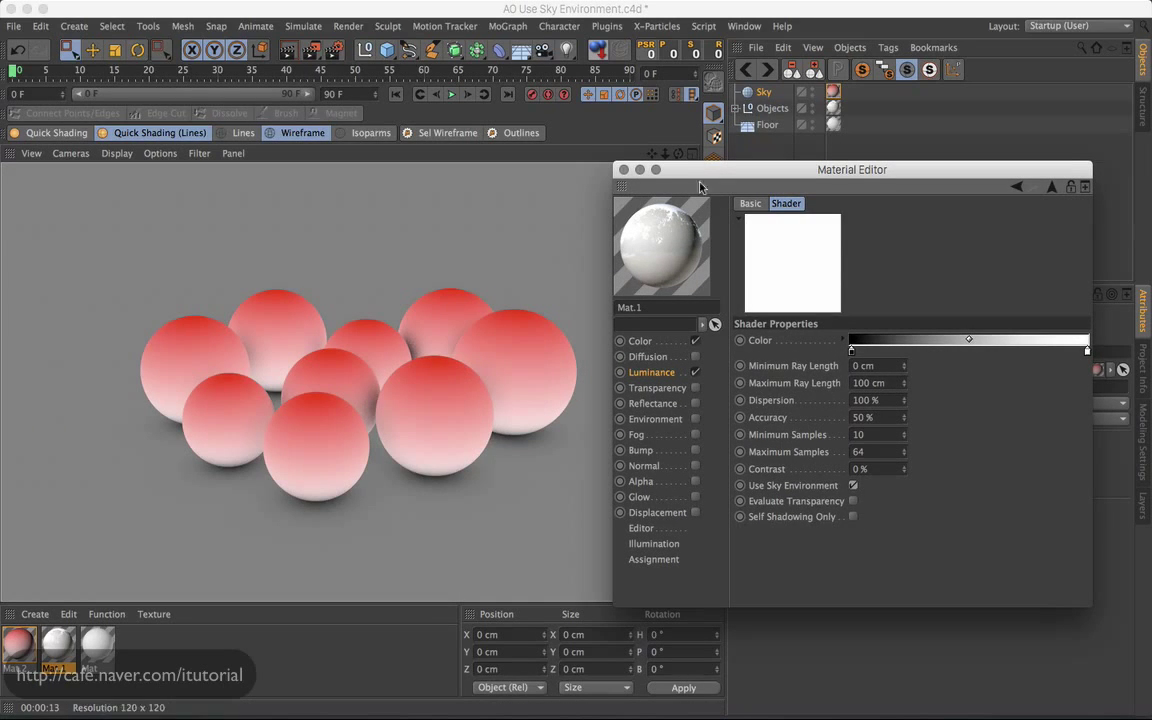
- Set the gradient type of the sky material Mat.2 to 2D - U and test-render the view
{"action": "left_click", "coordinate": [20, 644]}
{"action": "left_click", "coordinate": [678, 344]}
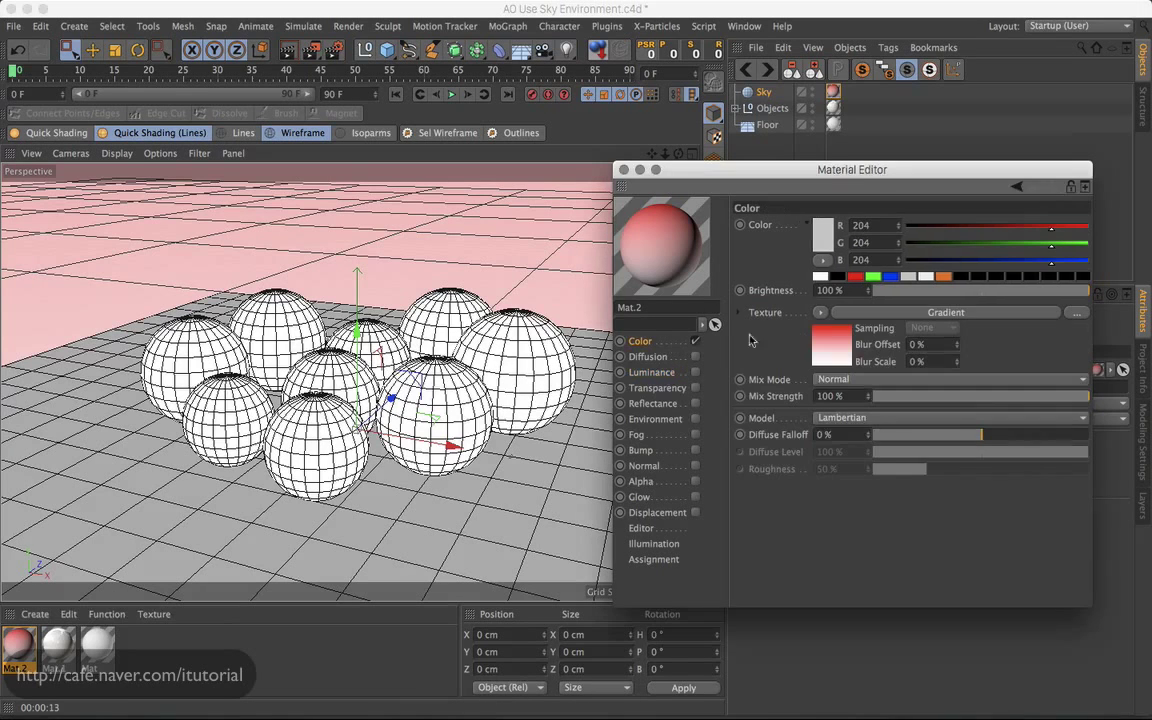
{"action": "left_click_drag", "start_coordinate": [851, 172], "coordinate": [799, 151]}
{"action": "left_click", "coordinate": [829, 292]}
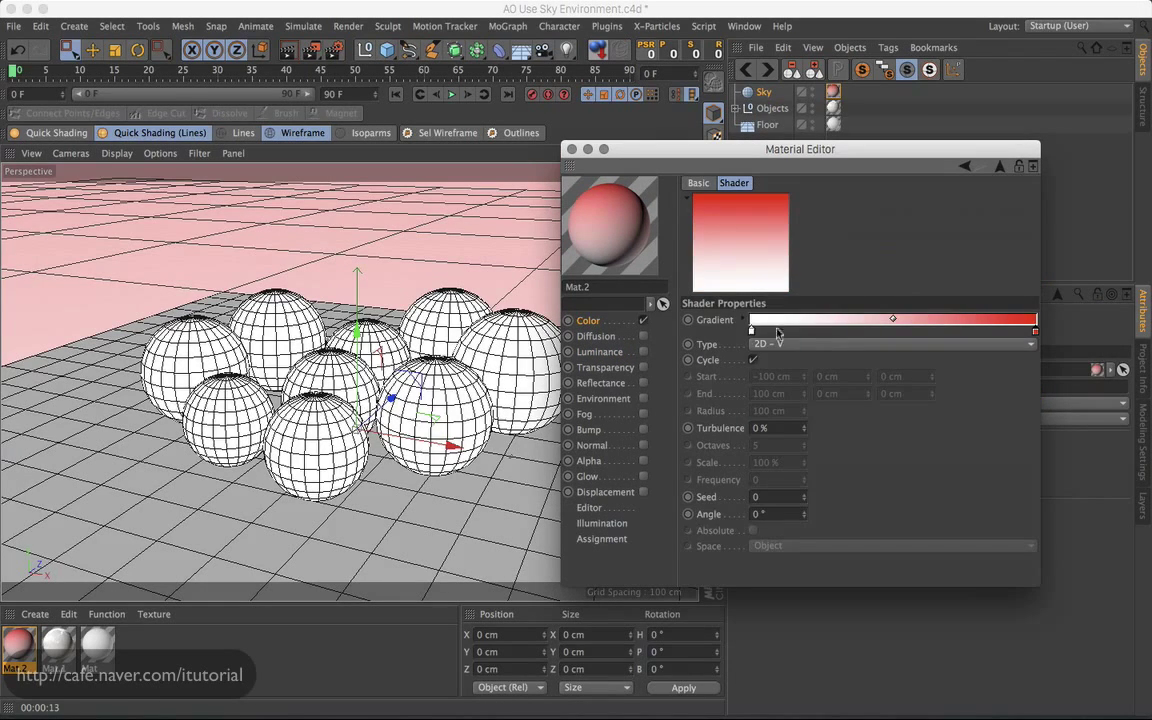
{"action": "left_click", "coordinate": [805, 345]}
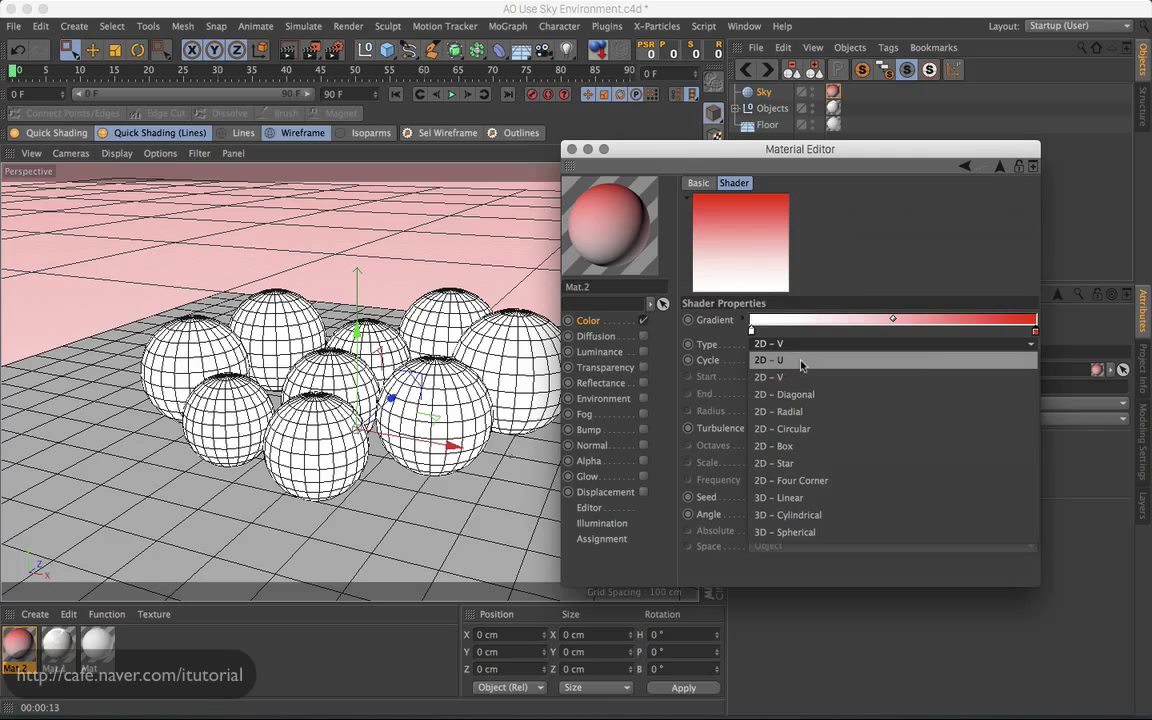
{"action": "left_click", "coordinate": [790, 360]}
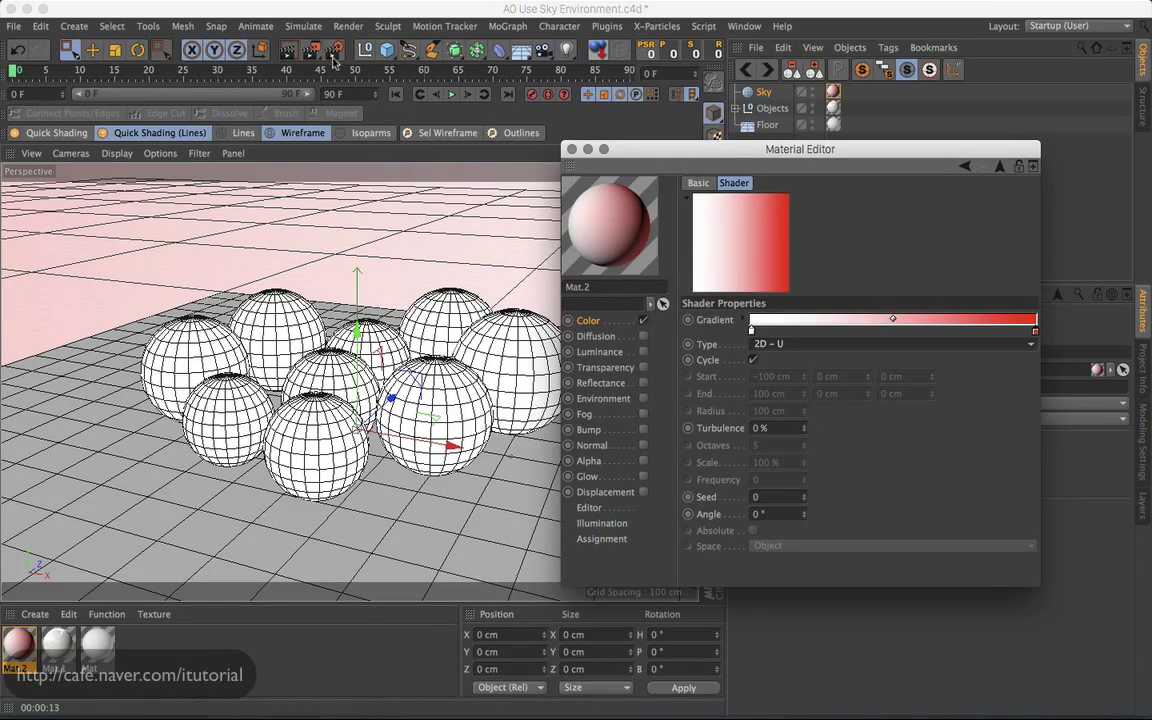
{"action": "left_click", "coordinate": [288, 50]}
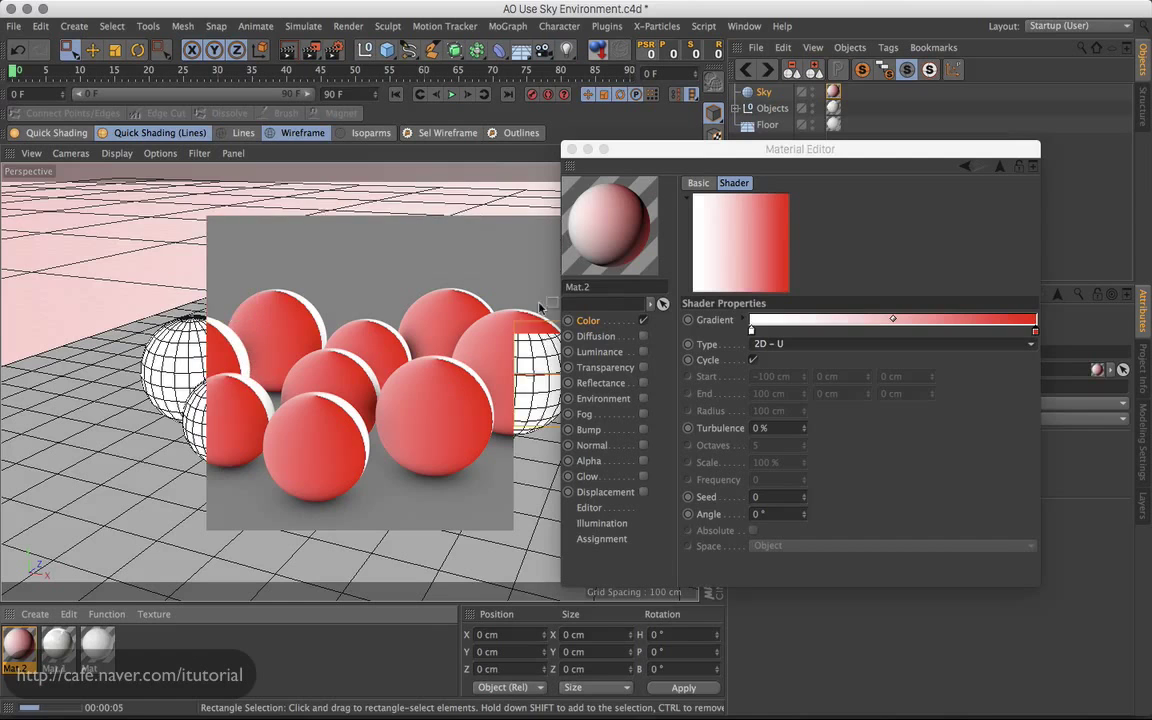
- Set Mat.2's gradient type back to 2D - V and close the material editor
{"action": "left_click", "coordinate": [796, 343]}
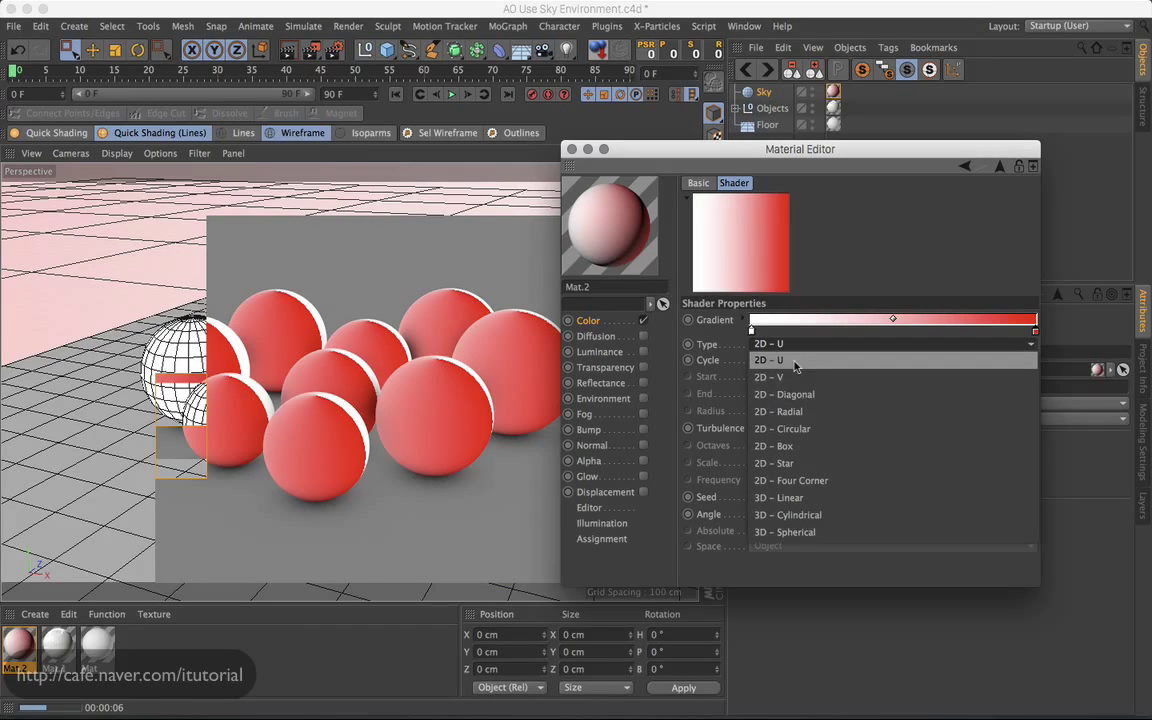
{"action": "left_click", "coordinate": [772, 377]}
{"action": "left_click_drag", "start_coordinate": [621, 162], "coordinate": [730, 205]}
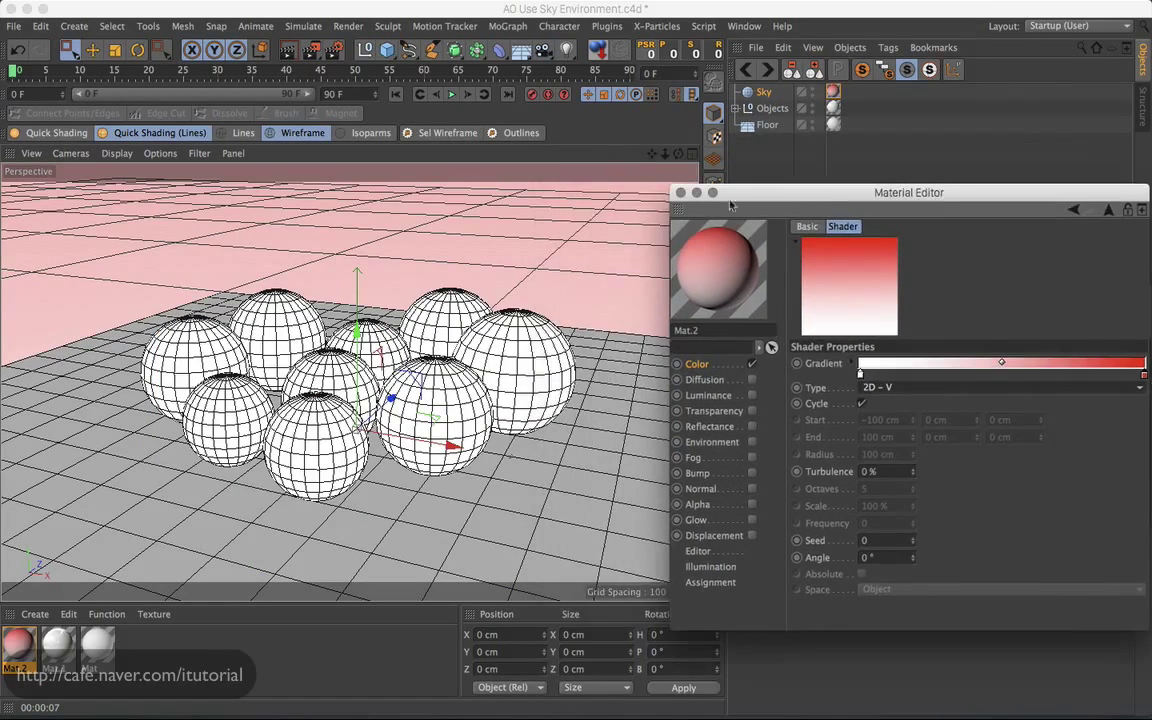
{"action": "left_click", "coordinate": [680, 193]}
- Rotate the Sky object to a pitch of about -126° and test-render the view
{"action": "left_click", "coordinate": [764, 91]}
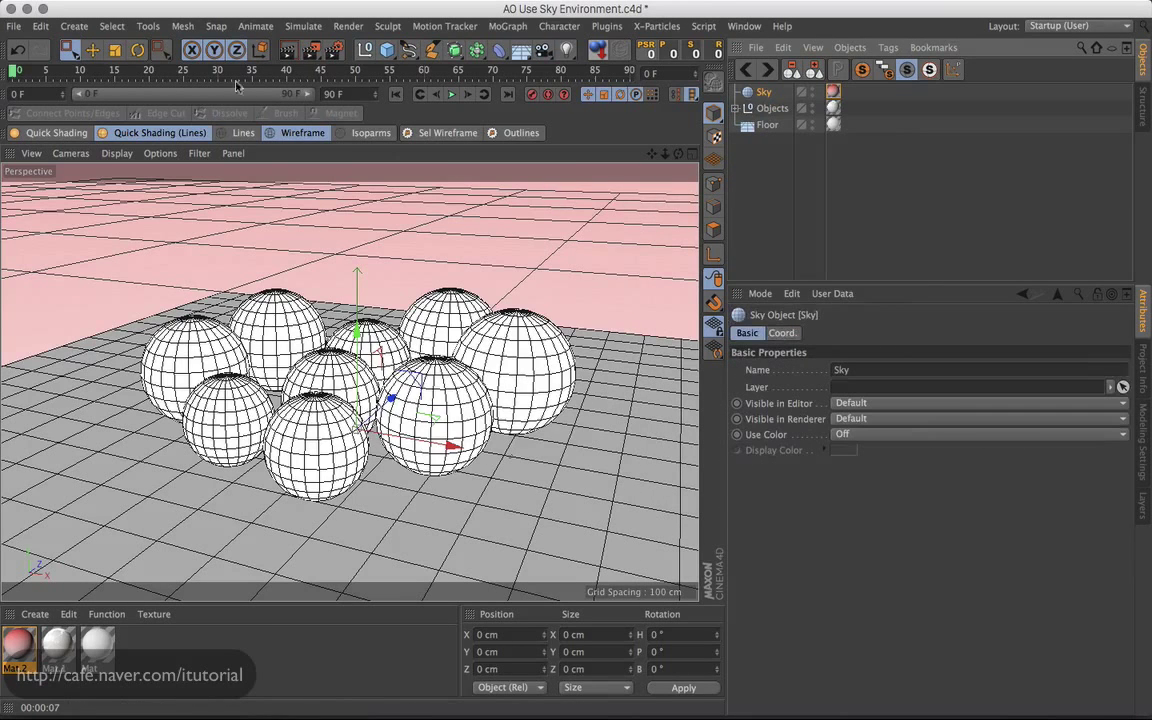
{"action": "left_click", "coordinate": [138, 50]}
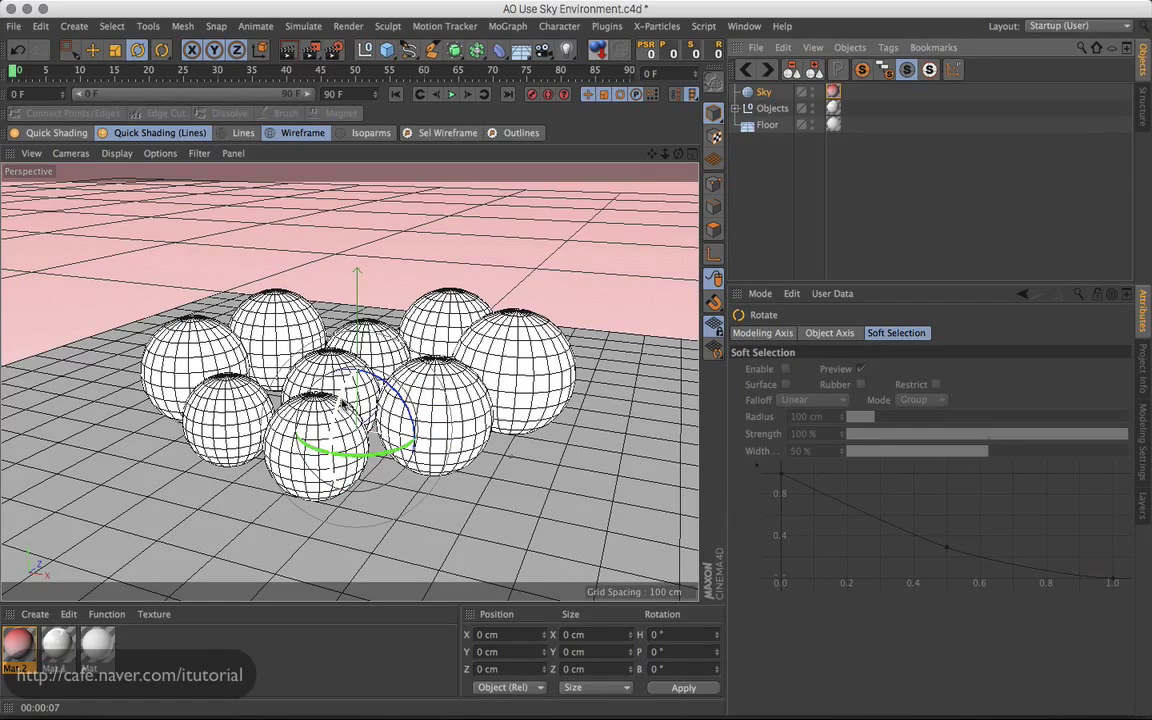
{"action": "left_click_drag", "start_coordinate": [310, 366], "coordinate": [472, 311]}
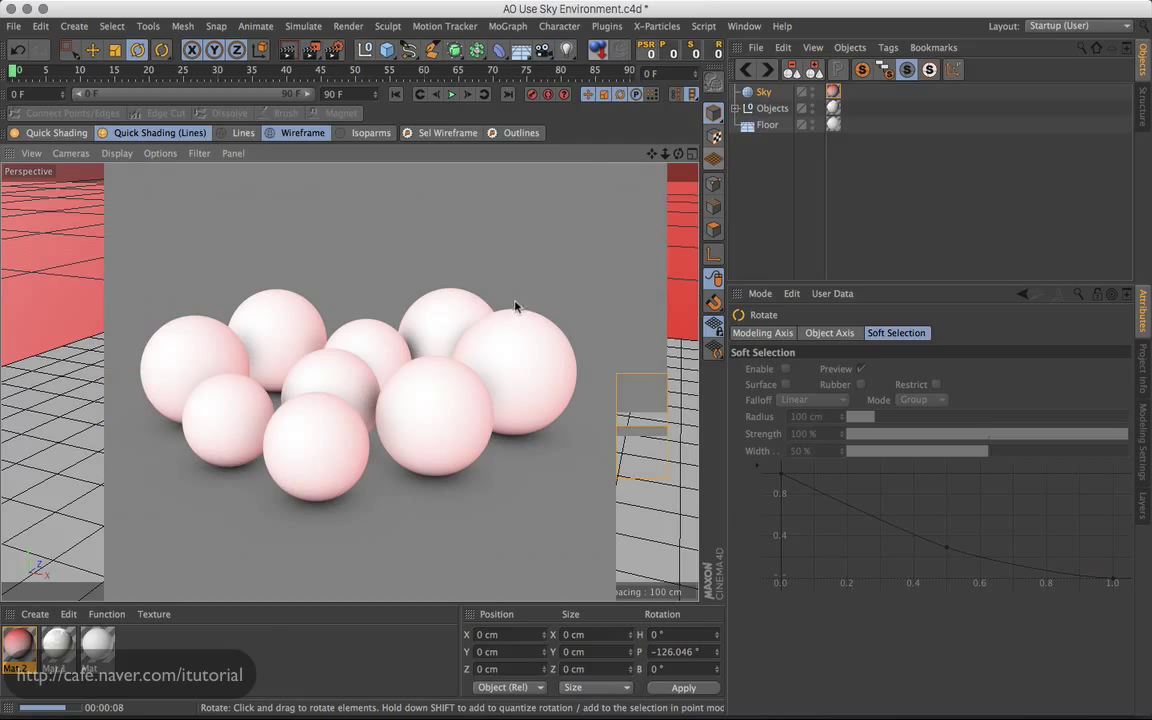
- Compare the Use Sky Environment option in the Ambient Occlusion render settings with the one in Mat.1's Luminance shader
{"action": "left_click", "coordinate": [335, 51]}
{"action": "left_click_drag", "start_coordinate": [710, 233], "coordinate": [650, 185]}
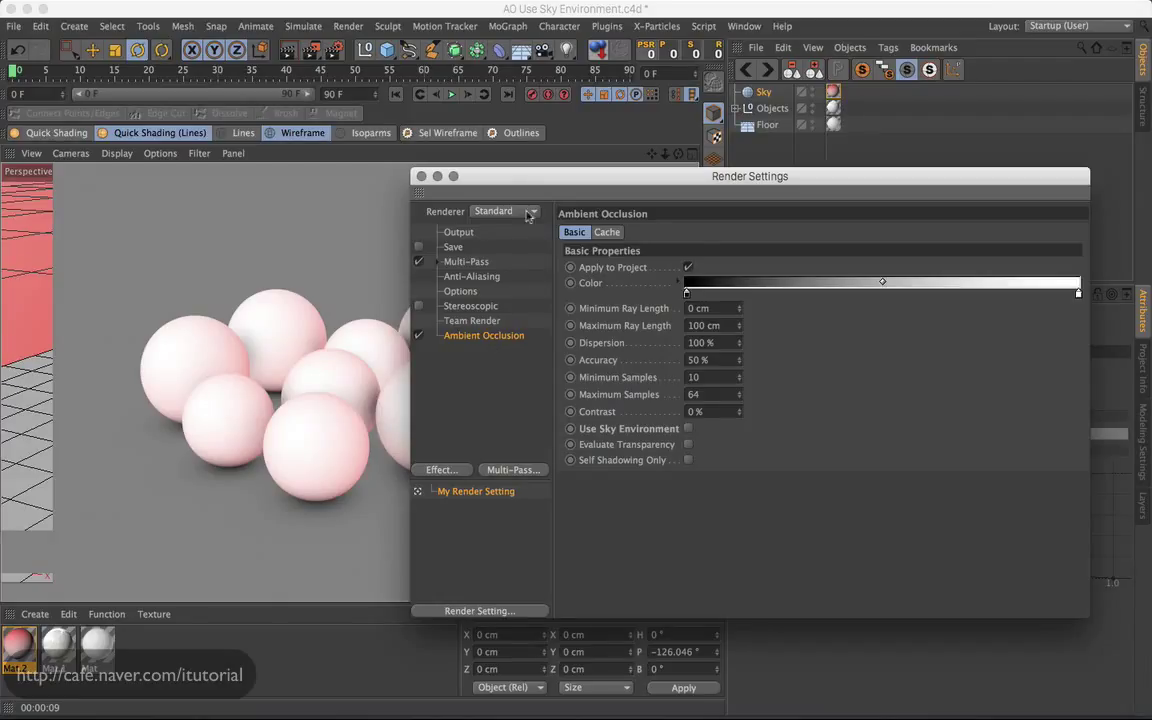
{"action": "left_click_drag", "start_coordinate": [479, 196], "coordinate": [507, 198]}
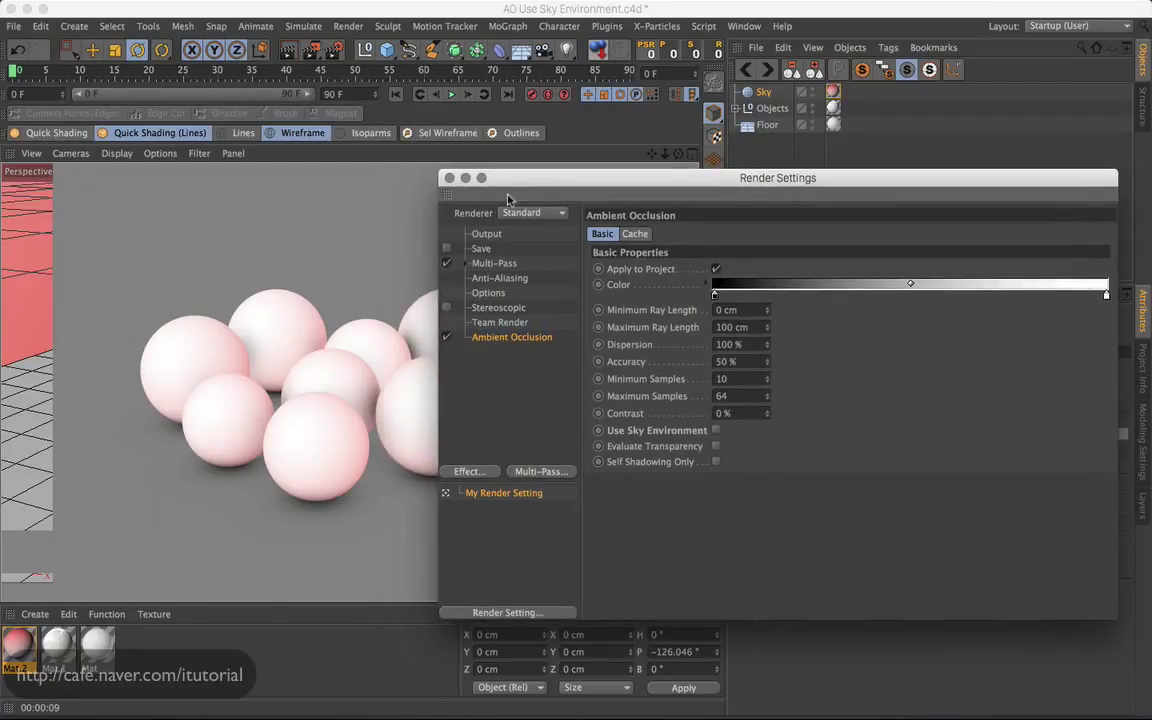
{"action": "left_click", "coordinate": [450, 178]}
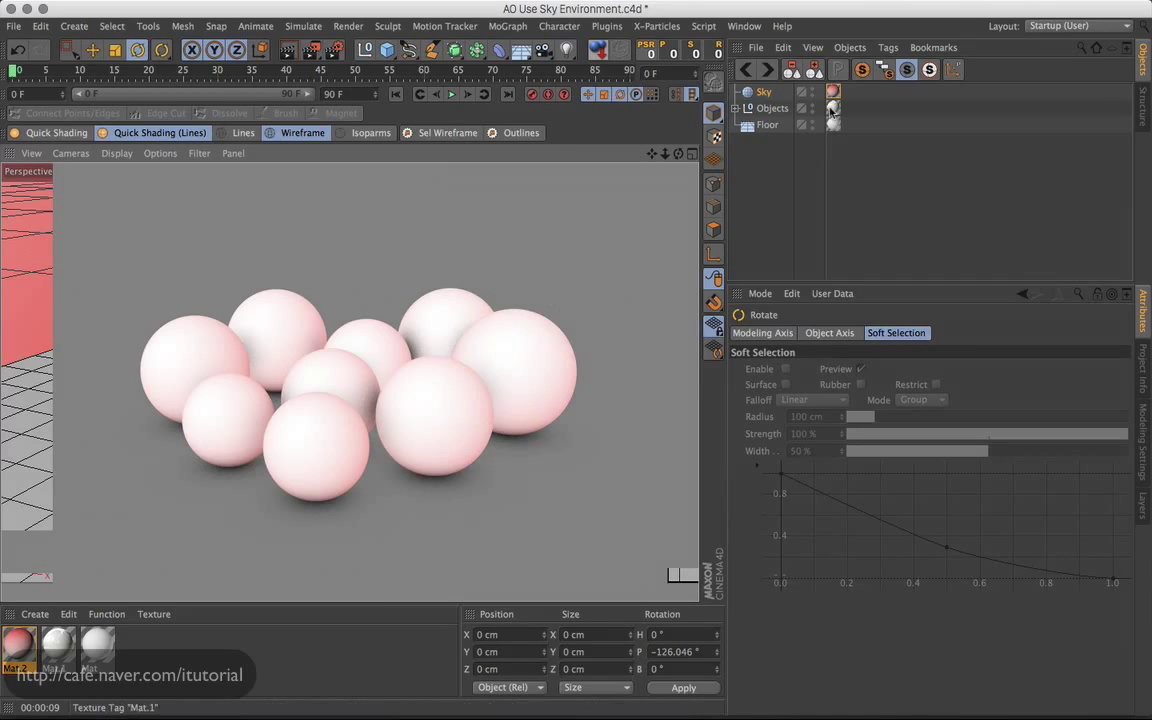
{"action": "double_click", "coordinate": [58, 650]}
{"action": "left_click_drag", "start_coordinate": [469, 98], "coordinate": [569, 117]}
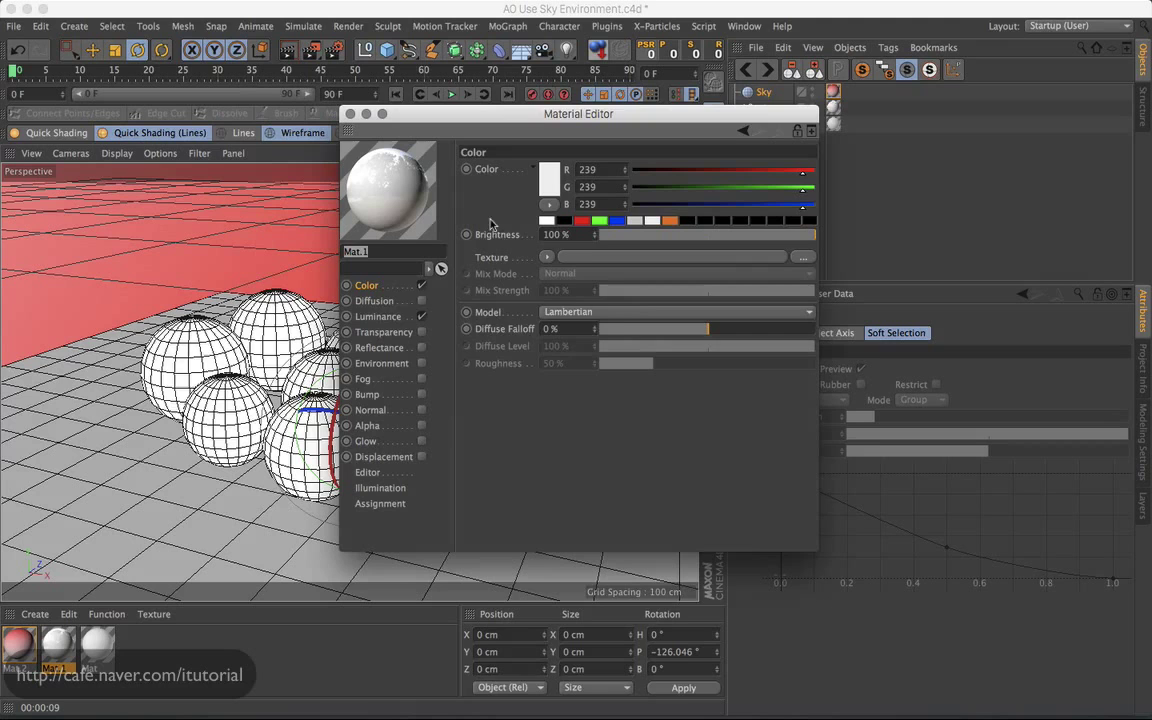
{"action": "left_click", "coordinate": [390, 317]}
{"action": "left_click", "coordinate": [545, 268]}
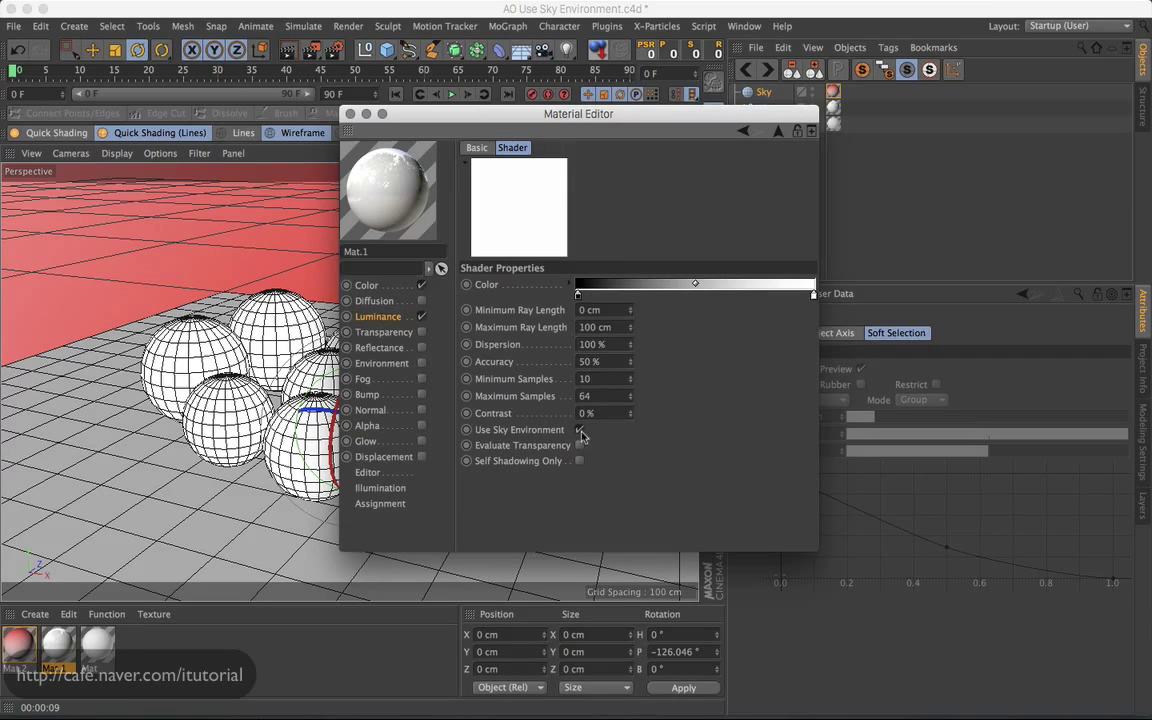
{"action": "left_click_drag", "start_coordinate": [608, 118], "coordinate": [750, 210]}
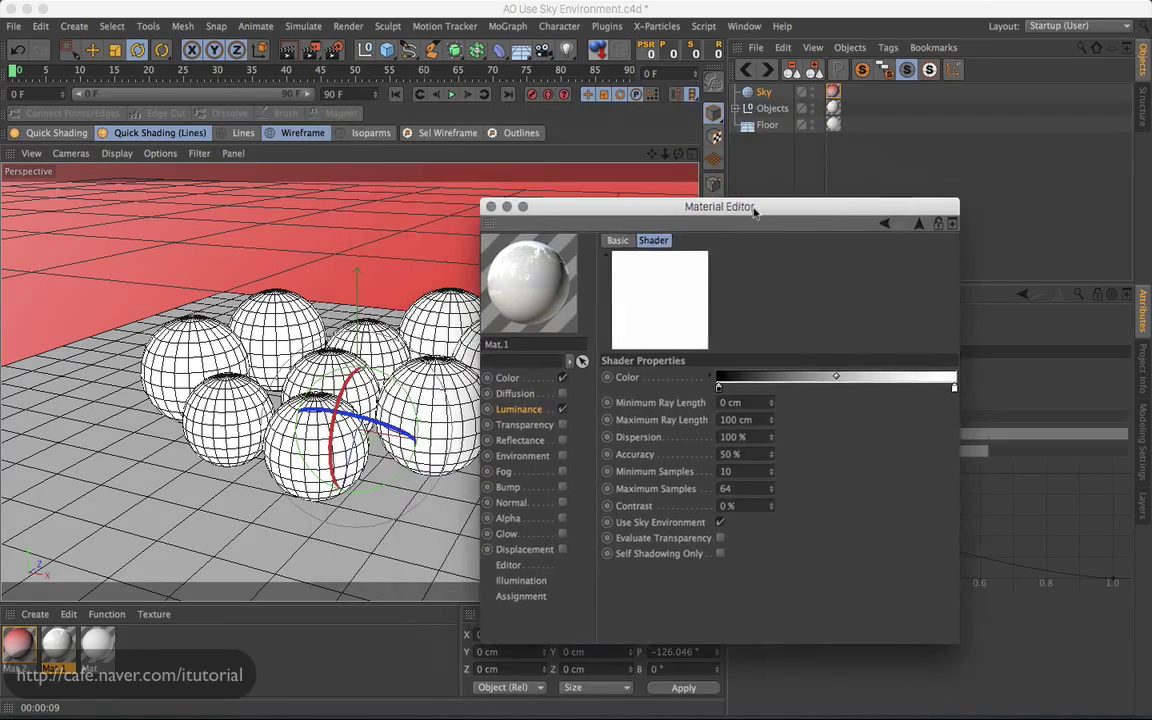
- Close the material editor, expand the Objects group and reset the Sky object's rotation to 0°
{"action": "left_click_drag", "start_coordinate": [644, 213], "coordinate": [696, 234]}
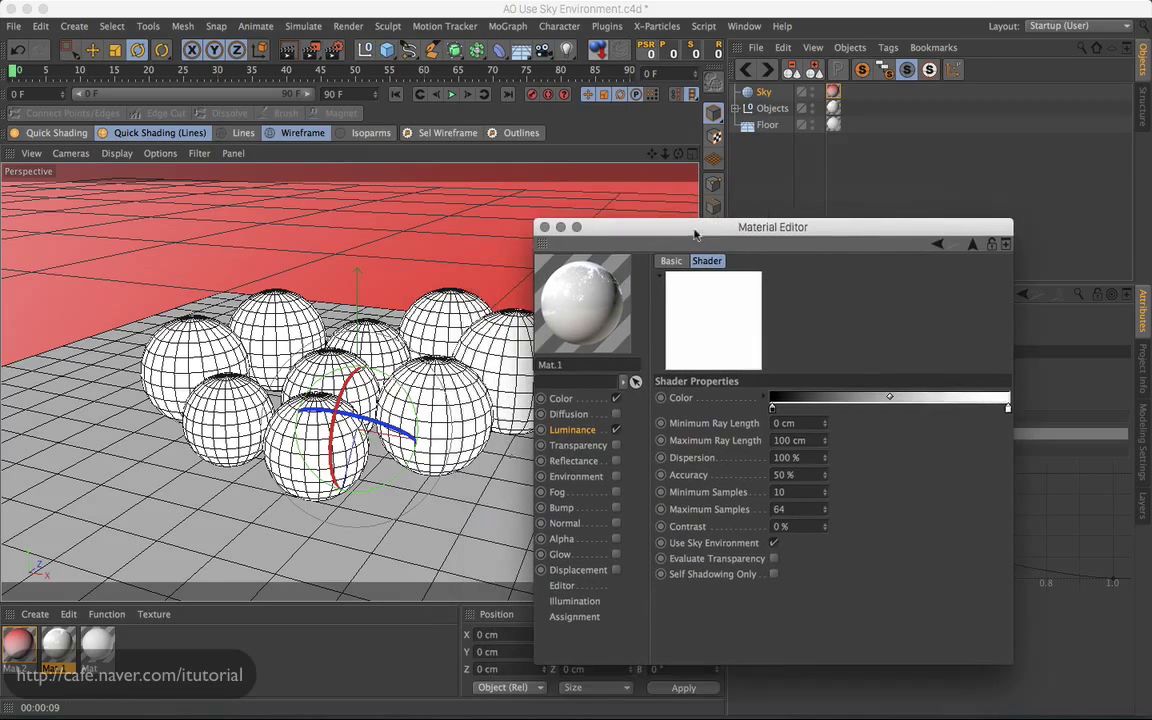
{"action": "left_click", "coordinate": [544, 227]}
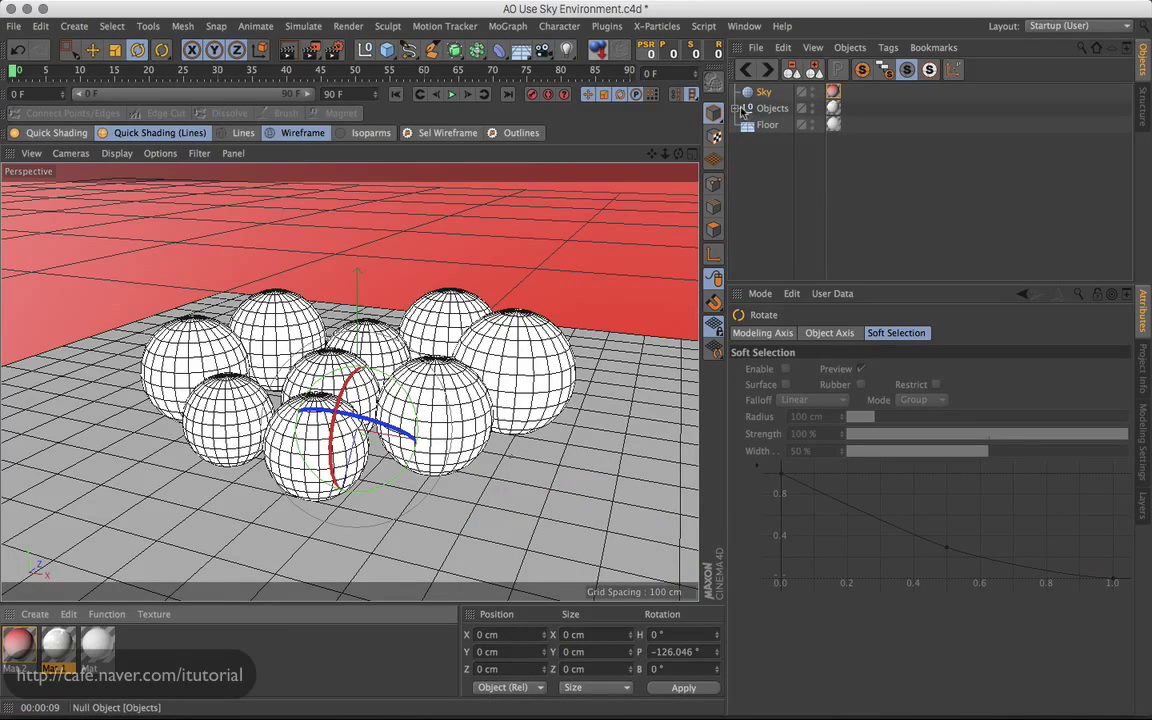
{"action": "left_click", "coordinate": [737, 108]}
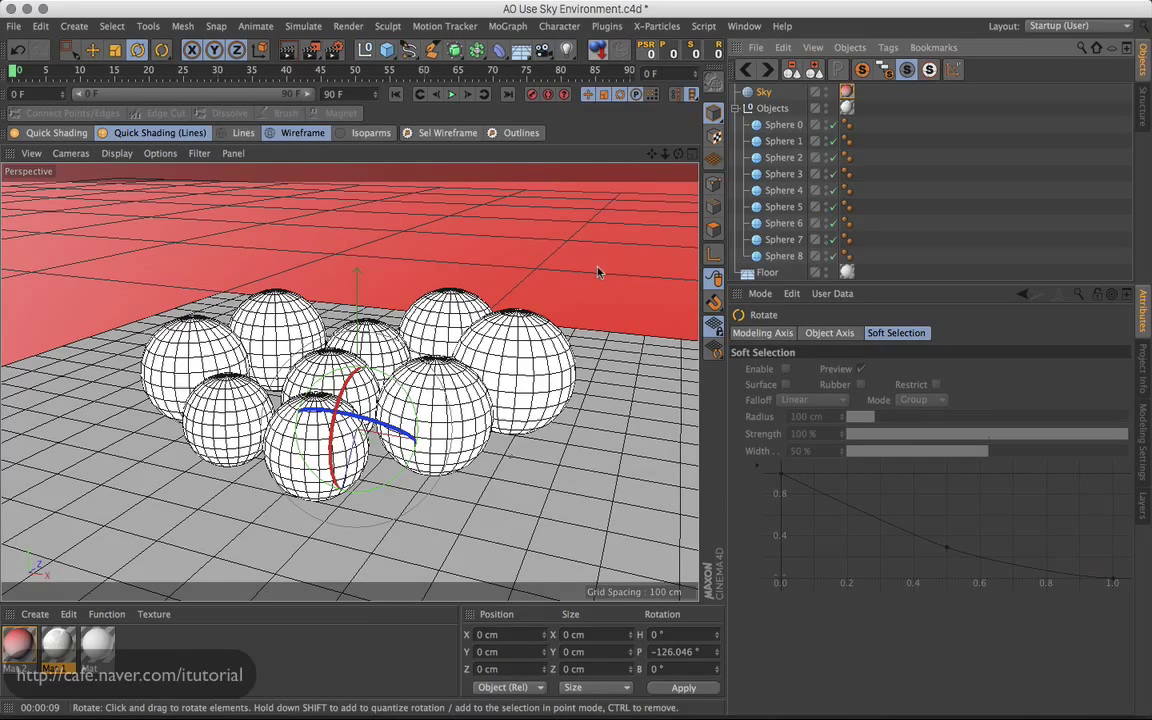
{"action": "left_click", "coordinate": [766, 92]}
{"action": "left_click", "coordinate": [782, 334]}
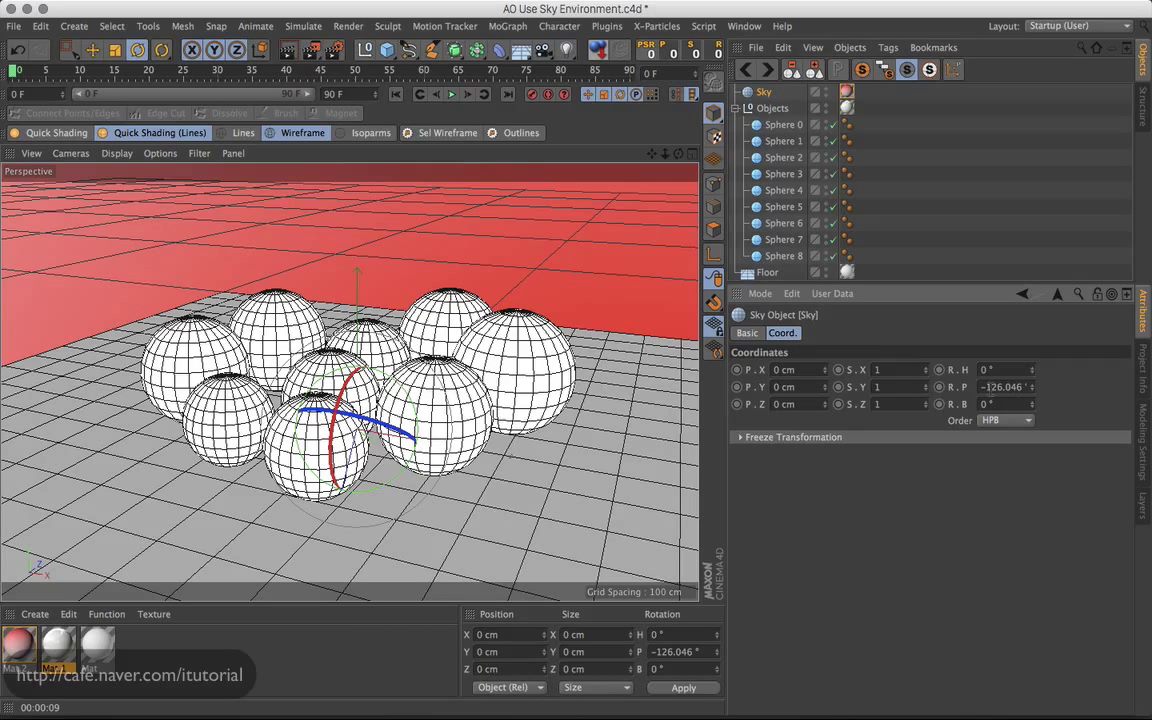
{"action": "left_click", "coordinate": [647, 51]}
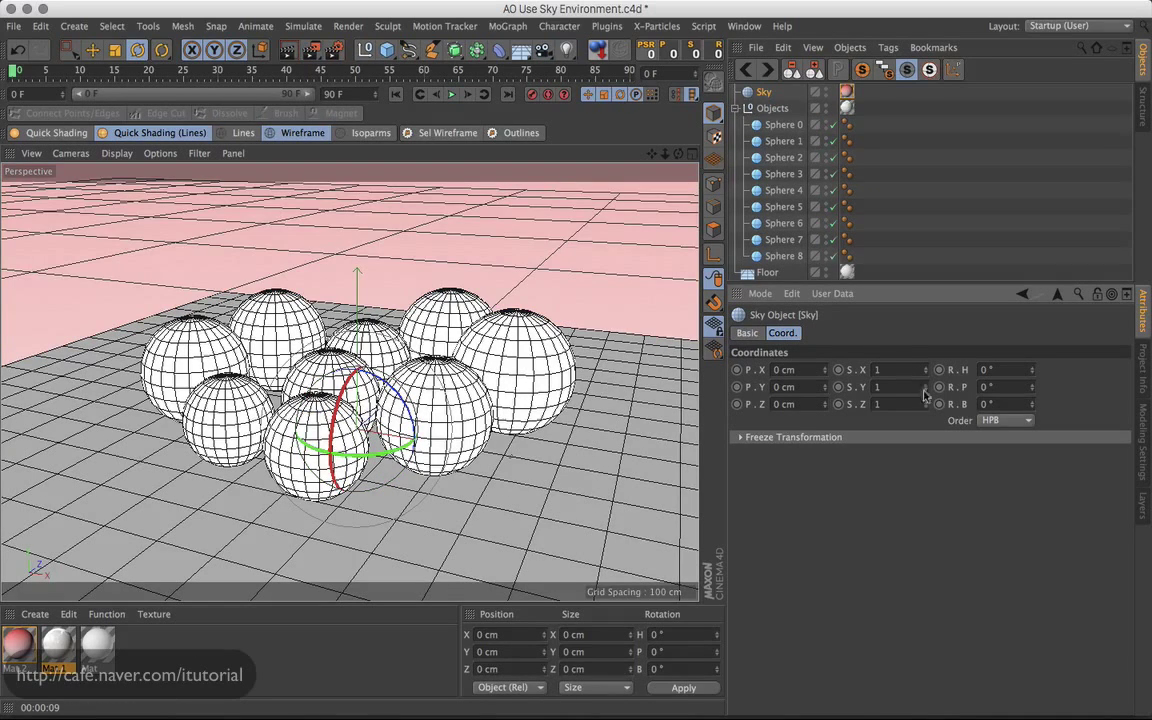
- Move the Mat.1 texture tag from the Objects group to Sphere 0, Sphere 3 and Sphere 6
{"action": "left_click", "coordinate": [847, 108]}
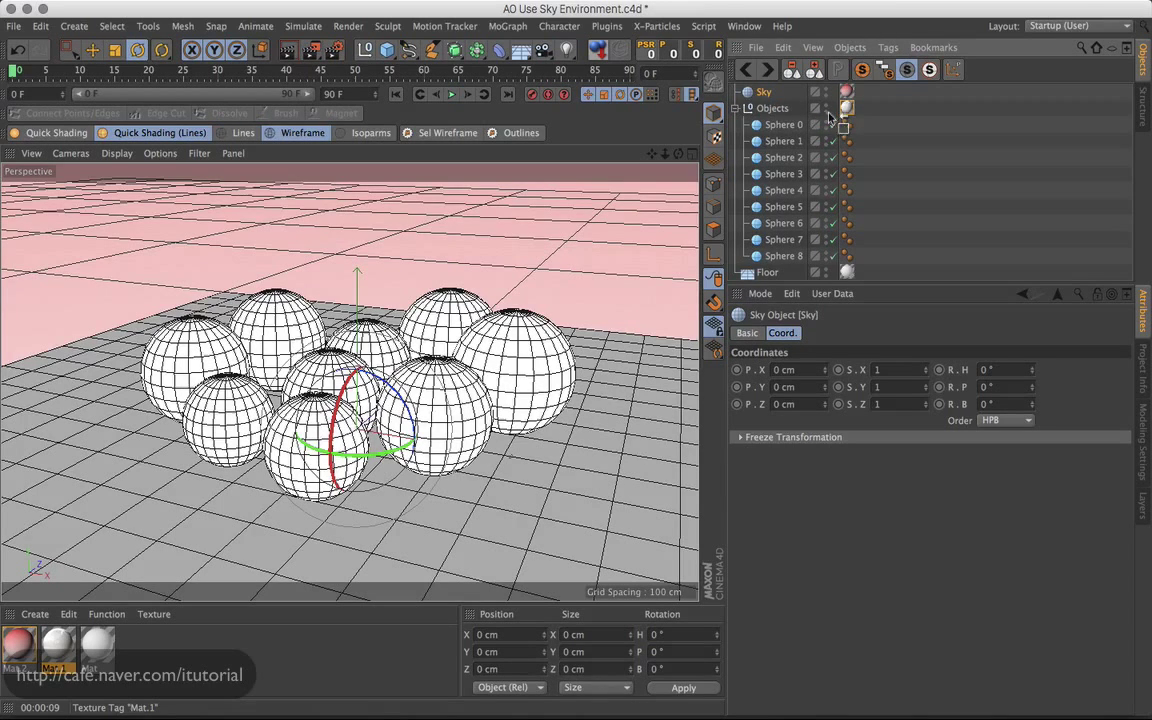
{"action": "mouse_move", "coordinate": [829, 118]}
{"action": "left_mouse_down"}
{"action": "mouse_move", "coordinate": [840, 125]}
{"action": "mouse_move", "coordinate": [845, 223]}
{"action": "left_mouse_up"}
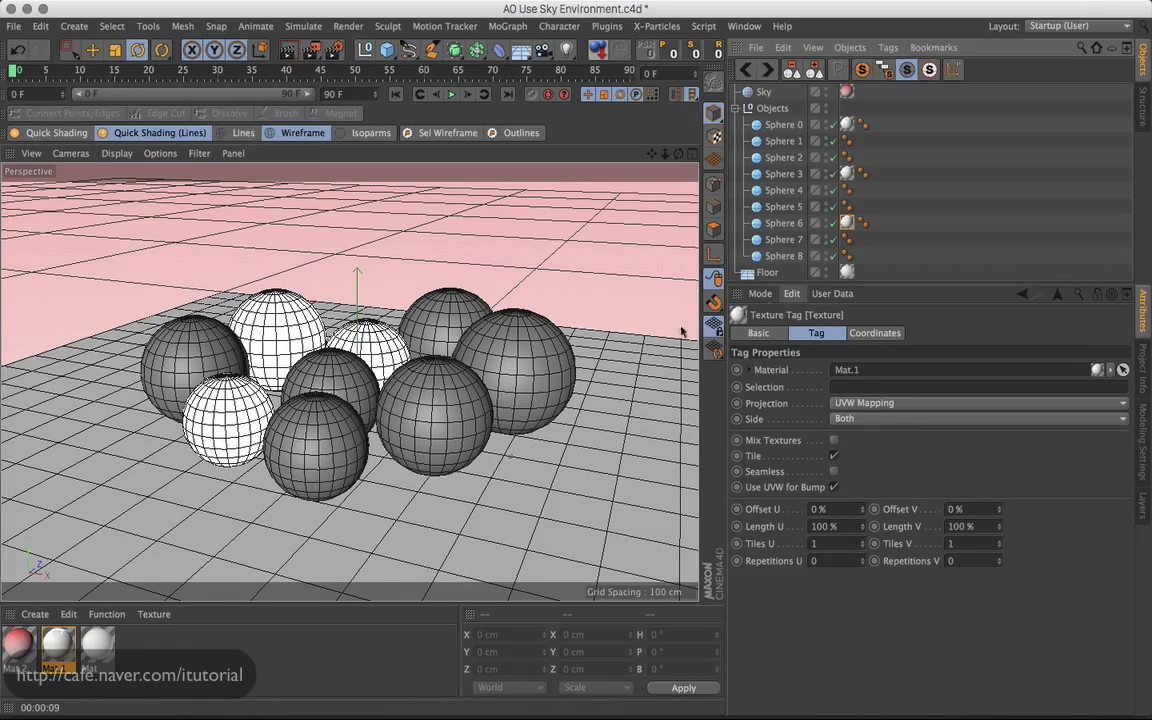
- Create a new material with Reflectance disabled and its color set to RGB 239, 239, 239
{"action": "double_click", "coordinate": [138, 650]}
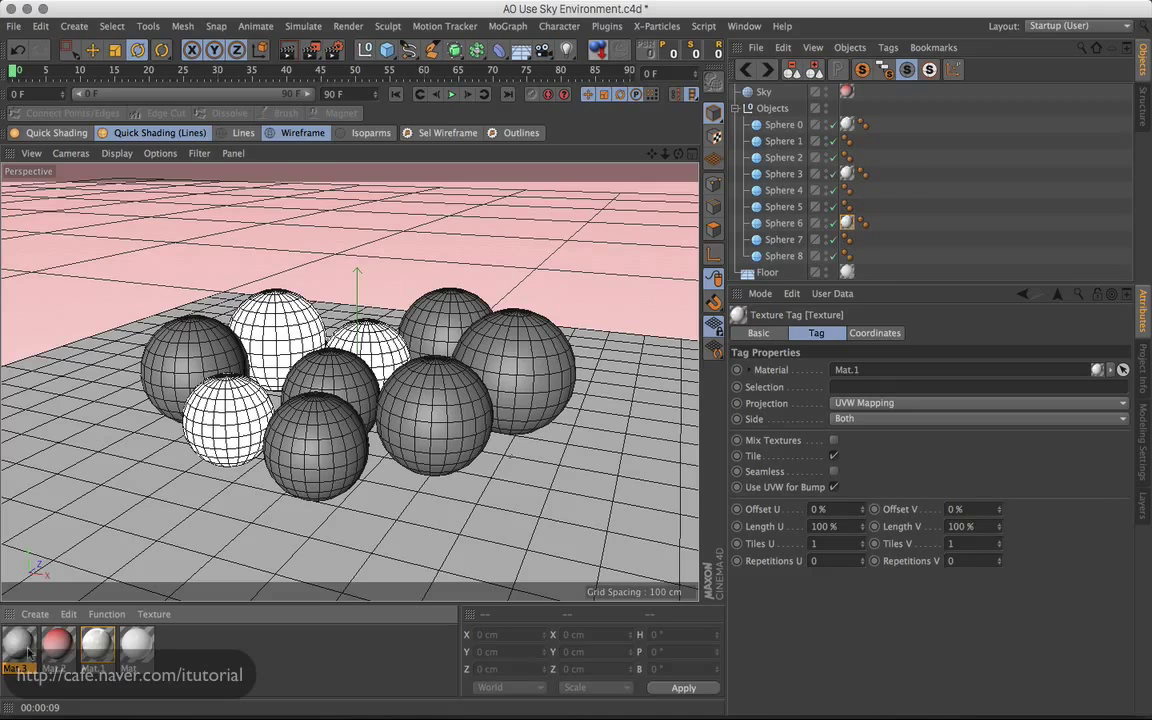
{"action": "double_click", "coordinate": [24, 648]}
{"action": "left_click_drag", "start_coordinate": [440, 94], "coordinate": [499, 104]}
{"action": "left_click", "coordinate": [330, 277]}
{"action": "left_click", "coordinate": [382, 340]}
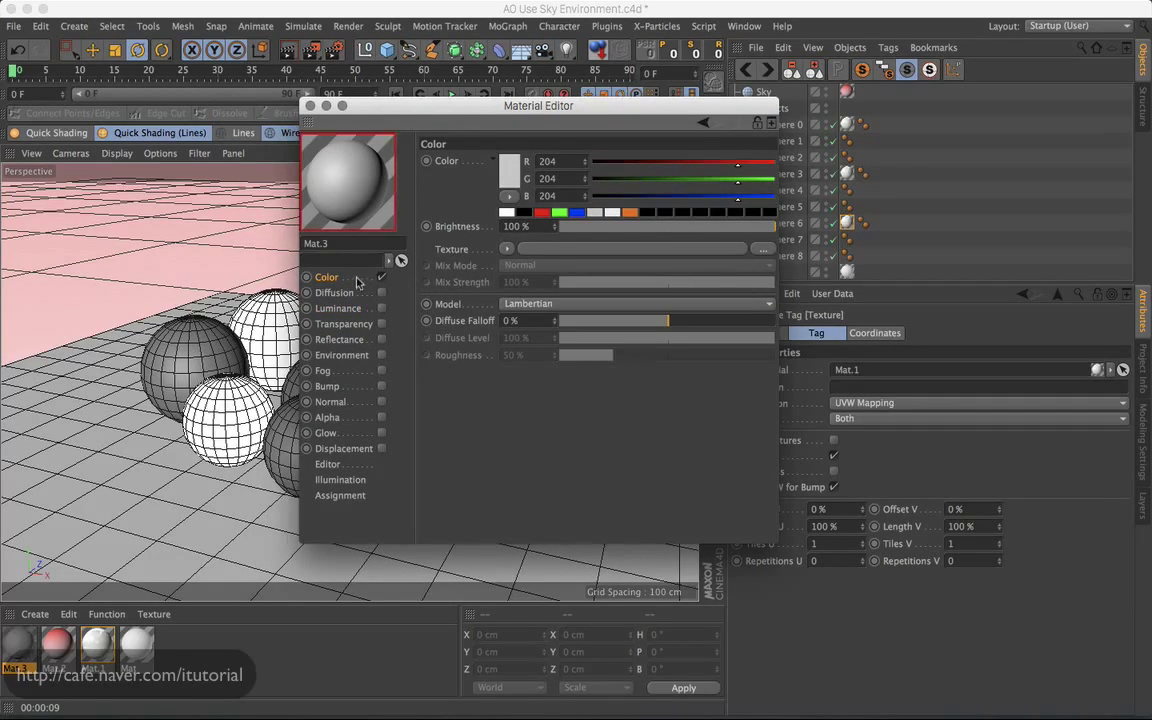
{"action": "left_click", "coordinate": [613, 213]}
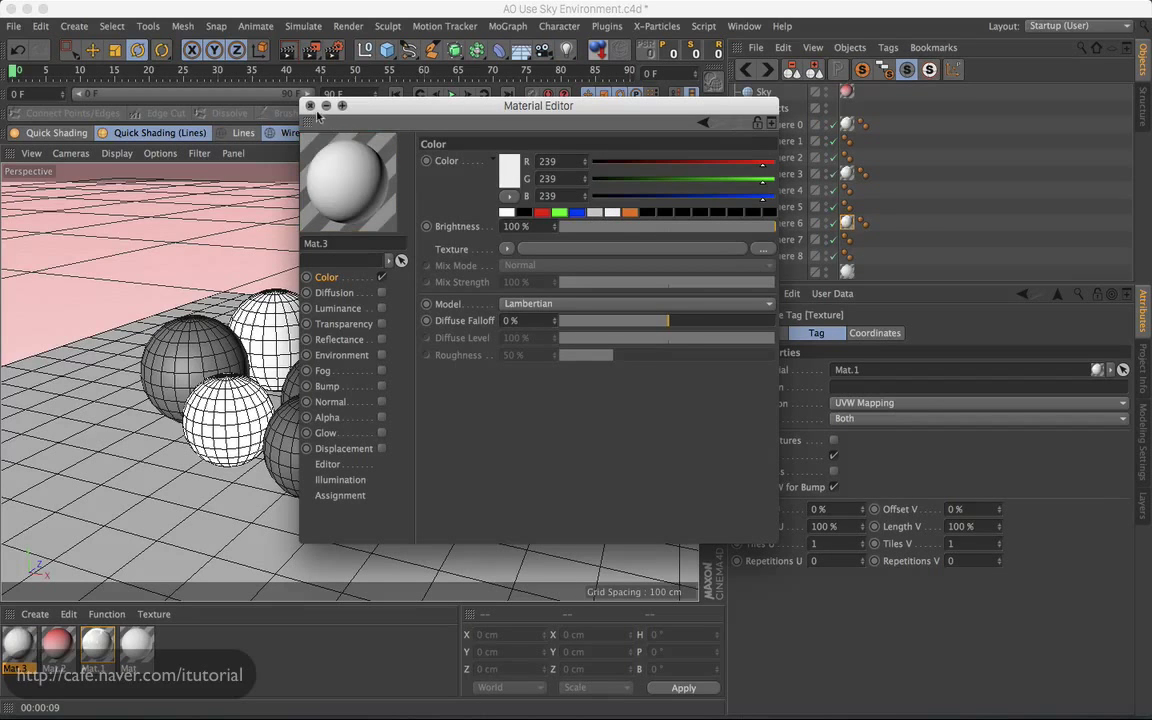
{"action": "left_click", "coordinate": [311, 106]}
- Assign Mat.3 to the Objects group and test-render the view
{"action": "left_click_drag", "start_coordinate": [16, 640], "coordinate": [790, 108]}
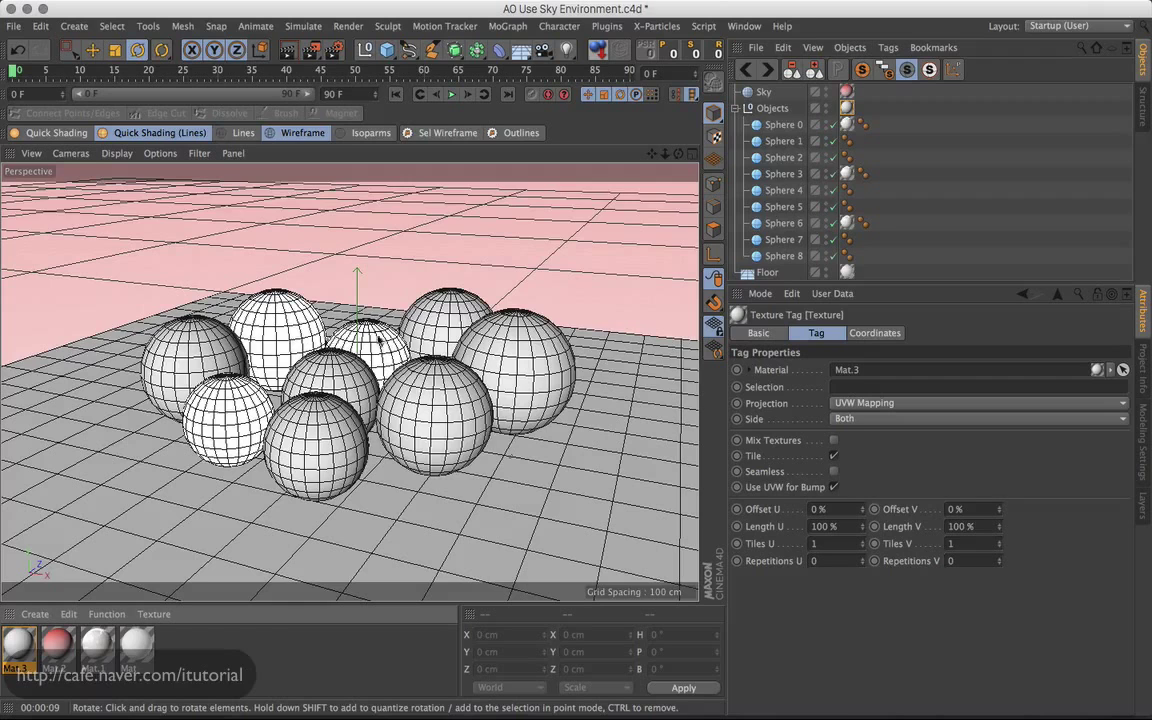
{"action": "key", "text": "ctrl+r"}
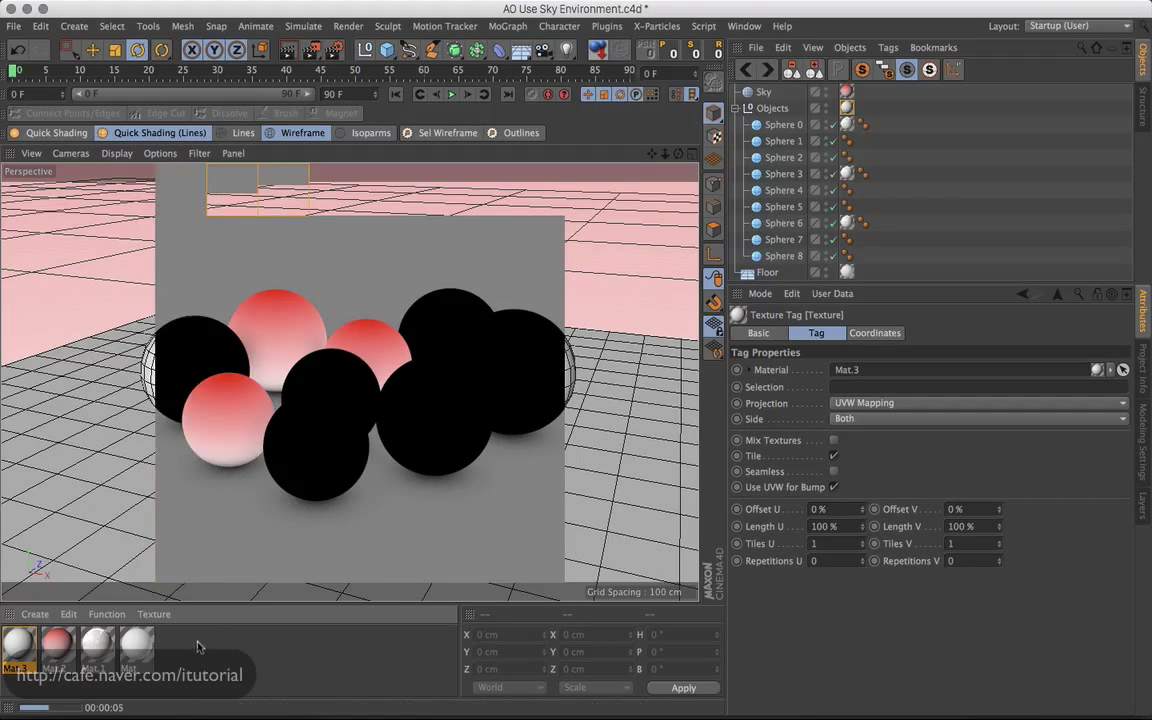
- Enable the Luminance channel of Mat.3 without a texture and test-render the view
{"action": "double_click", "coordinate": [18, 643]}
{"action": "left_click_drag", "start_coordinate": [503, 99], "coordinate": [625, 115]}
{"action": "left_click", "coordinate": [446, 313]}
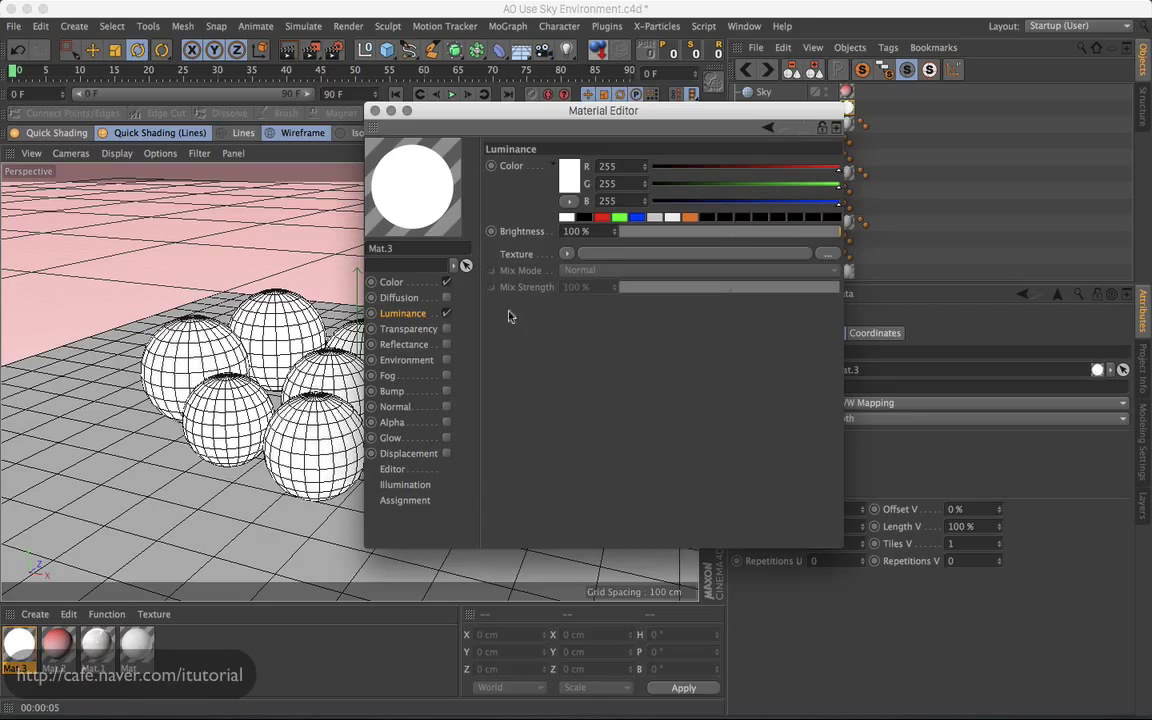
{"action": "left_click_drag", "start_coordinate": [492, 117], "coordinate": [629, 143]}
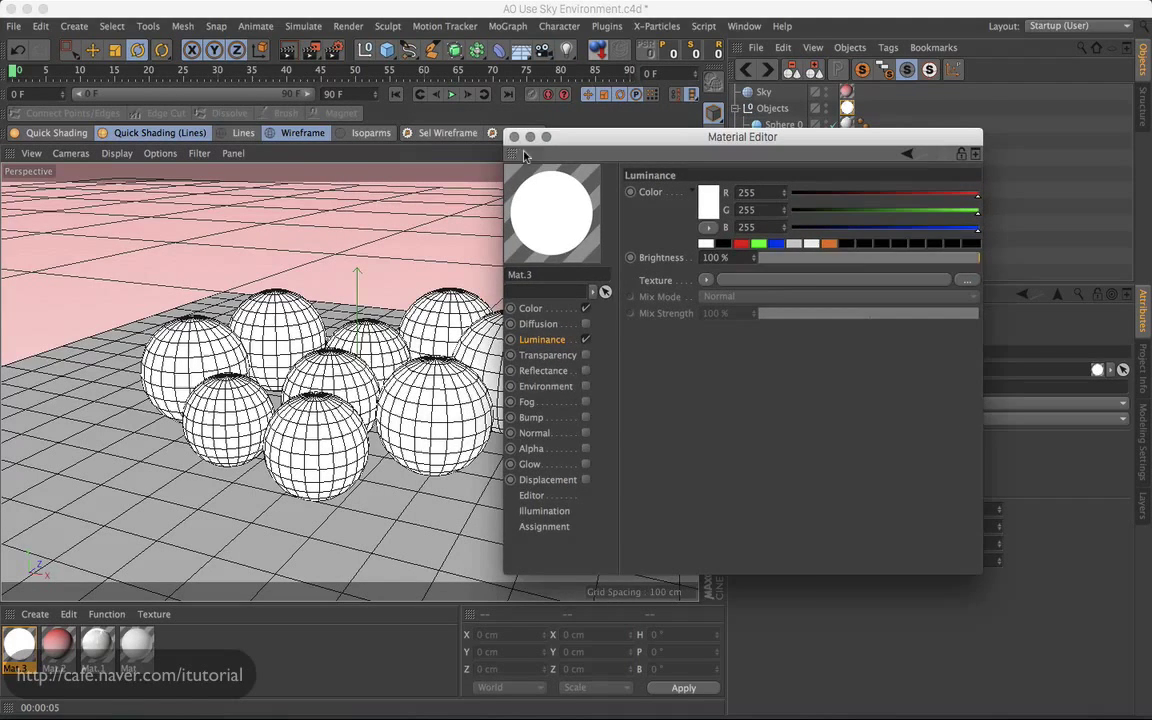
{"action": "left_click", "coordinate": [512, 136]}
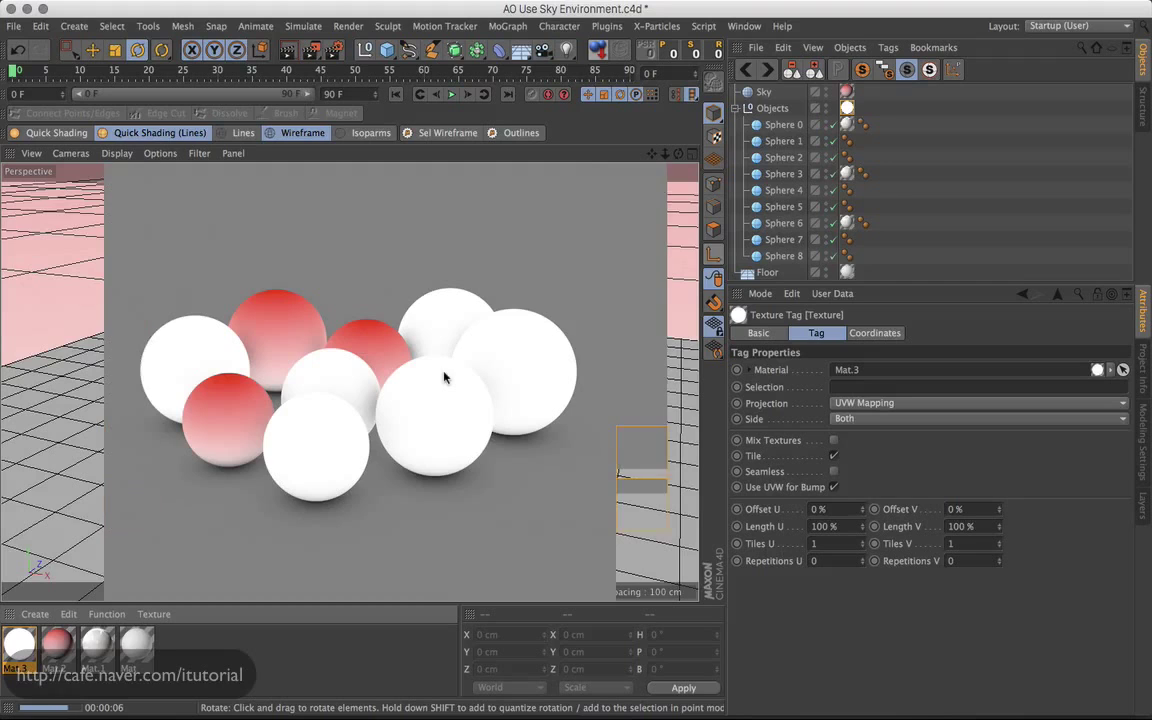
- Compare the rendered spheres with the Use Sky Environment option in the Ambient Occlusion render settings
{"action": "left_click", "coordinate": [334, 50]}
{"action": "left_click_drag", "start_coordinate": [541, 168], "coordinate": [520, 164]}
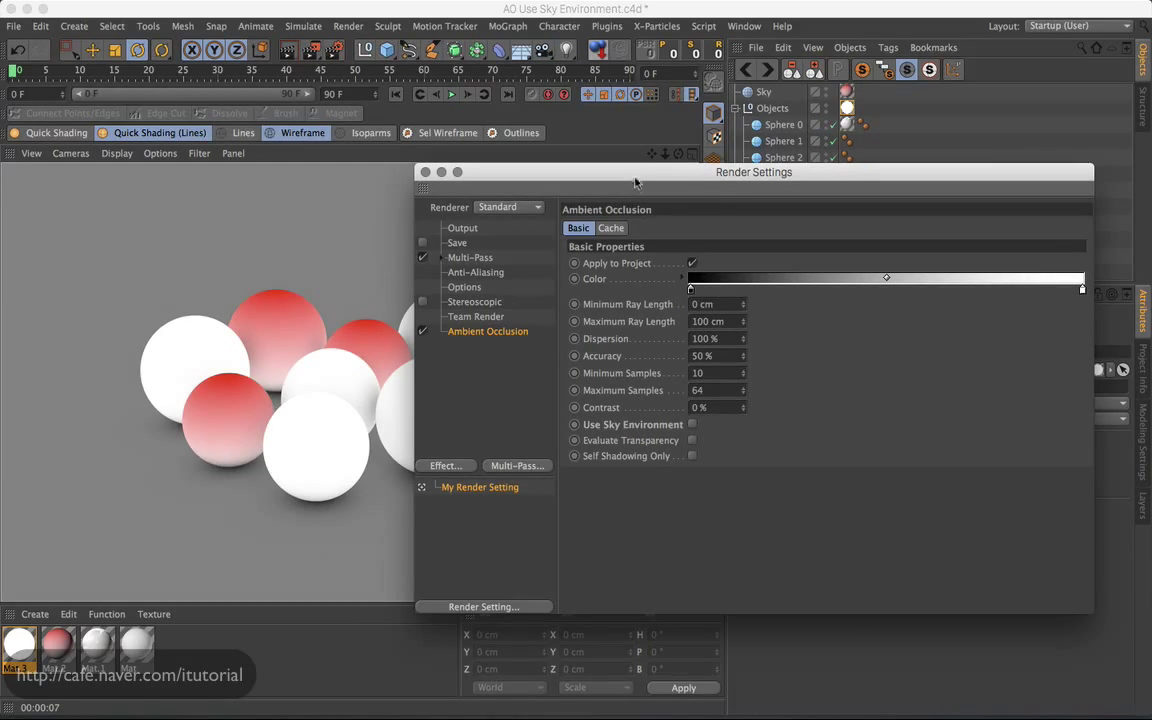
{"action": "left_click_drag", "start_coordinate": [635, 192], "coordinate": [662, 365]}
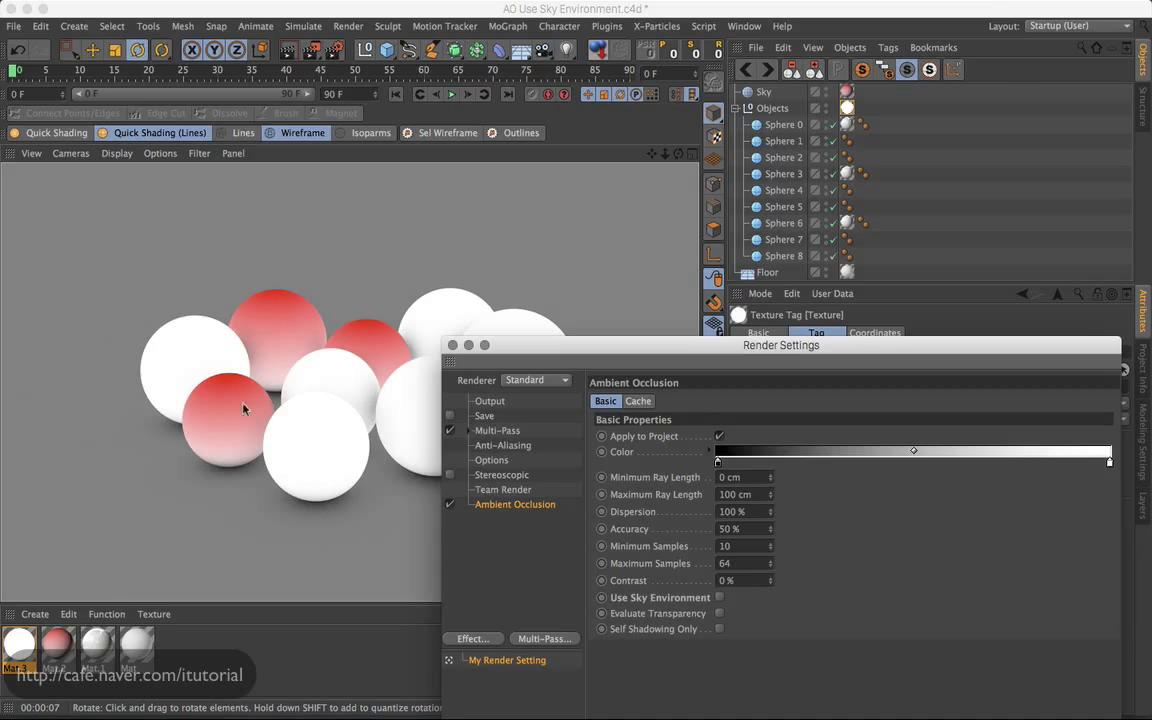
{"action": "left_click_drag", "start_coordinate": [633, 349], "coordinate": [650, 152]}
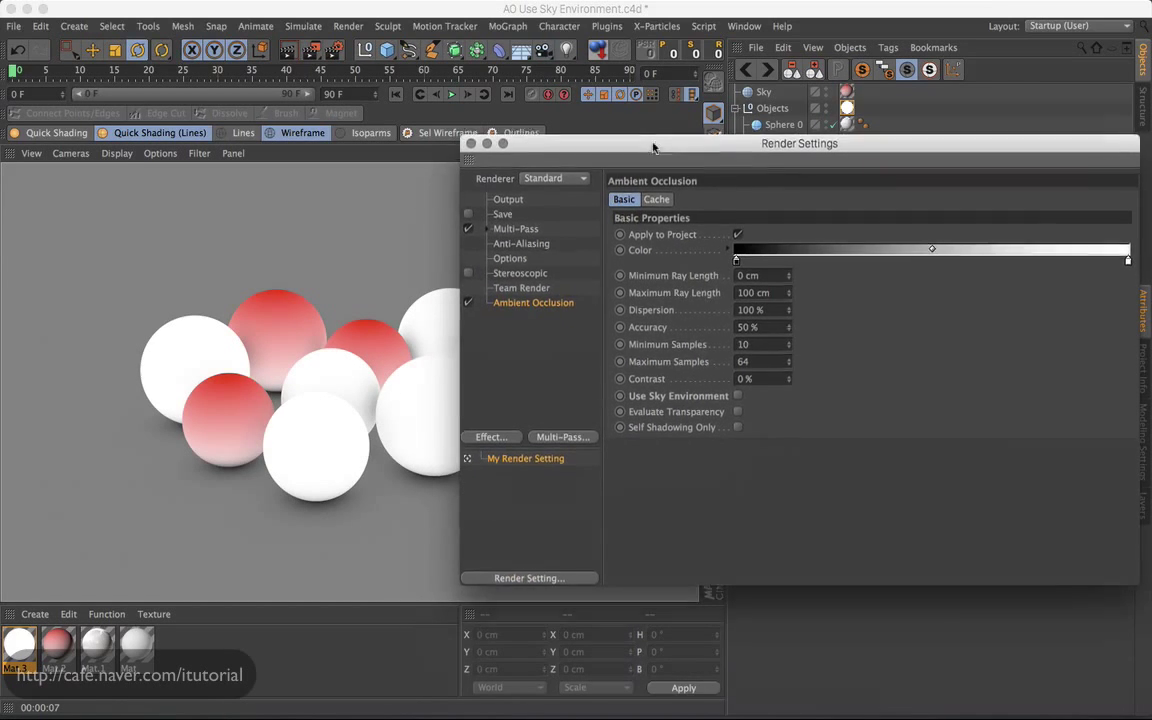
{"action": "left_click_drag", "start_coordinate": [528, 172], "coordinate": [507, 179]}
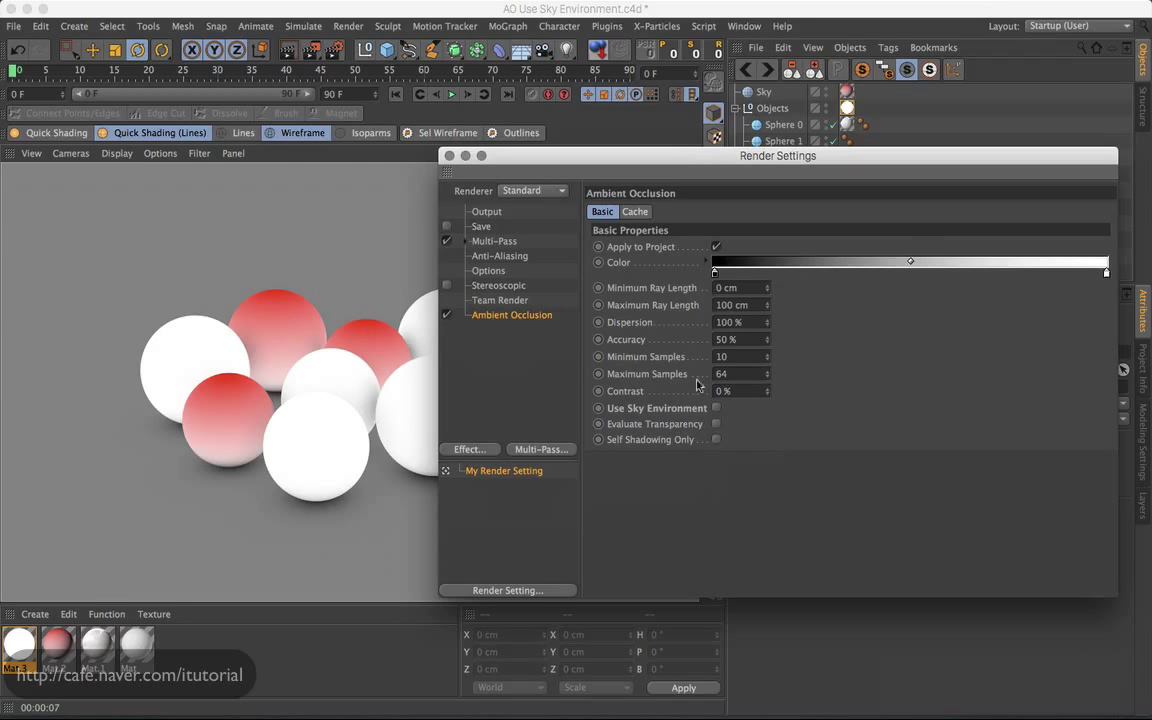
{"action": "left_click_drag", "start_coordinate": [575, 172], "coordinate": [510, 202]}
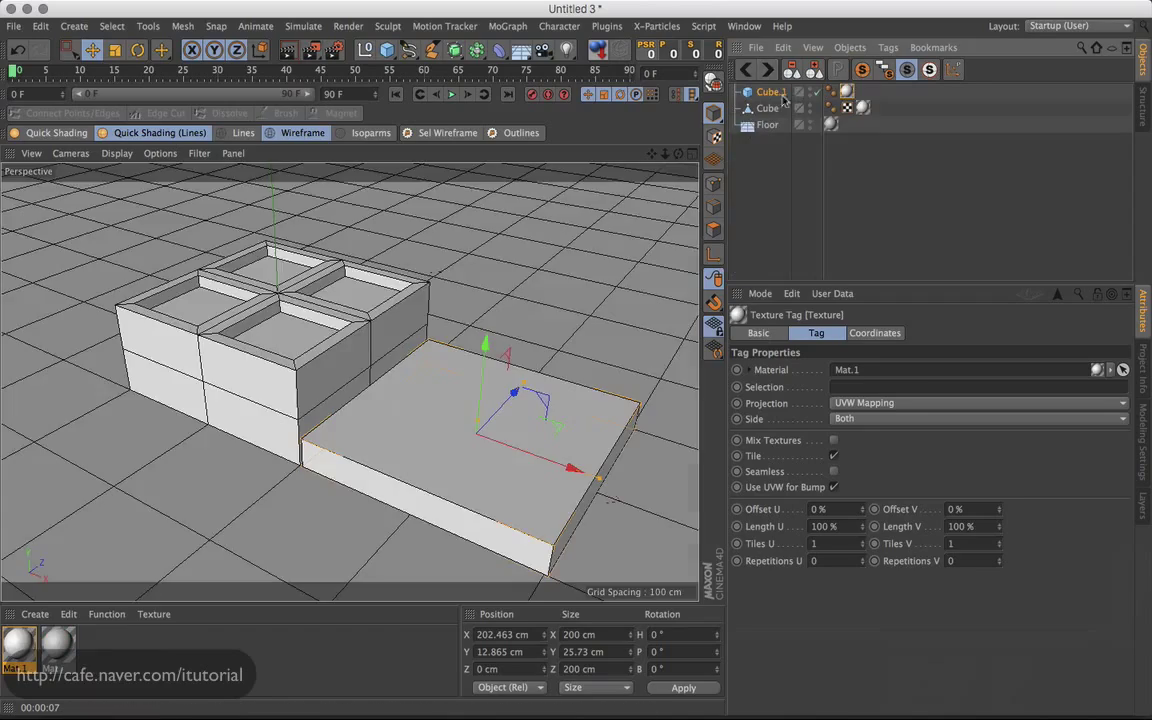
- Switch to the Untitled 2 scene and examine the Checkerboard texture in the Alpha channel of the material Mat
{"action": "left_click", "coordinate": [768, 71]}
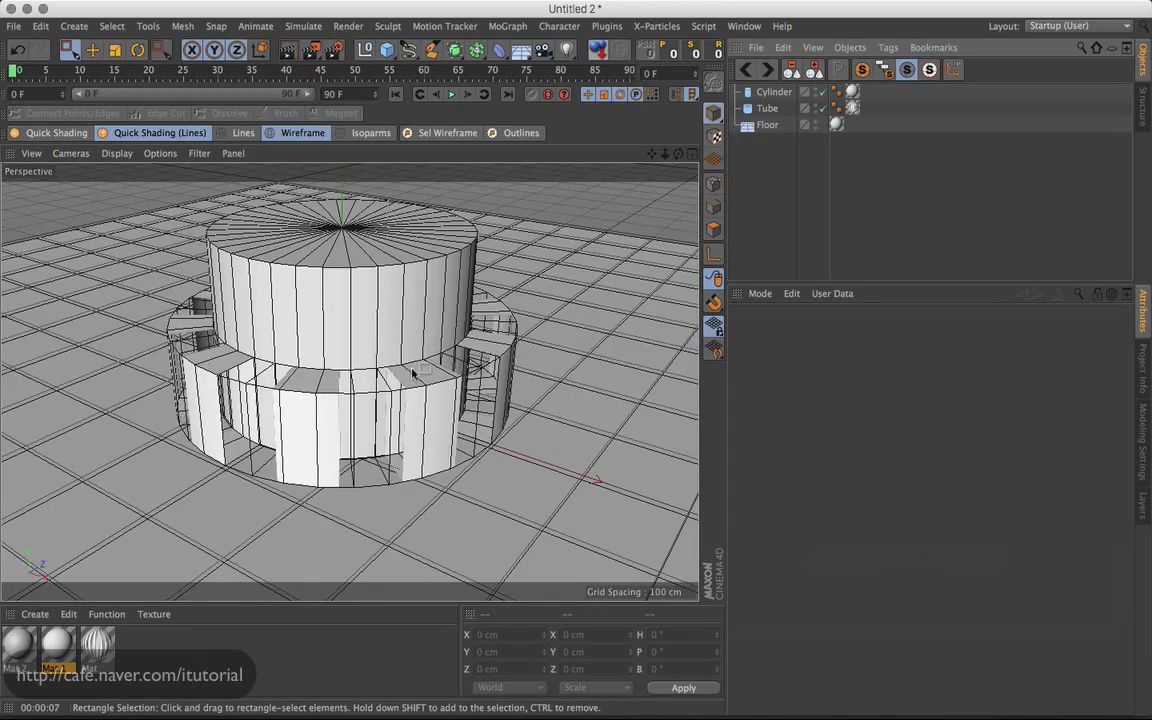
{"action": "left_click_drag", "start_coordinate": [373, 338], "coordinate": [413, 376], "text": "alt"}
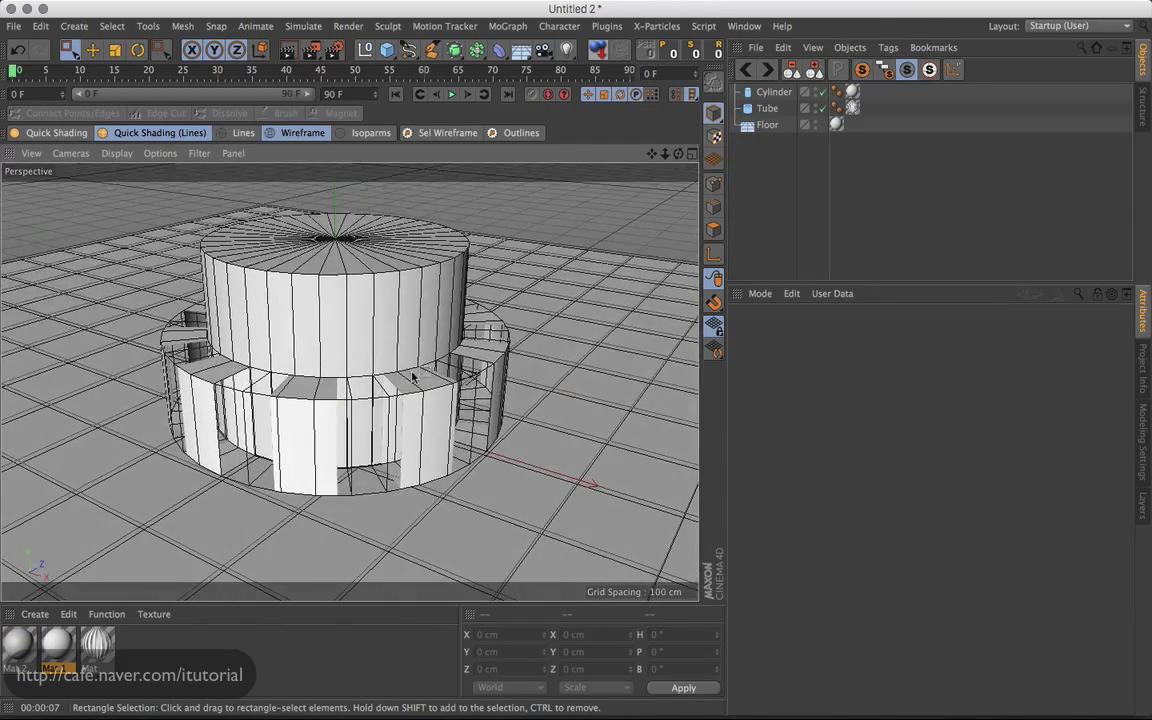
{"action": "double_click", "coordinate": [101, 641]}
{"action": "left_click_drag", "start_coordinate": [462, 95], "coordinate": [660, 136]}
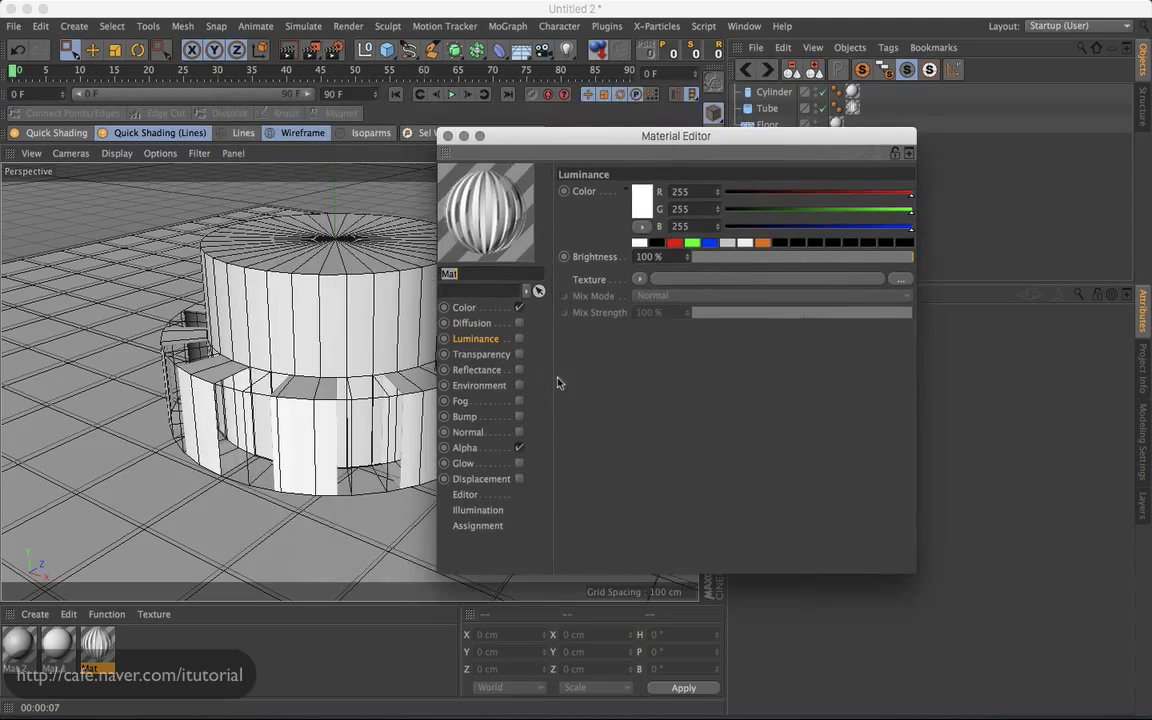
{"action": "left_click", "coordinate": [478, 450]}
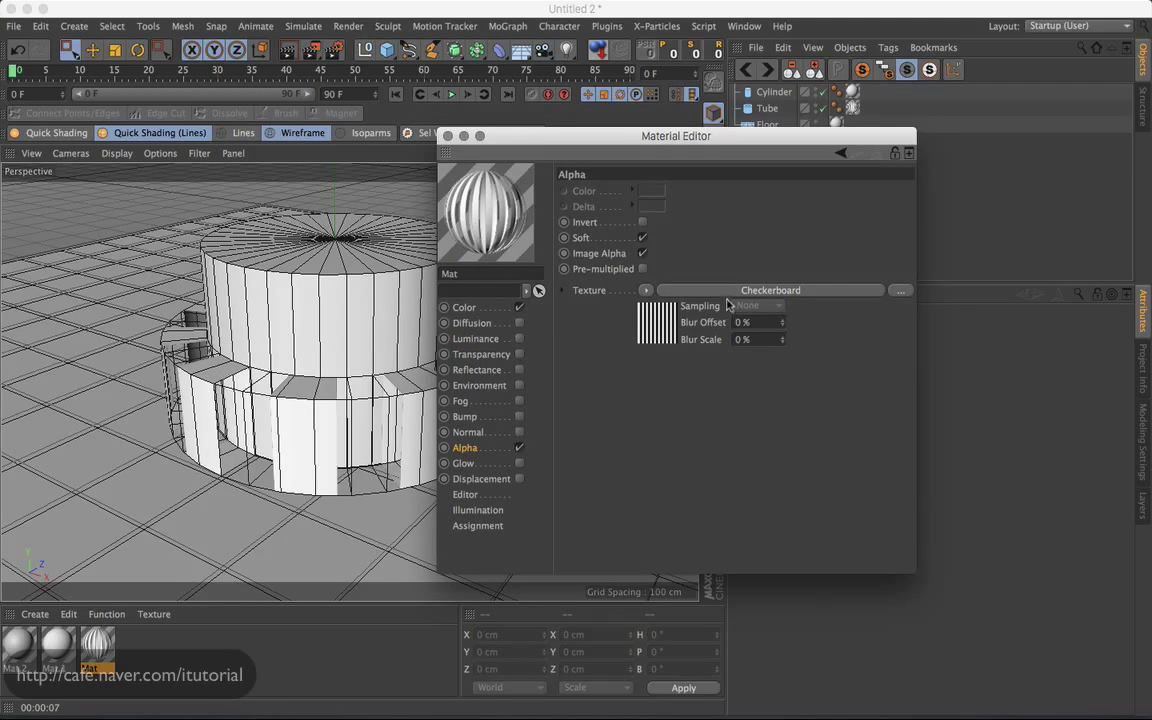
{"action": "left_click", "coordinate": [727, 291]}
{"action": "left_click", "coordinate": [493, 455]}
- Disable Mat's Alpha channel, check the render settings for effects and test-render the cylinder and tube
{"action": "left_click", "coordinate": [519, 449]}
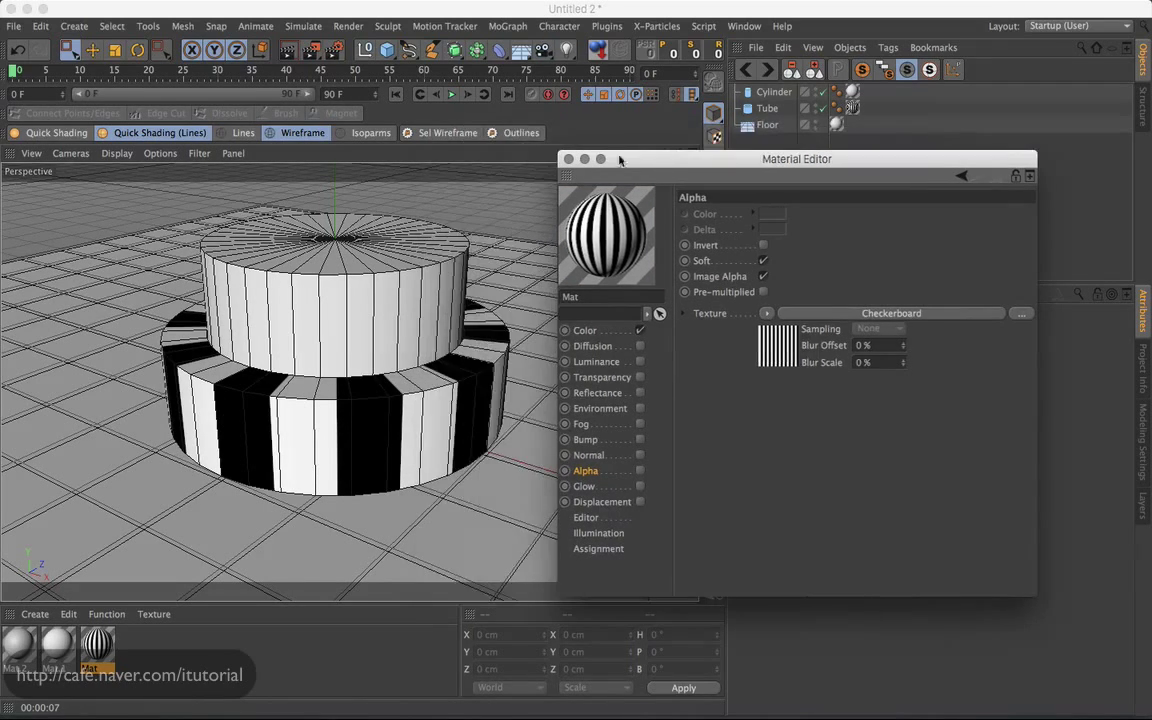
{"action": "left_click_drag", "start_coordinate": [495, 137], "coordinate": [616, 160]}
{"action": "left_click", "coordinate": [335, 52]}
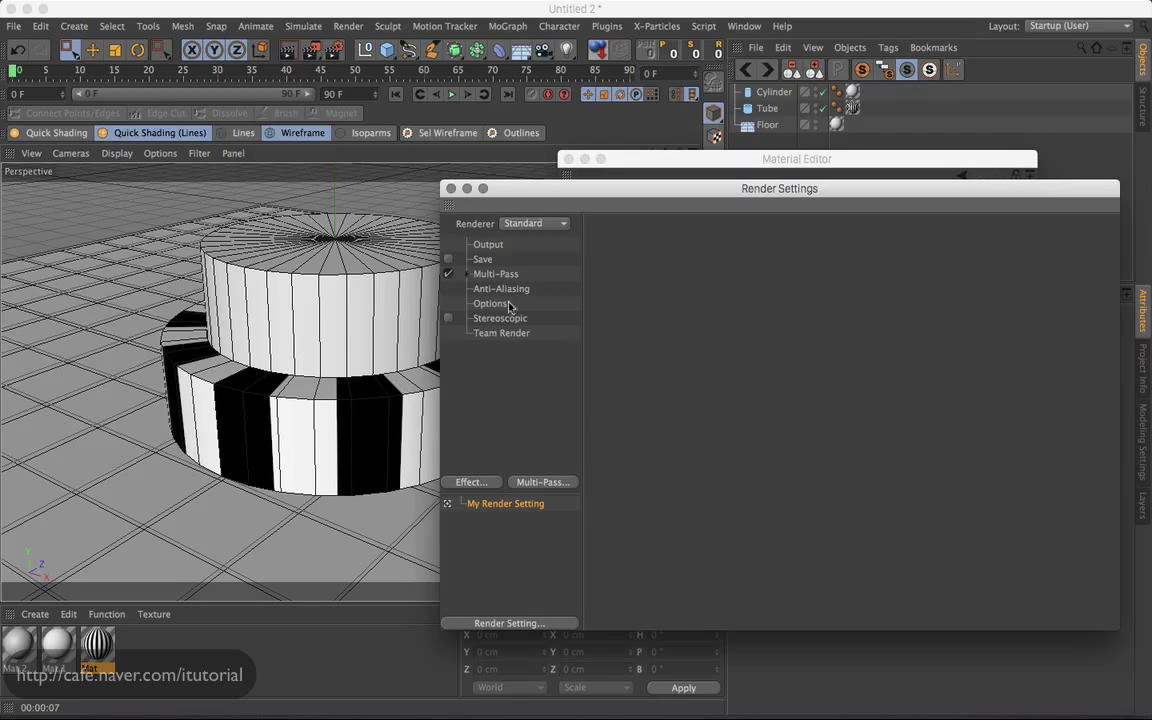
{"action": "left_click", "coordinate": [451, 188]}
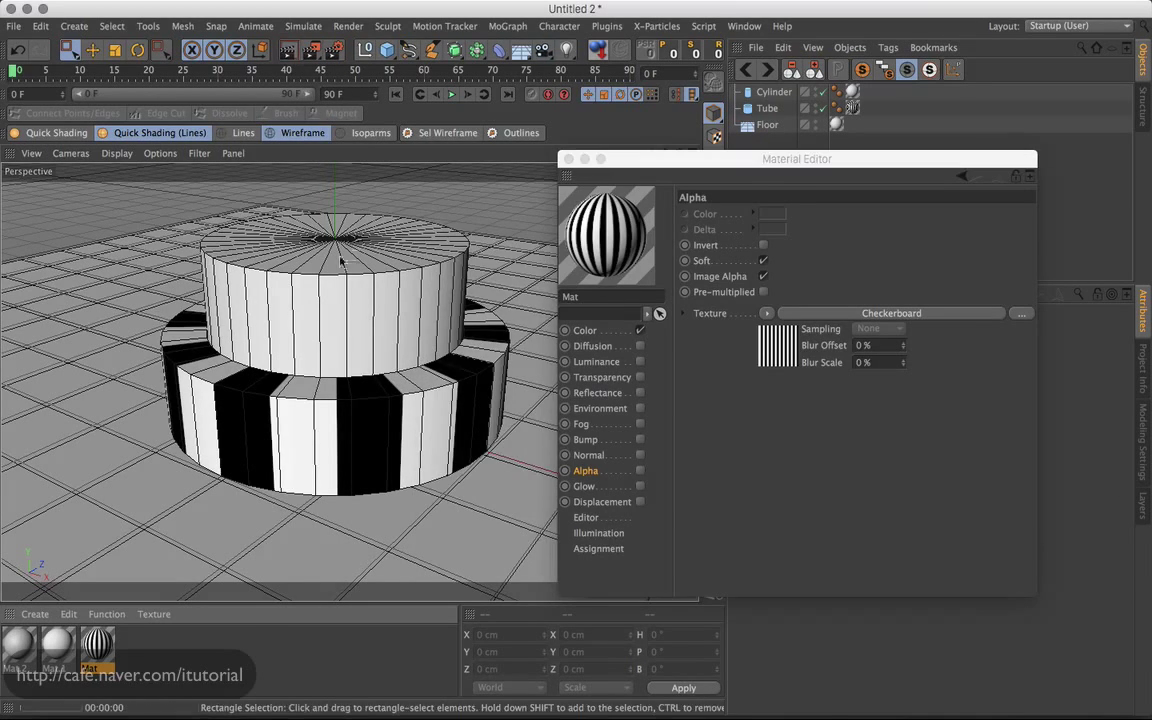
{"action": "key", "text": "ctrl+r"}
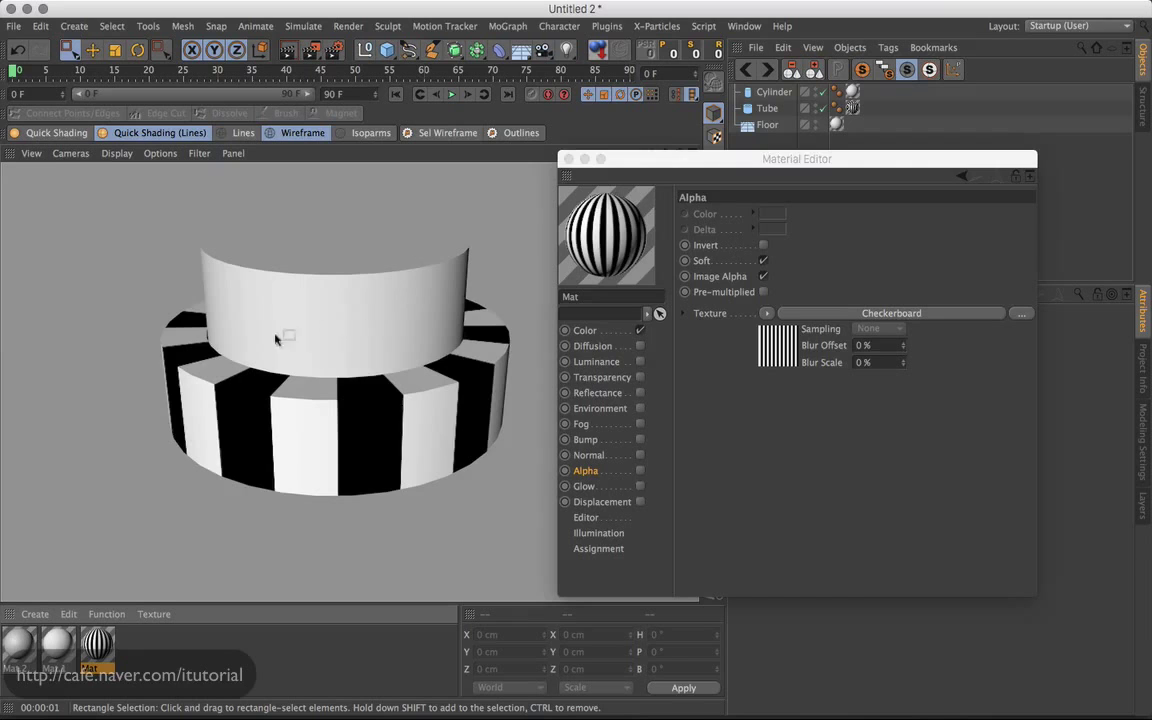
- Re-enable Mat's Alpha channel, close the material editor and test-render the view
{"action": "left_click", "coordinate": [641, 471]}
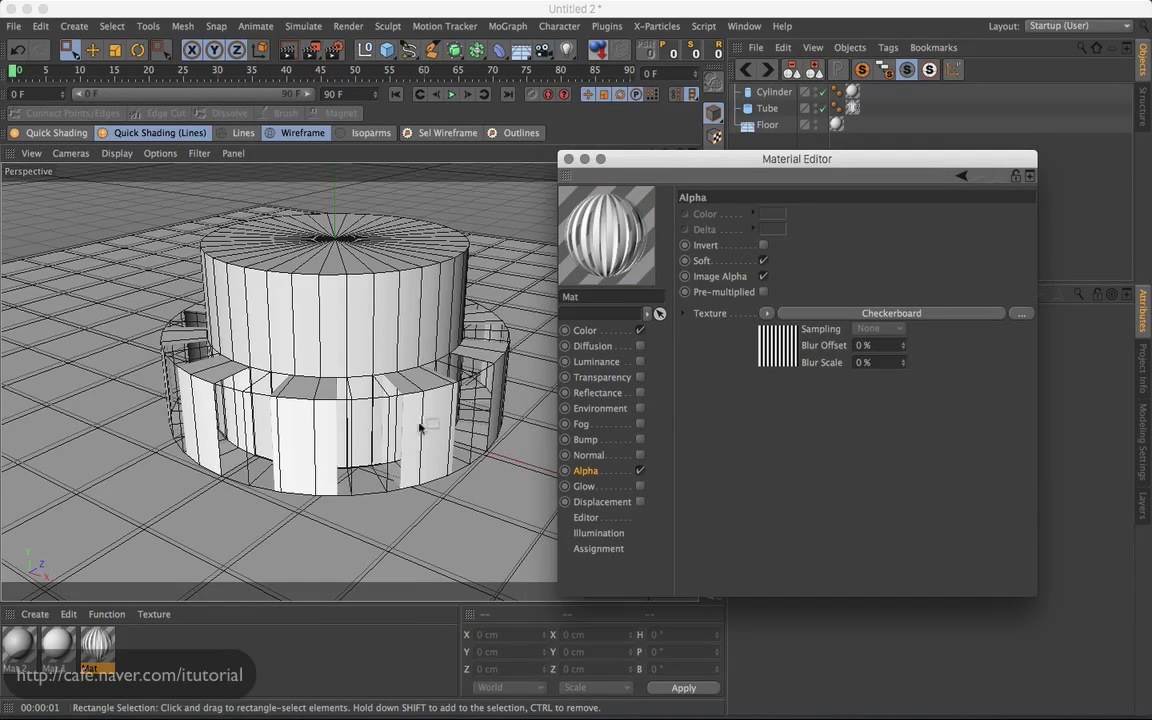
{"action": "left_click", "coordinate": [568, 159]}
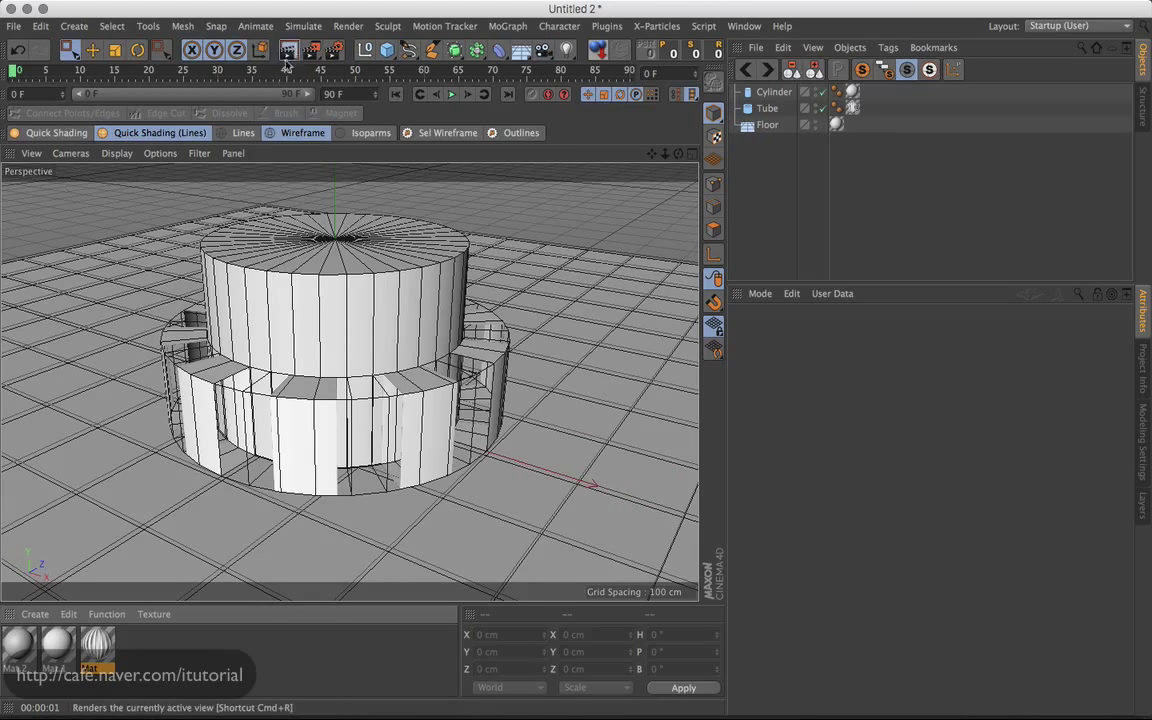
{"action": "key", "text": "ctrl+r"}
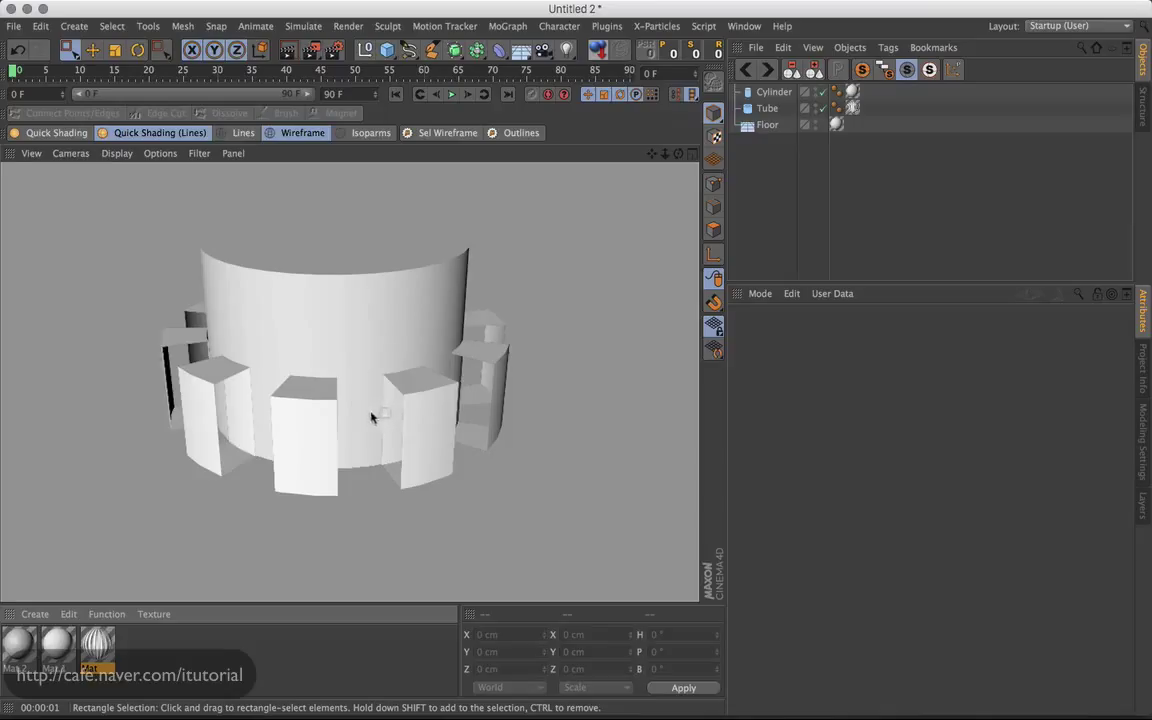
- Add the Ambient Occlusion effect to the render settings with Evaluate Transparency left off and test-render the view
{"action": "left_click", "coordinate": [333, 49]}
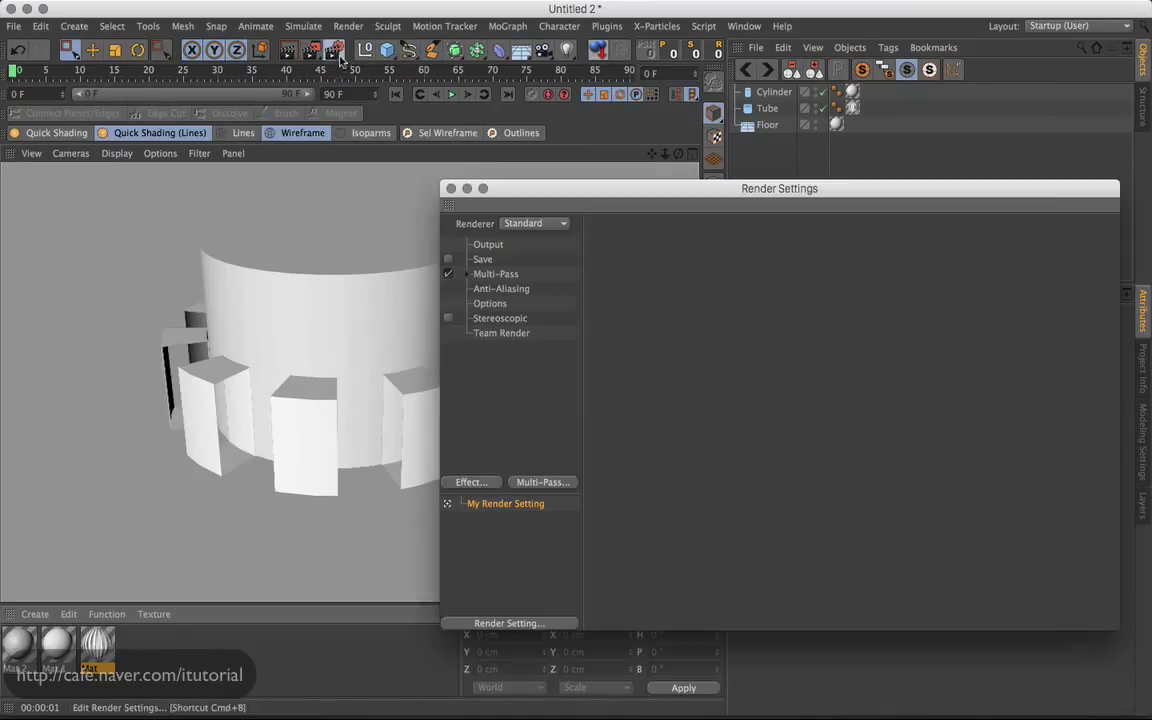
{"action": "left_click", "coordinate": [487, 481]}
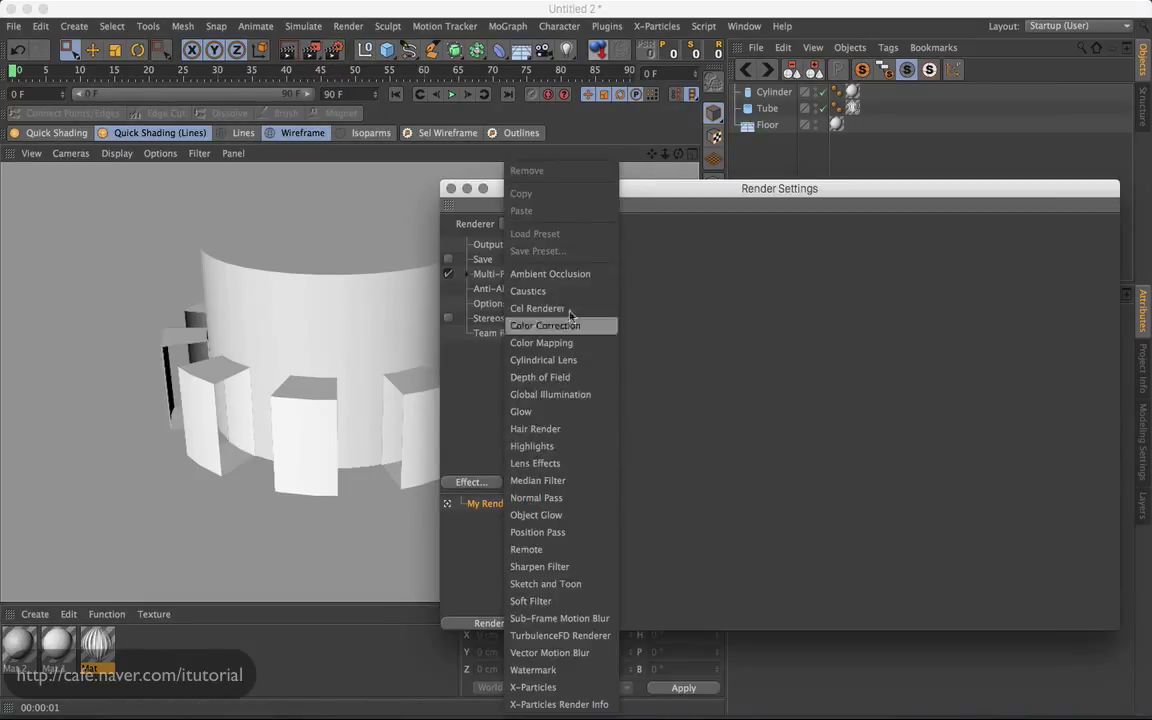
{"action": "left_click", "coordinate": [694, 270]}
{"action": "left_click_drag", "start_coordinate": [655, 204], "coordinate": [813, 232]}
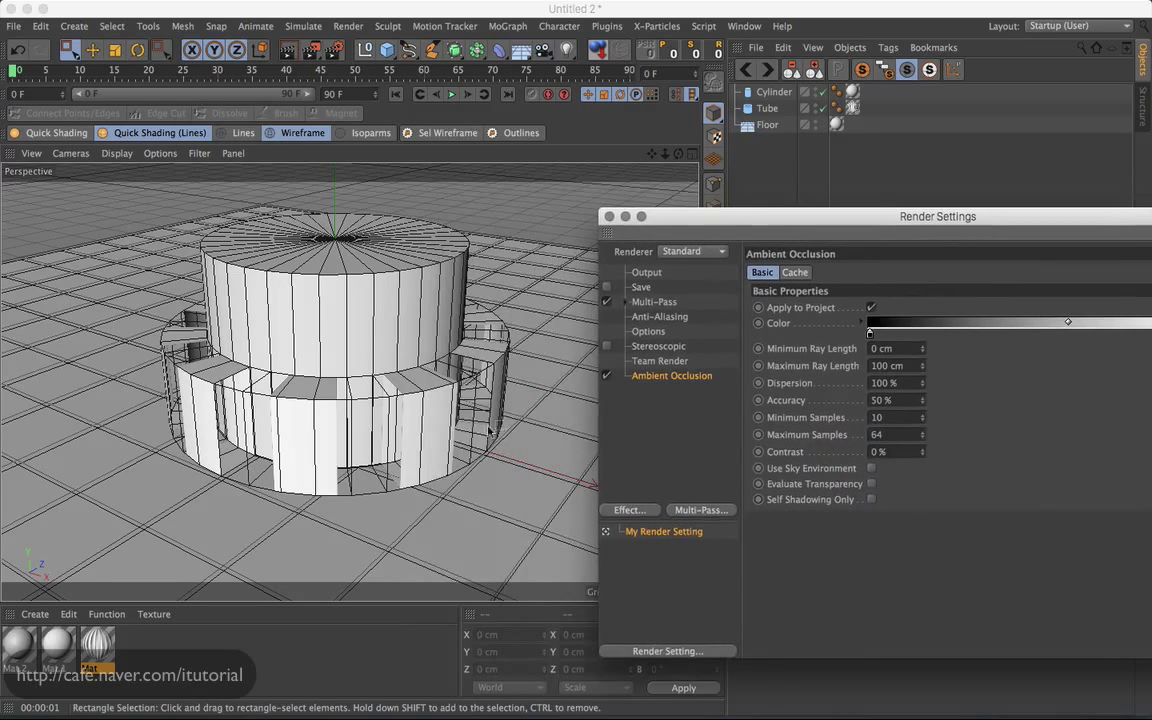
{"action": "left_click", "coordinate": [288, 50]}
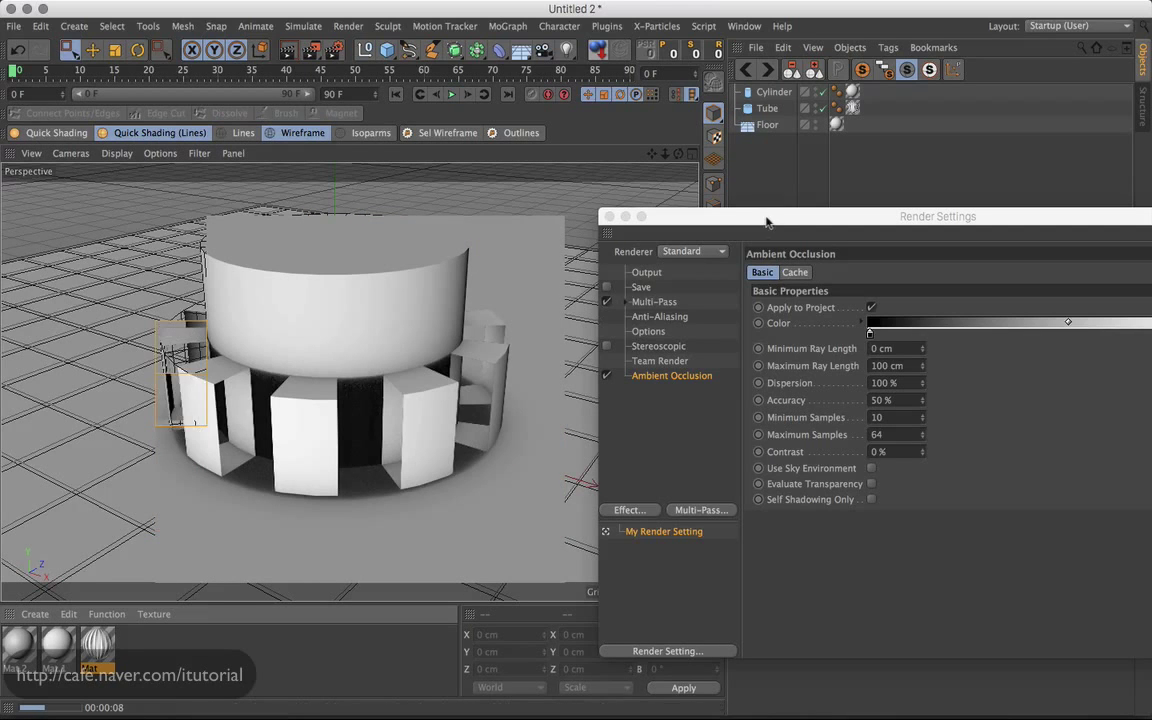
- Enable Evaluate Transparency for Ambient Occlusion, test-render the cylinder and tube, and close the render settings
{"action": "left_click_drag", "start_coordinate": [764, 219], "coordinate": [740, 190]}
{"action": "left_click", "coordinate": [847, 455]}
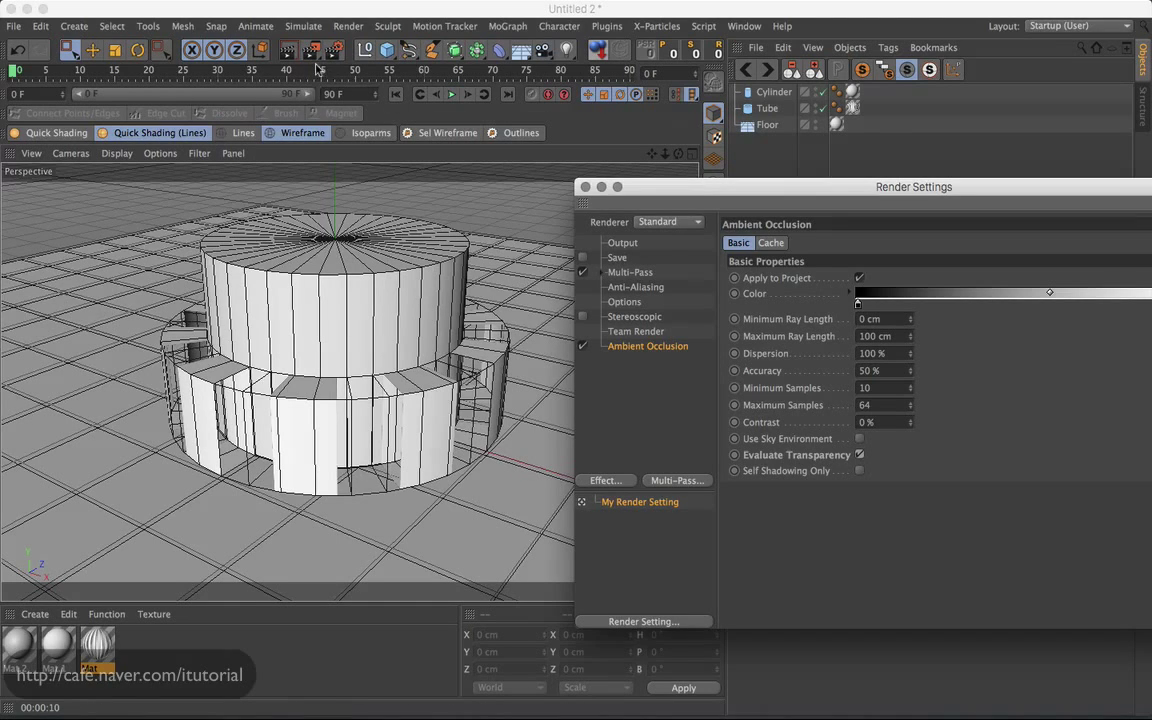
{"action": "left_click", "coordinate": [535, 305]}
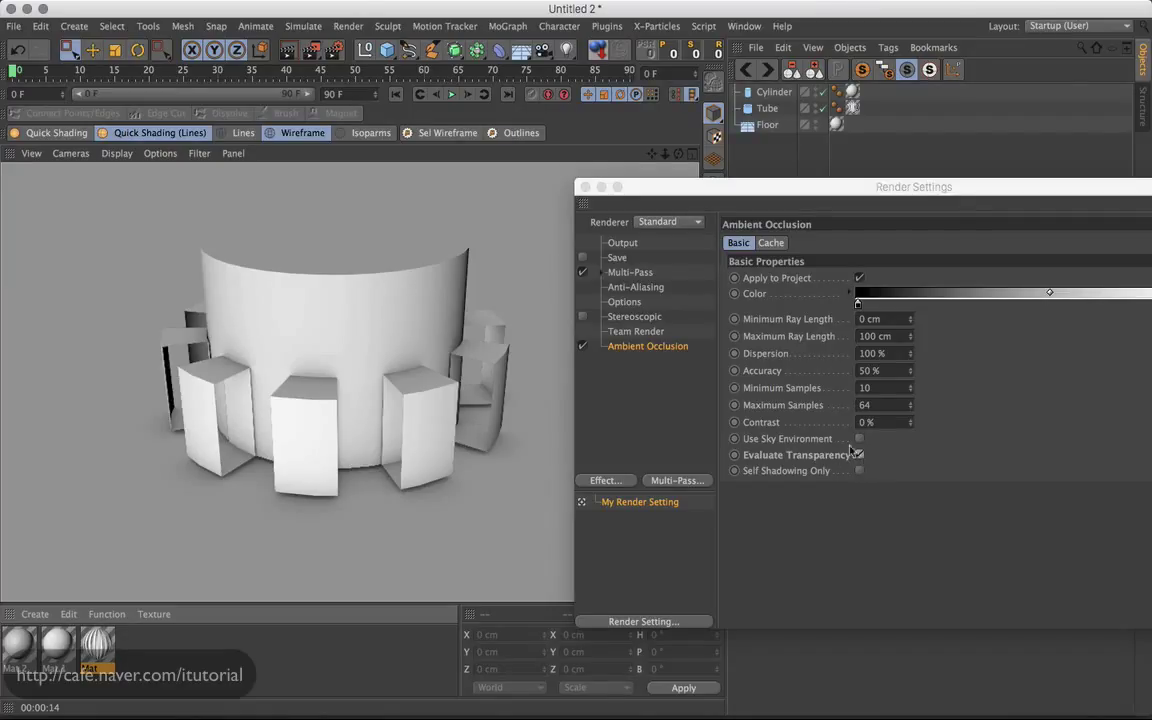
{"action": "left_click", "coordinate": [585, 187]}
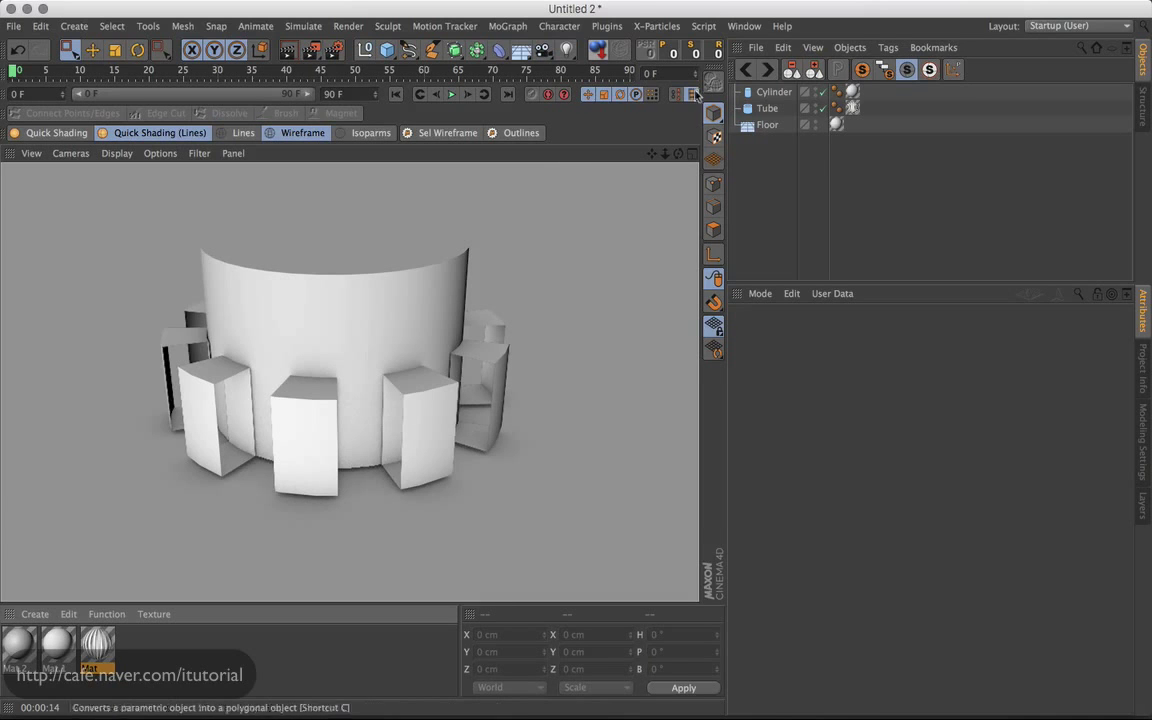
- Switch to the Untitled 3 scene, check its render settings for effects and test-render the two cube objects
{"action": "left_click", "coordinate": [768, 70]}
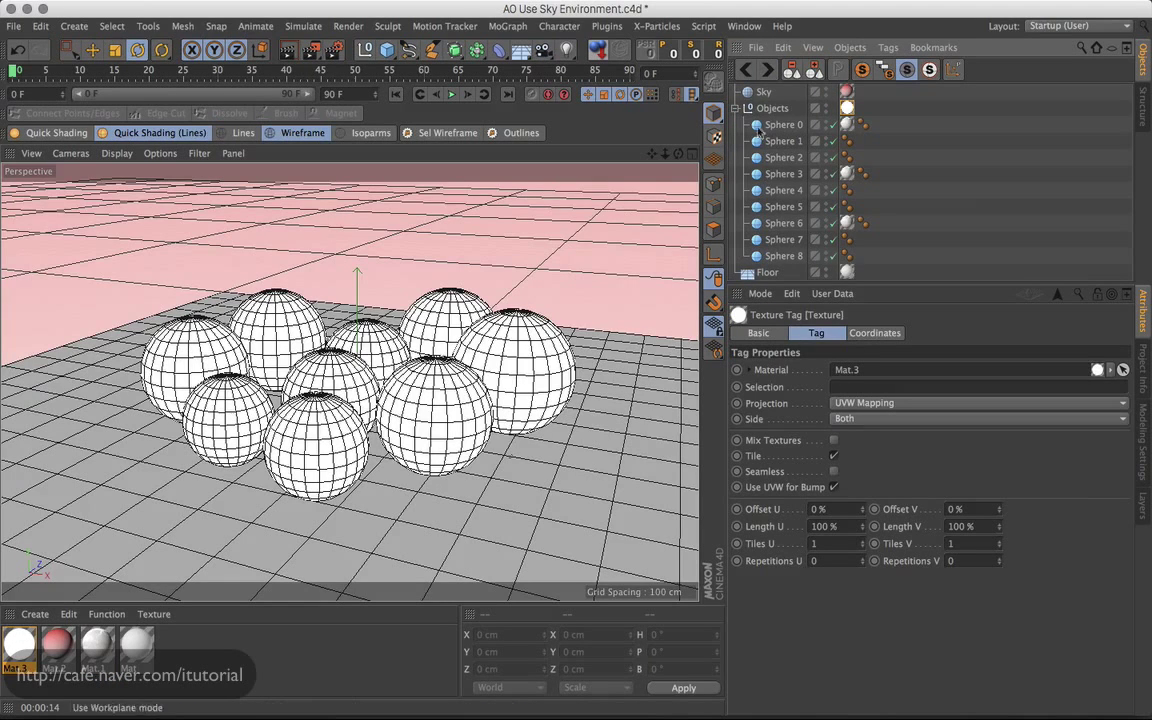
{"action": "left_click", "coordinate": [768, 70]}
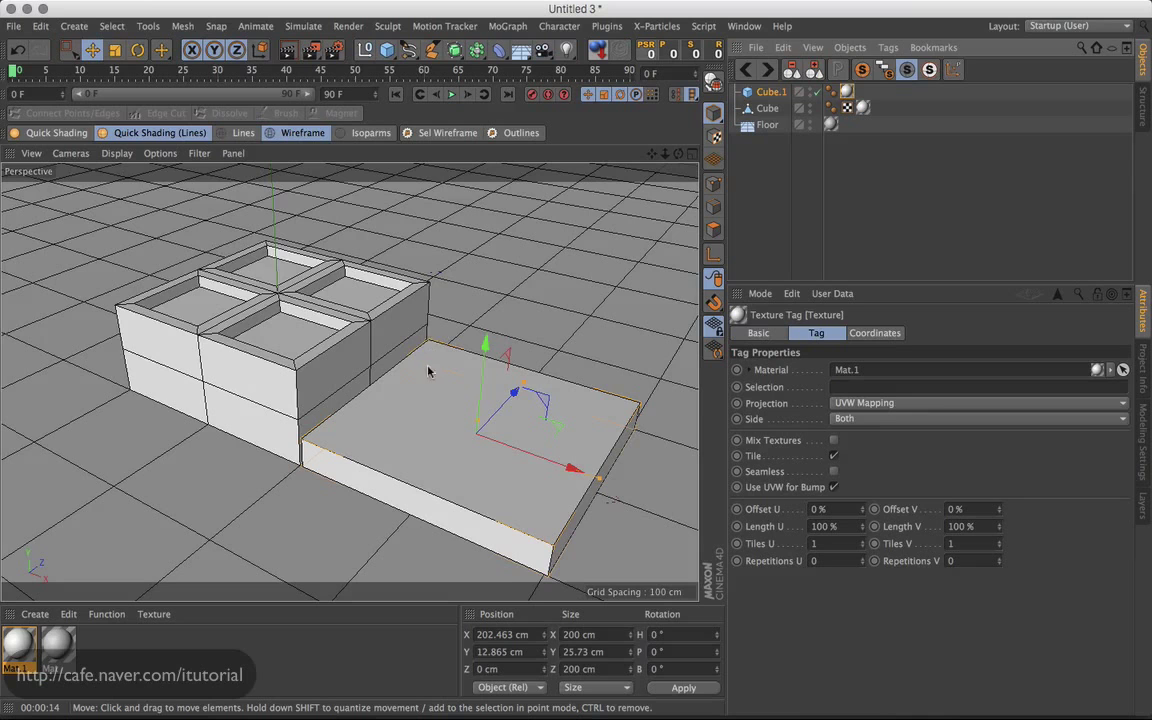
{"action": "left_click", "coordinate": [337, 50]}
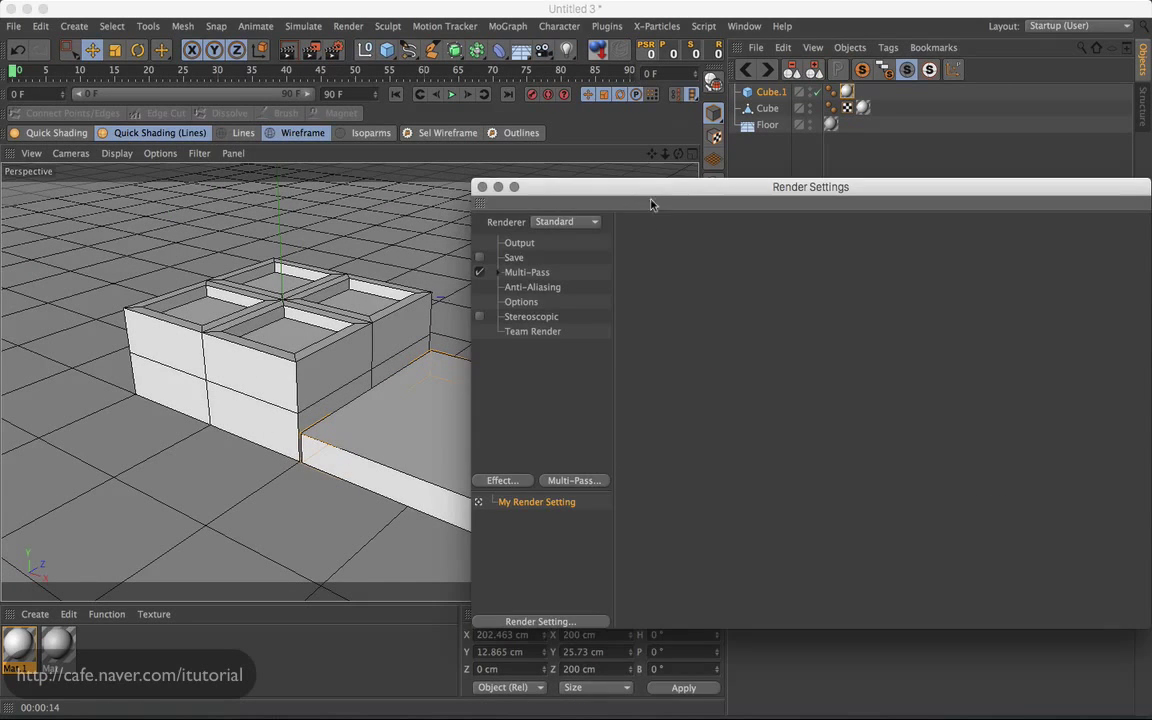
{"action": "left_click_drag", "start_coordinate": [651, 188], "coordinate": [803, 221]}
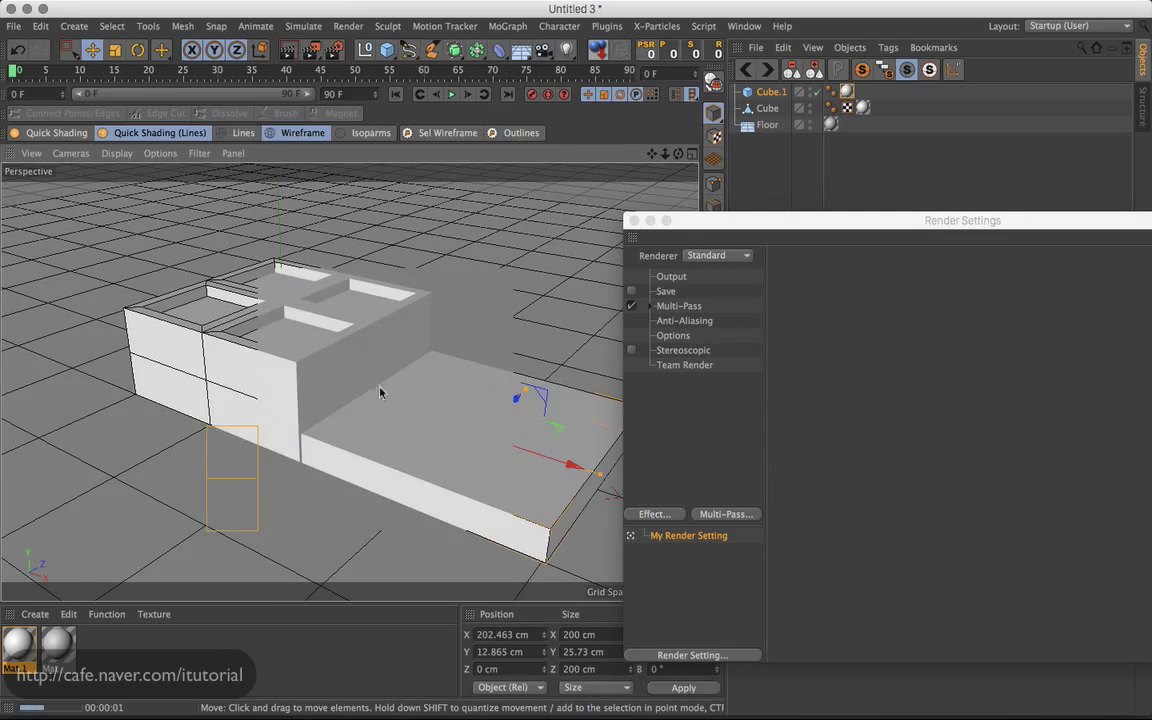
- Add the Ambient Occlusion effect to the render settings, test-render the view and close the render settings
{"action": "left_click", "coordinate": [654, 514]}
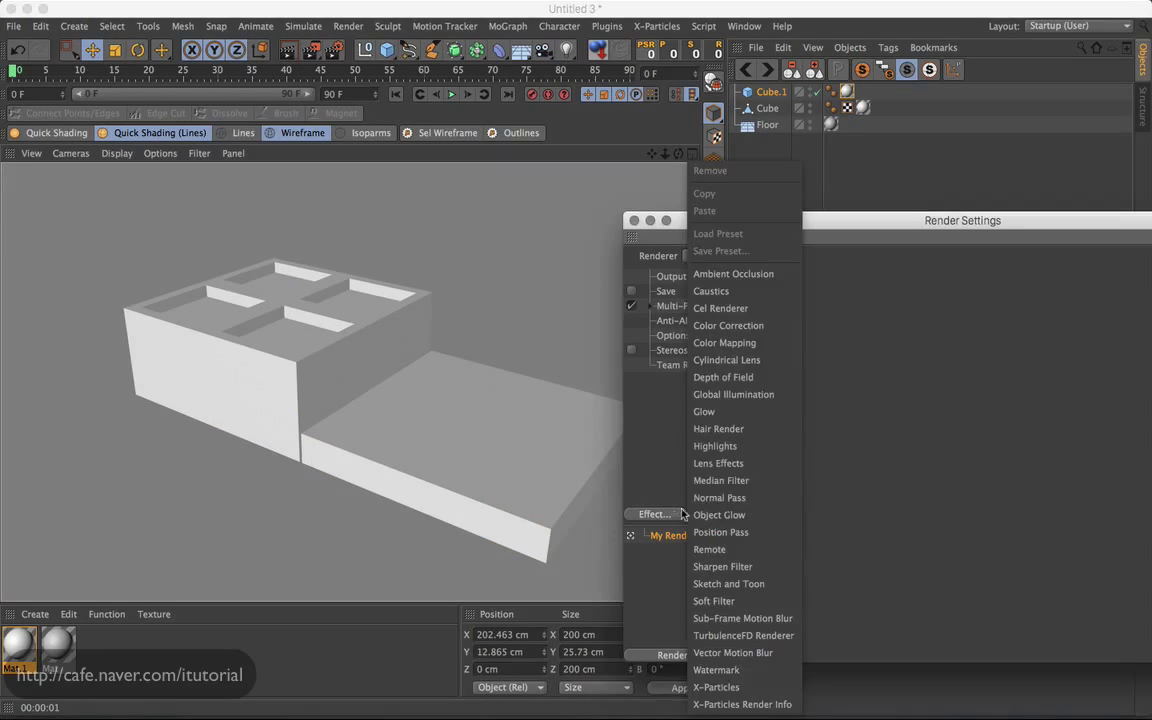
{"action": "left_click_drag", "start_coordinate": [811, 230], "coordinate": [831, 224]}
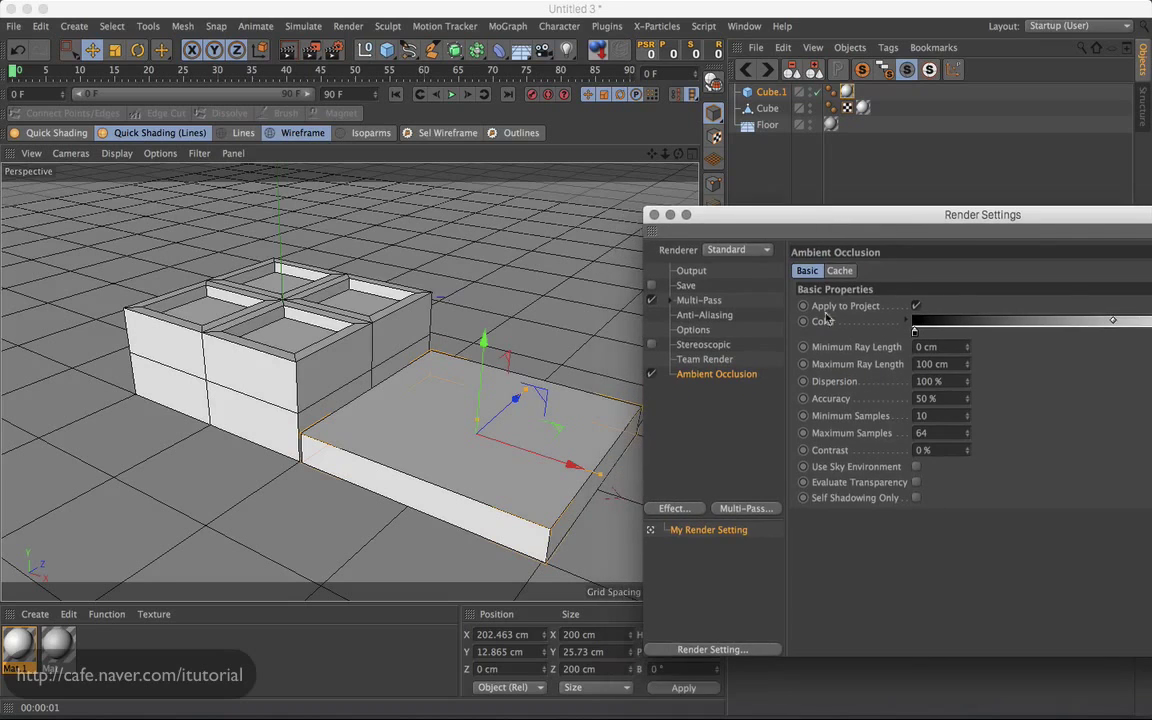
{"action": "left_click", "coordinate": [290, 52]}
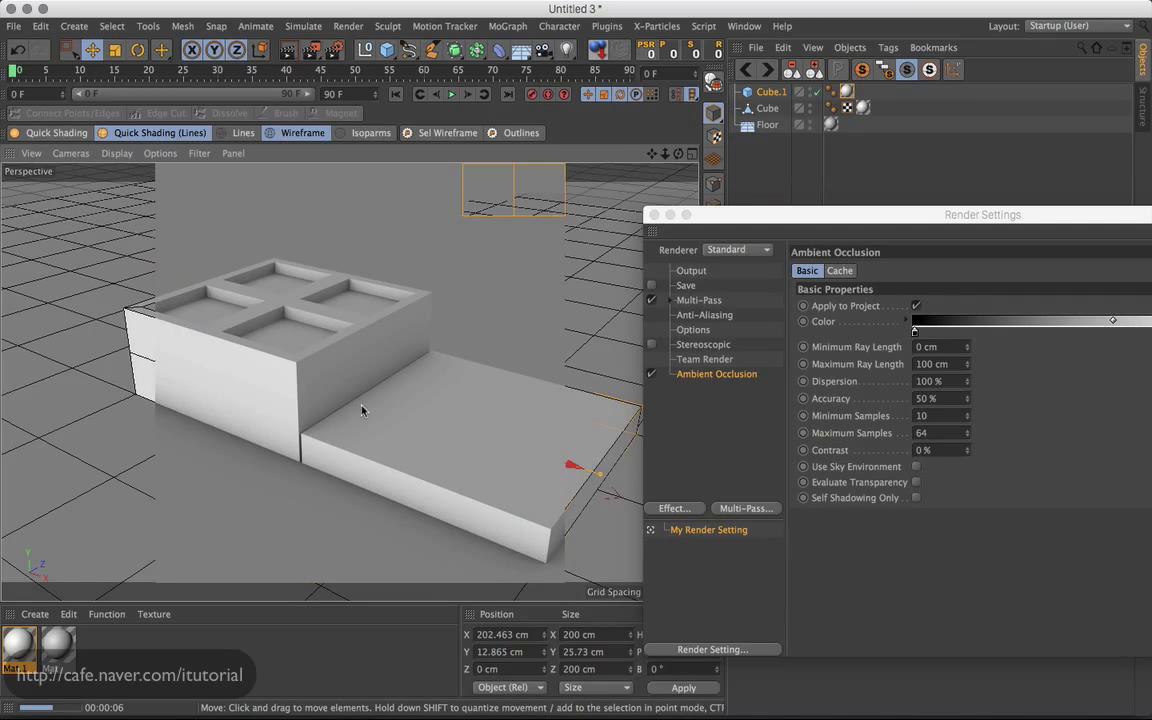
{"action": "left_click_drag", "start_coordinate": [666, 216], "coordinate": [663, 213]}
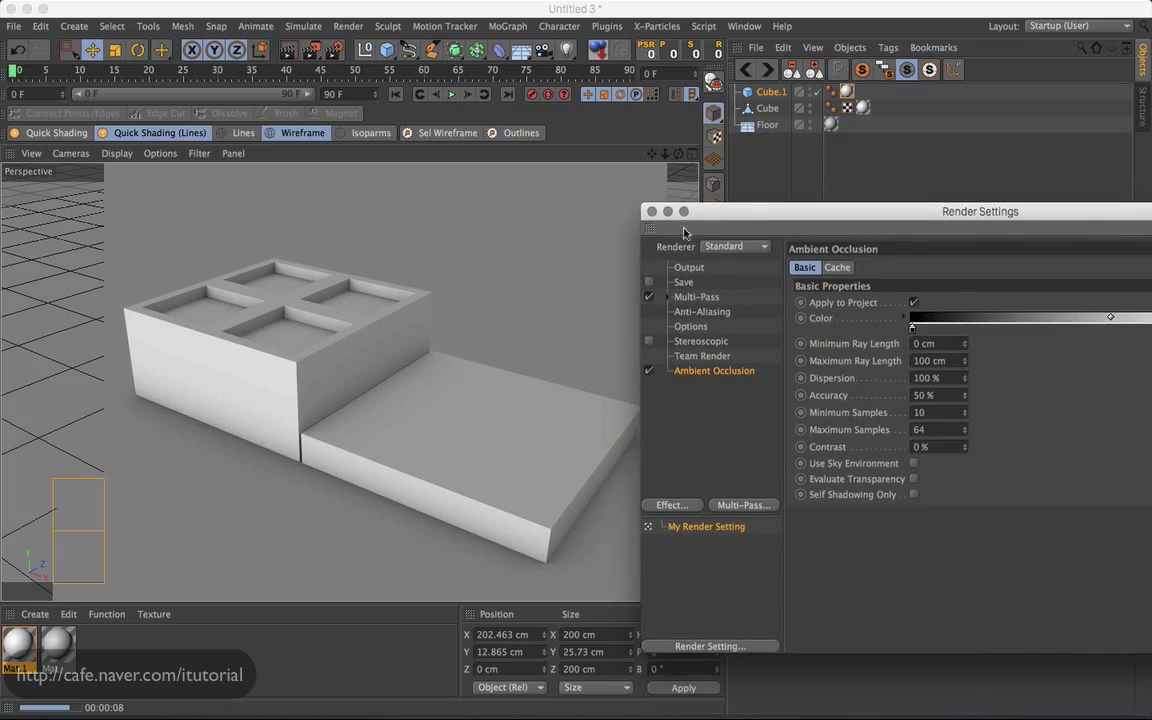
{"action": "left_click", "coordinate": [652, 212]}
- Select Floor, Cube and Cube.1 in turn to check they are separate objects, shifting Cube along X and undoing the move
{"action": "left_click", "coordinate": [769, 160]}
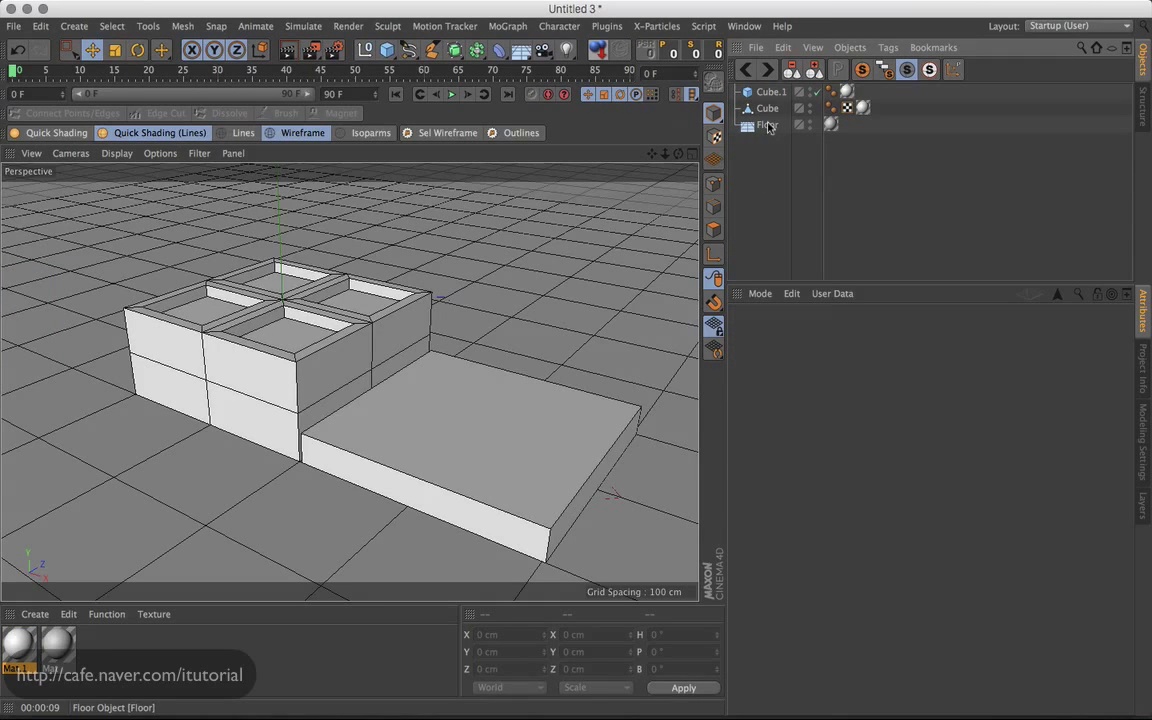
{"action": "left_click", "coordinate": [769, 125]}
{"action": "left_click", "coordinate": [767, 108]}
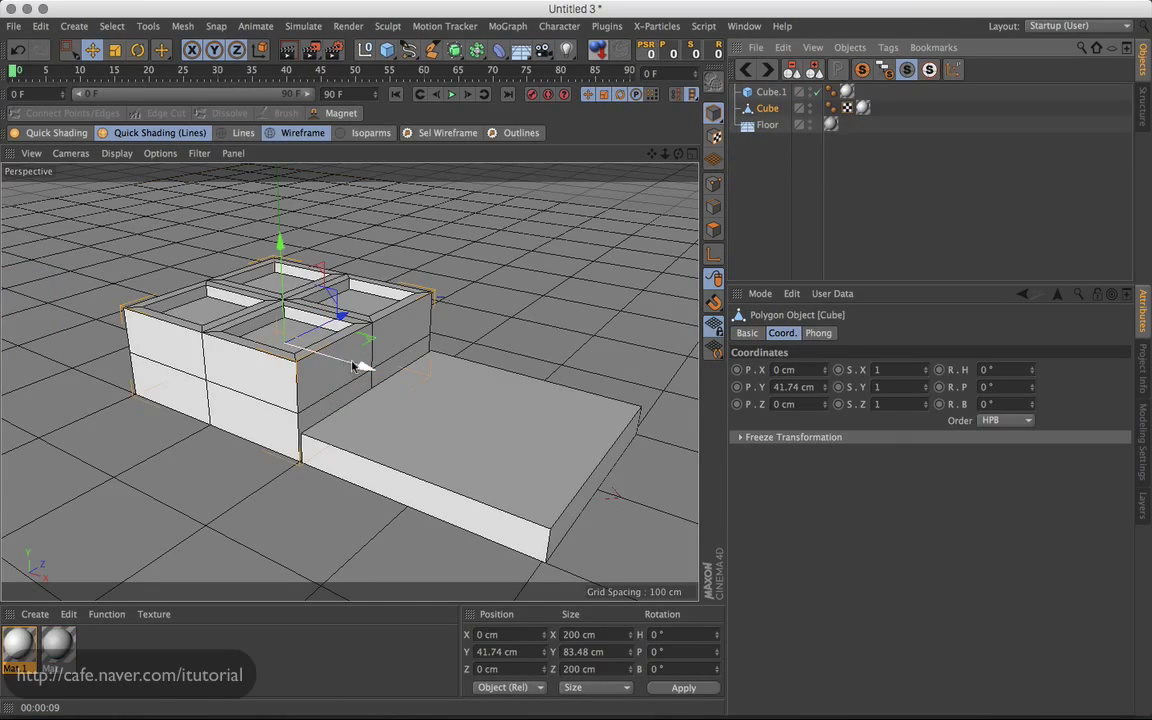
{"action": "left_click_drag", "start_coordinate": [355, 366], "coordinate": [300, 340]}
{"action": "key", "text": "super+z"}
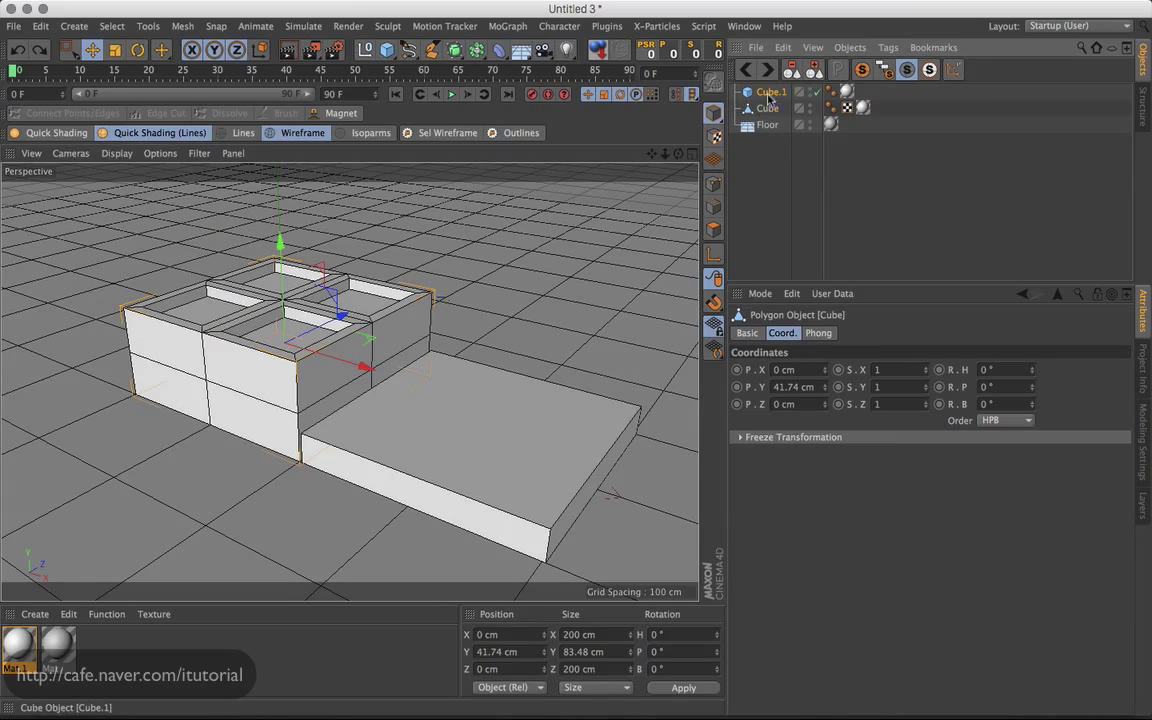
{"action": "left_click", "coordinate": [769, 93]}
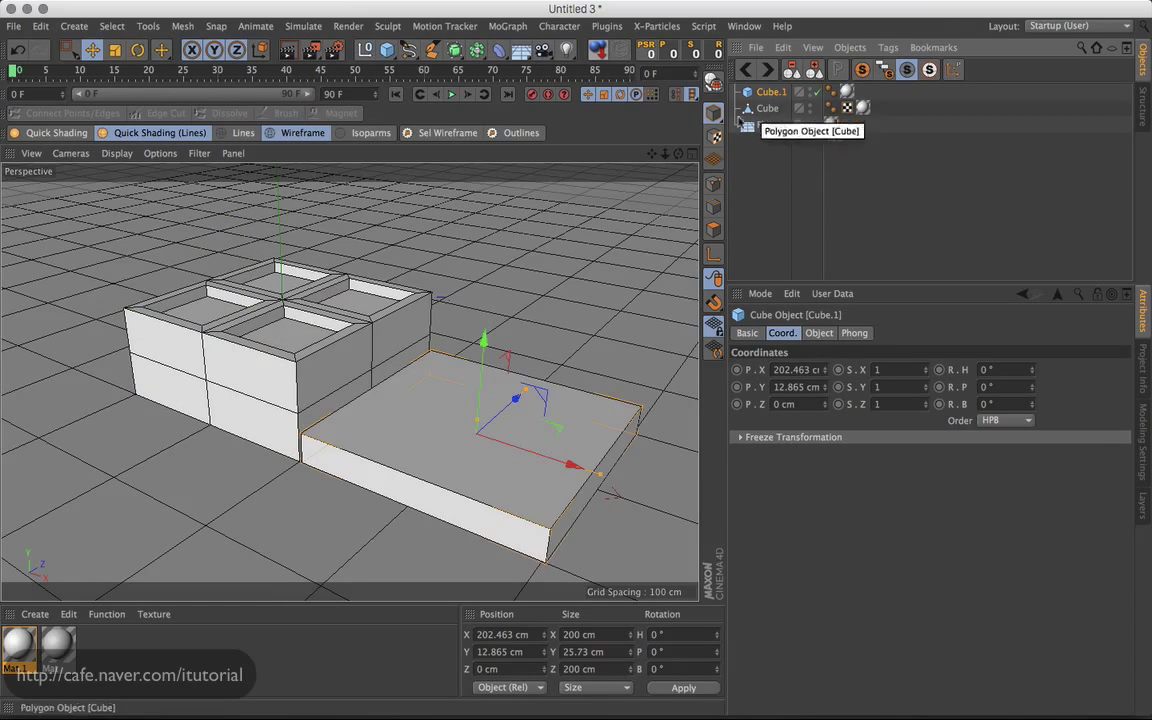
- Enable Self Shadowing Only in the Ambient Occlusion settings and close the render settings
{"action": "left_click", "coordinate": [329, 50]}
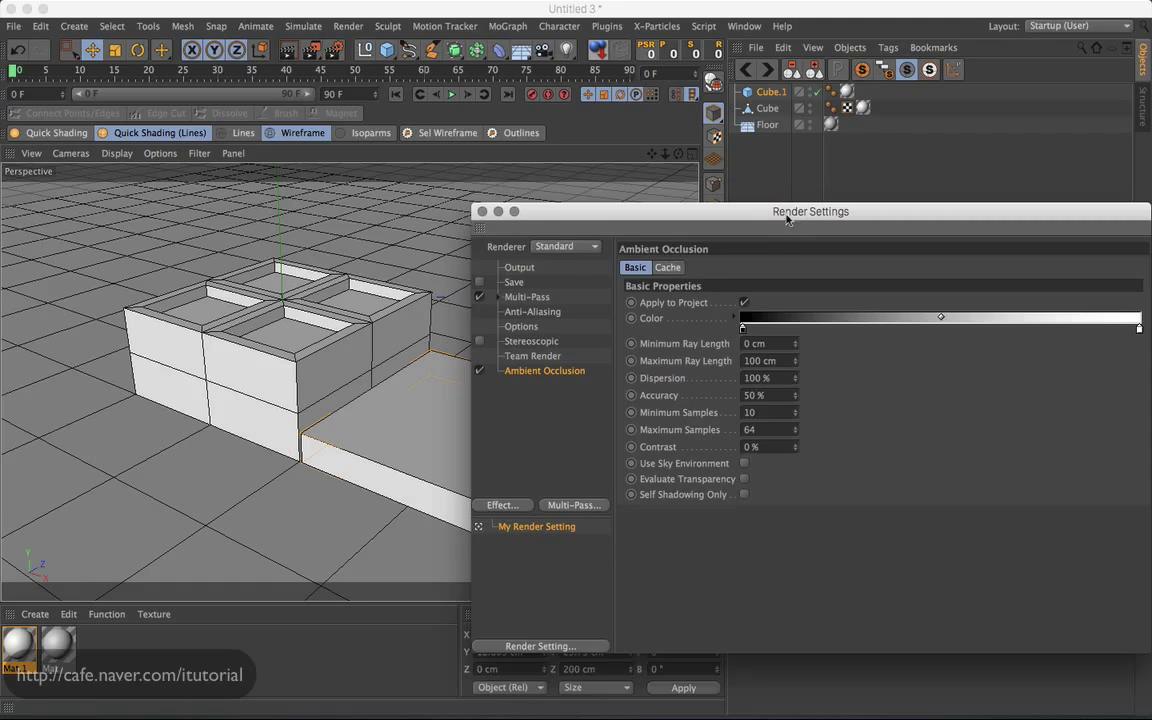
{"action": "left_click_drag", "start_coordinate": [500, 211], "coordinate": [506, 202]}
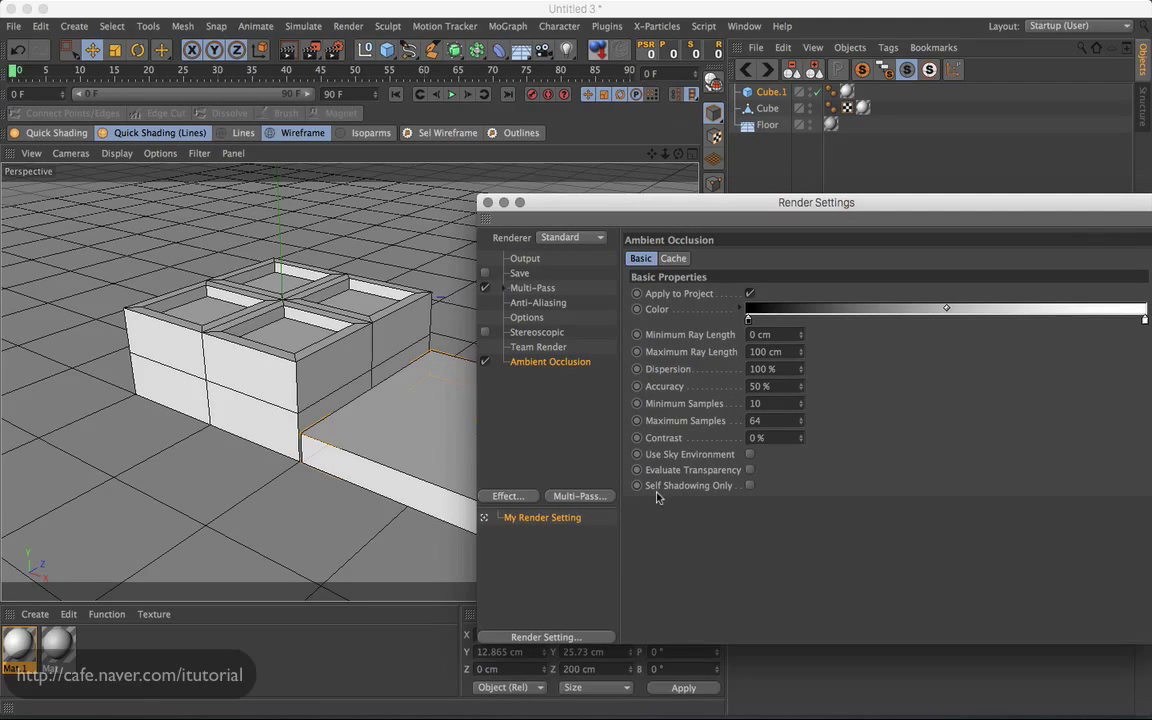
{"action": "left_click", "coordinate": [750, 486]}
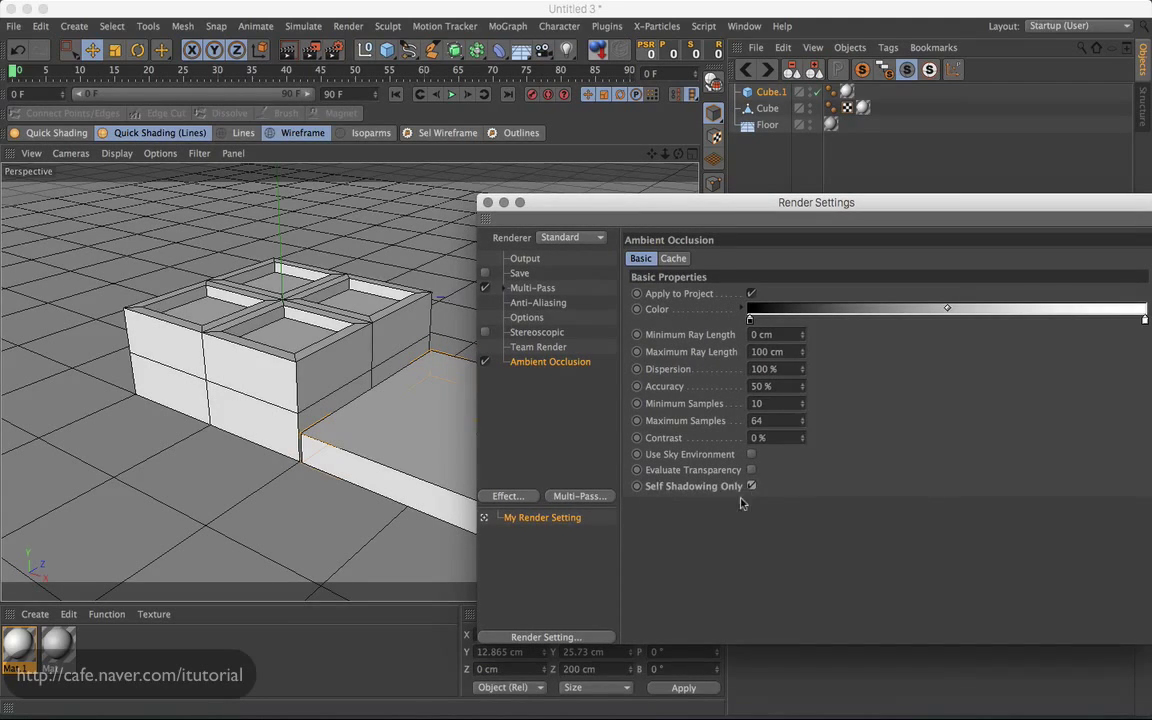
{"action": "left_click_drag", "start_coordinate": [623, 214], "coordinate": [689, 225]}
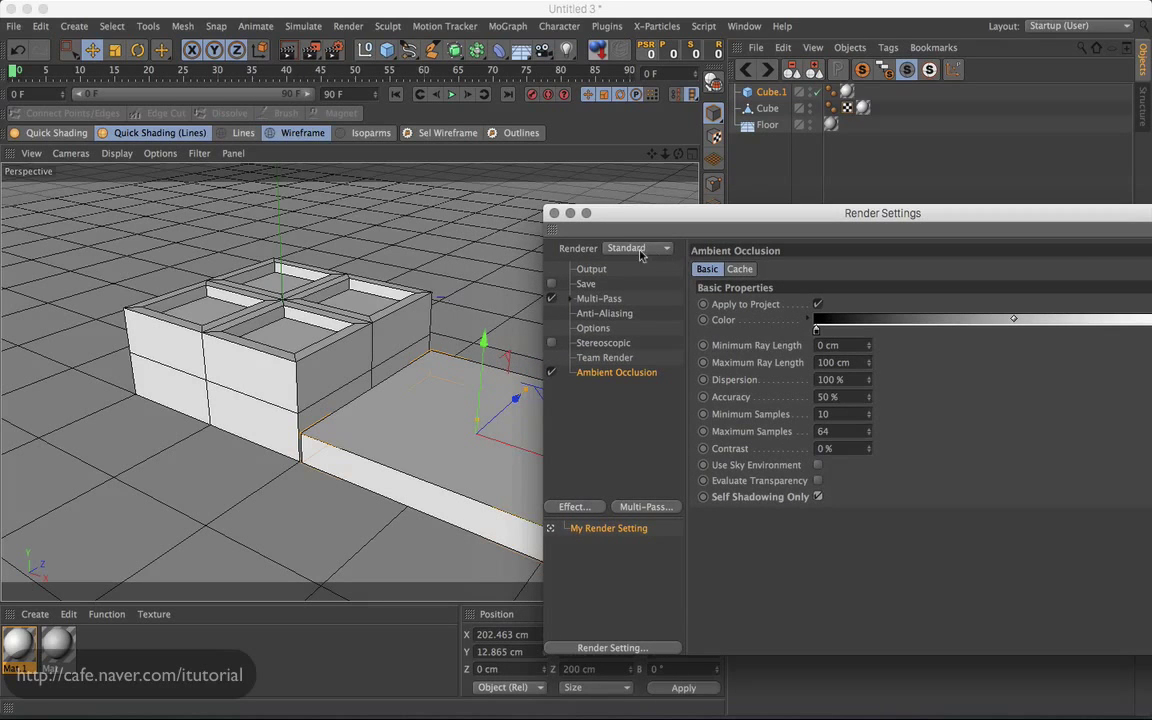
{"action": "left_click", "coordinate": [554, 213]}
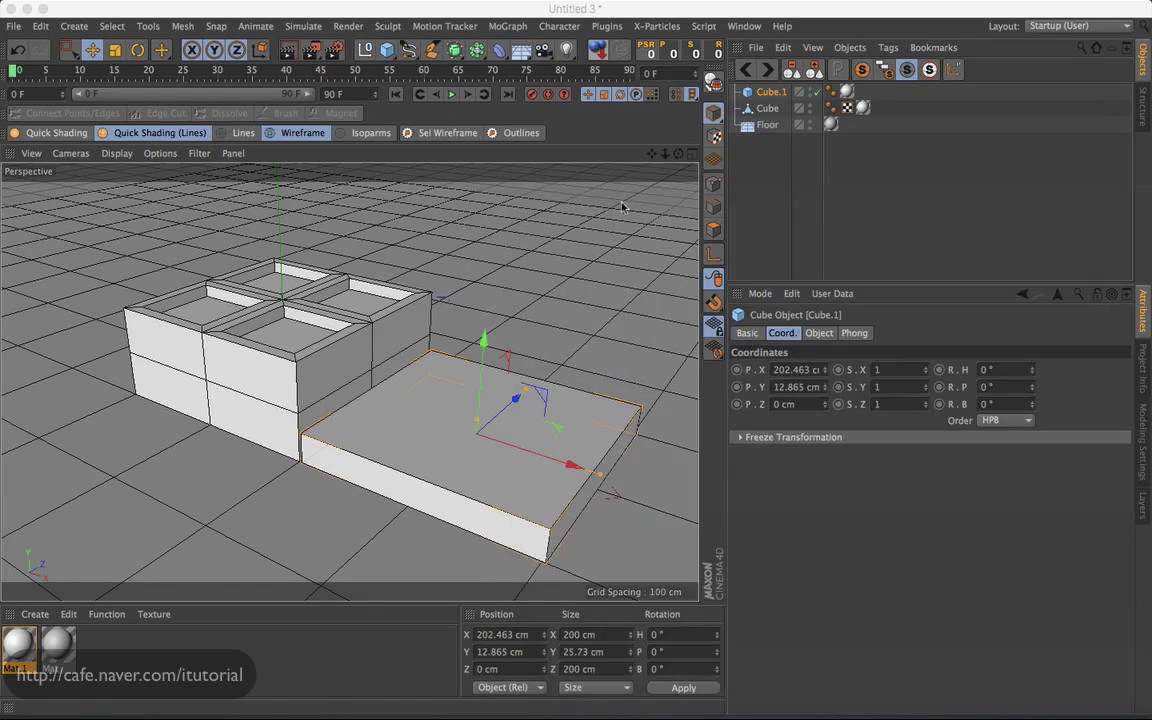
- Select Cube.1 and Cube in turn, and test-render the view to examine self-shadowing between the separate objects
{"action": "left_click", "coordinate": [770, 92], "text": "ctrl"}
{"action": "left_click", "coordinate": [770, 93]}
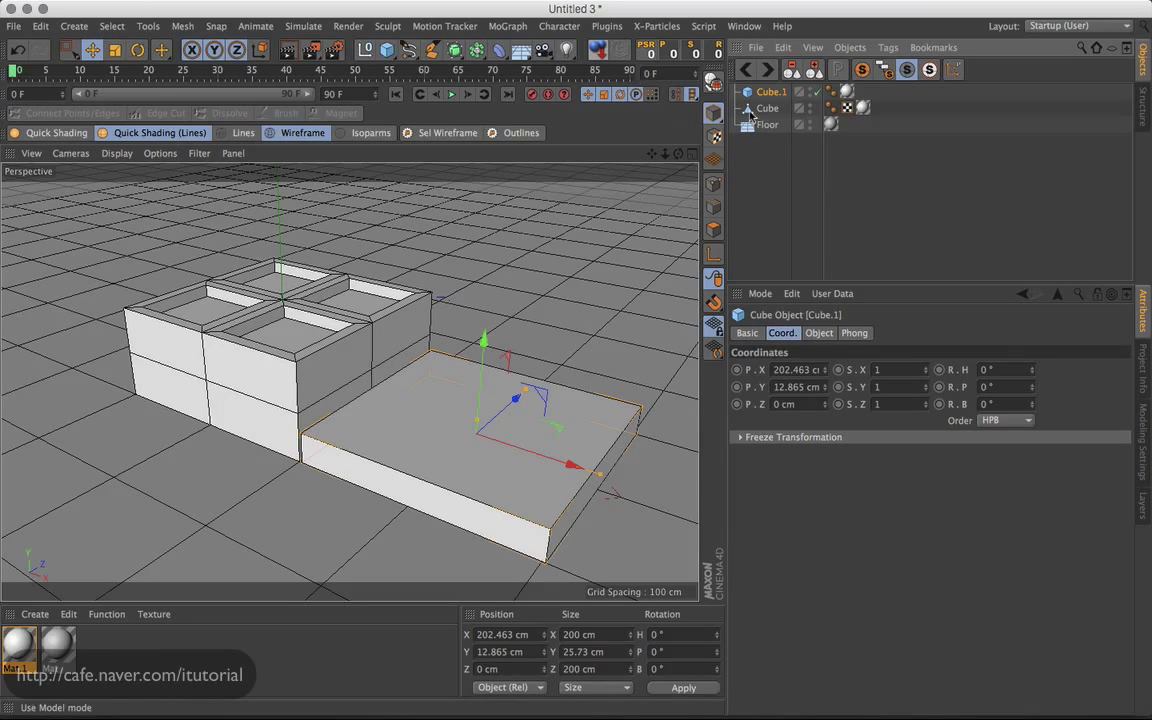
{"action": "left_click", "coordinate": [315, 290]}
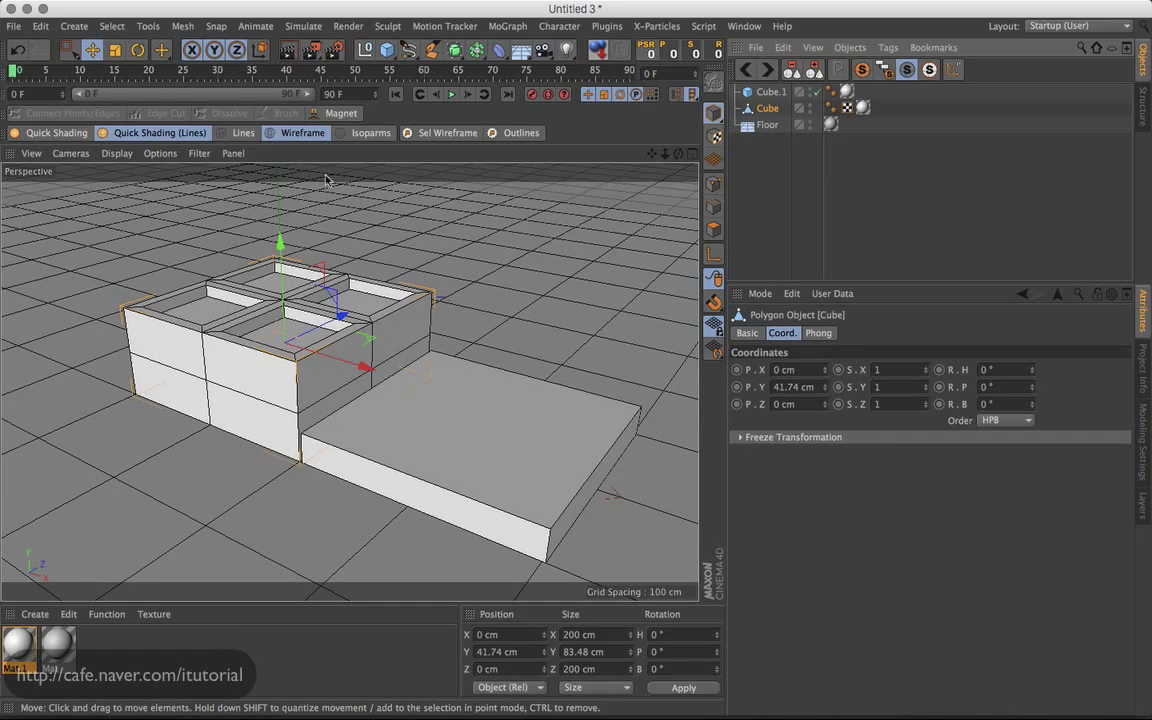
{"action": "left_click", "coordinate": [288, 49]}
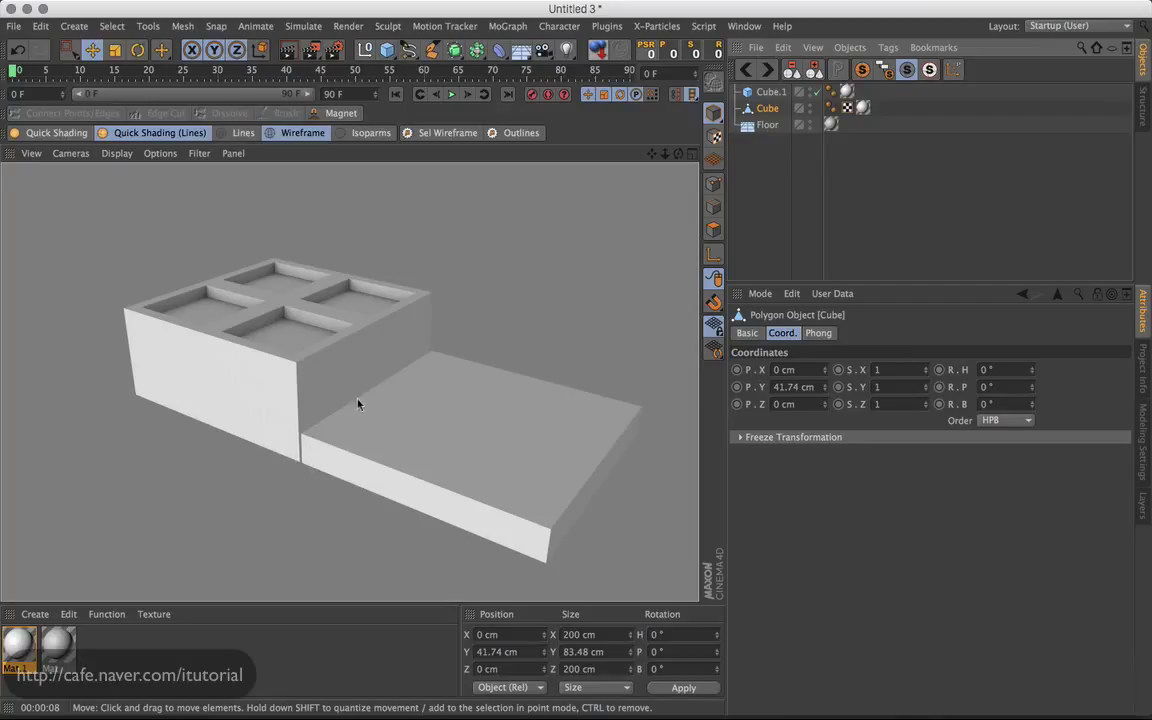
- Turn Self Shadowing Only back off in the Ambient Occlusion settings and close the render settings
{"action": "left_click", "coordinate": [336, 54]}
{"action": "left_click_drag", "start_coordinate": [628, 207], "coordinate": [646, 185]}
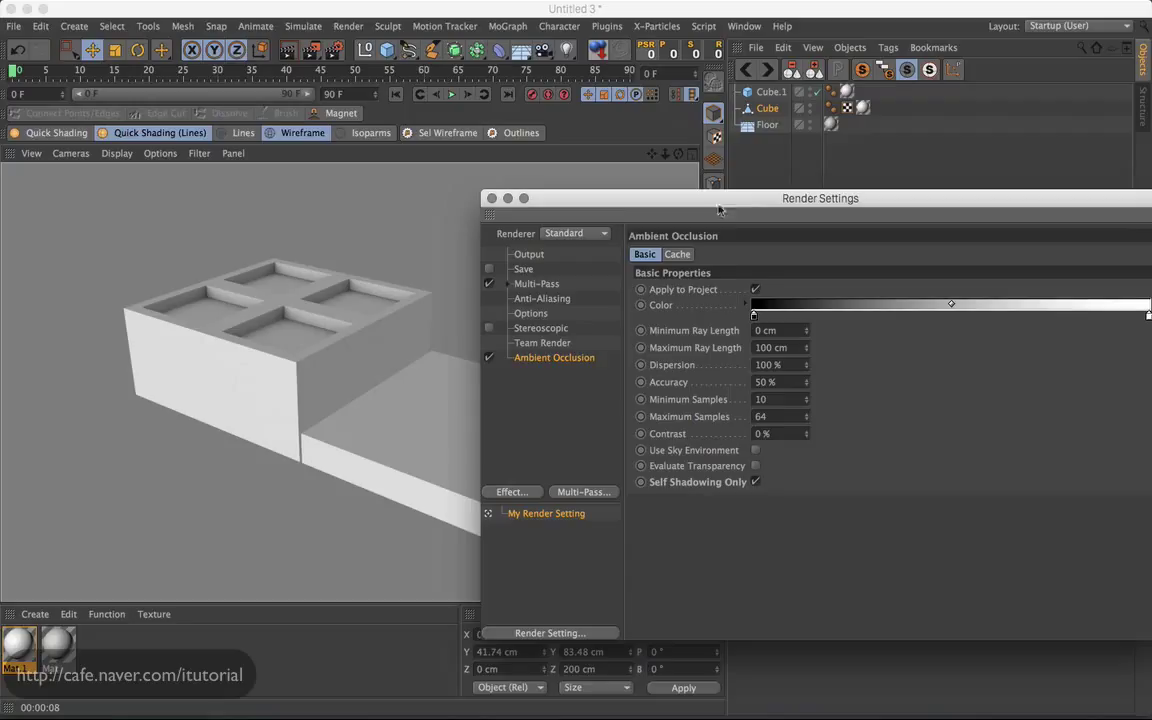
{"action": "left_click", "coordinate": [756, 483]}
{"action": "left_click", "coordinate": [756, 484]}
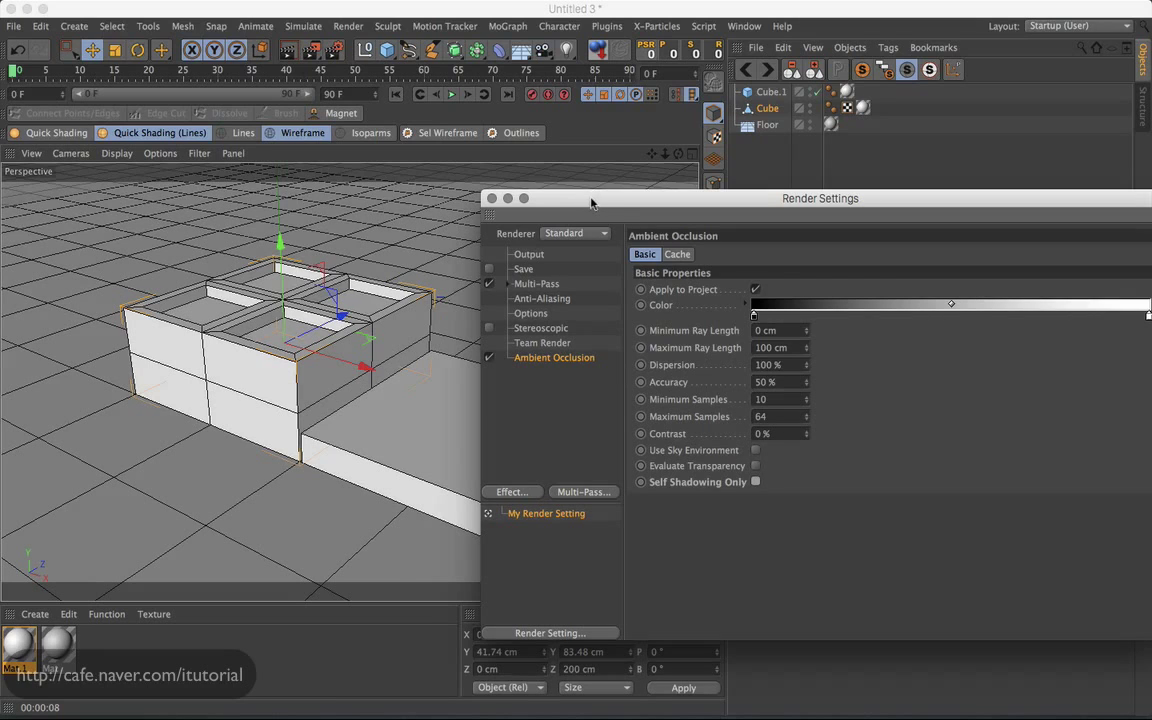
{"action": "left_click_drag", "start_coordinate": [591, 203], "coordinate": [577, 195]}
{"action": "left_click", "coordinate": [475, 190]}
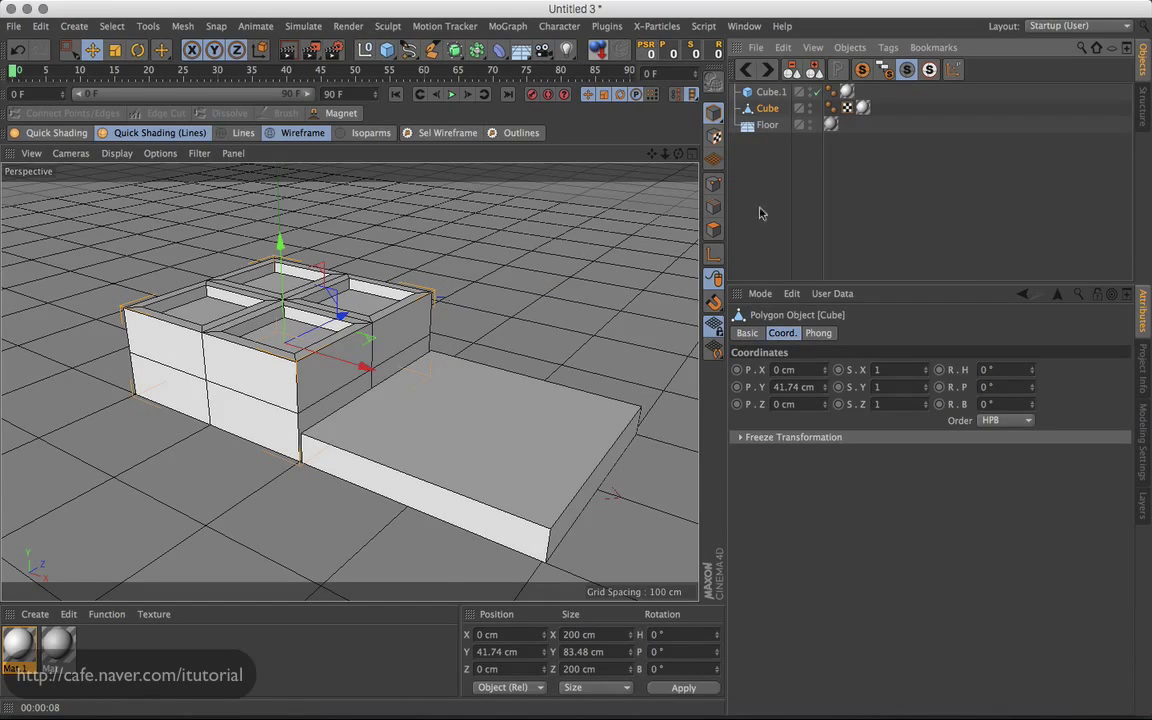